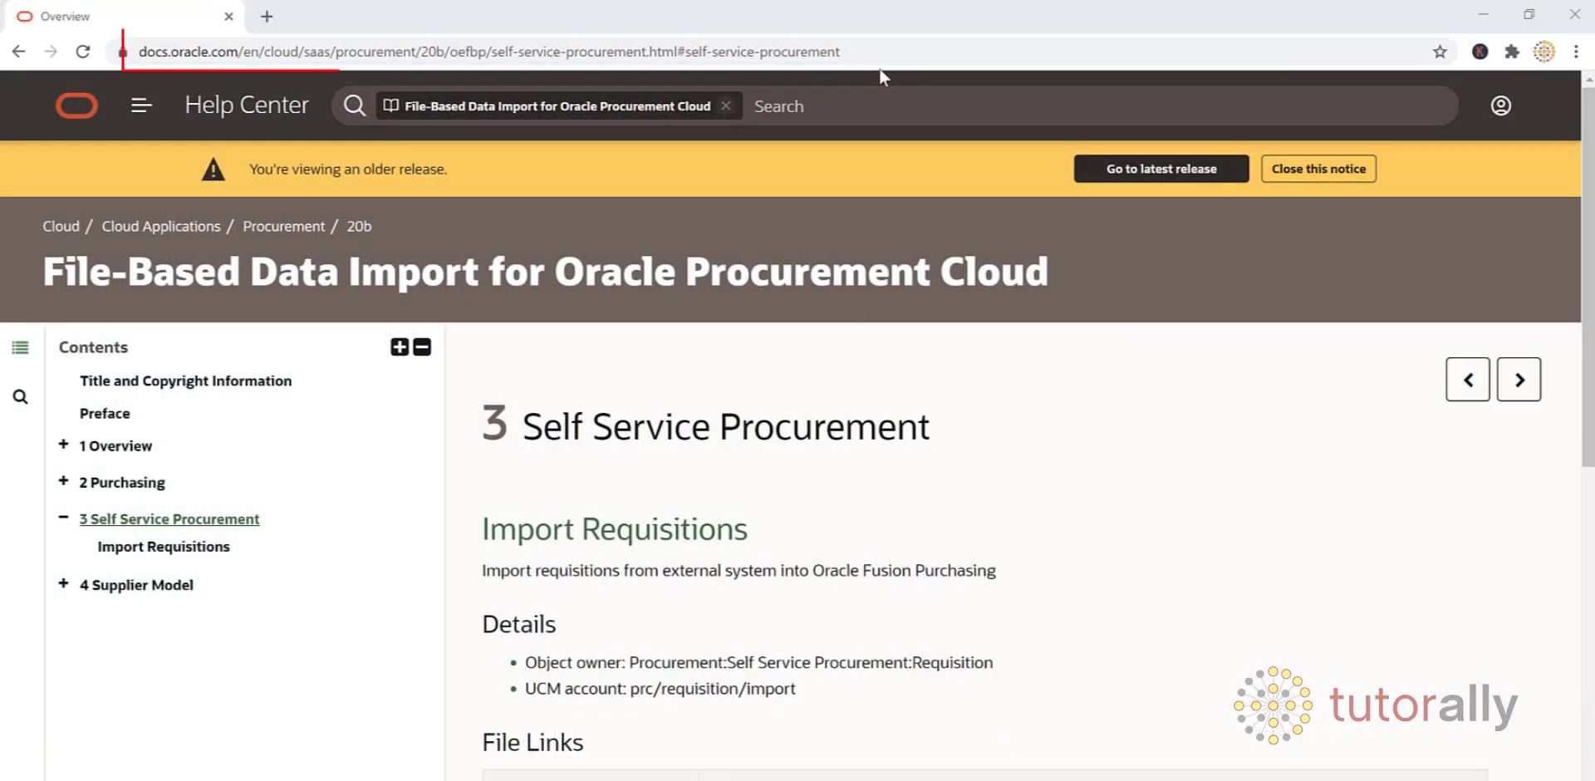
# Open the Import Requisitions topic under Self Service Procurement and download the RequisitionImportTemplate.xlsm file
pyautogui.click(880, 53)
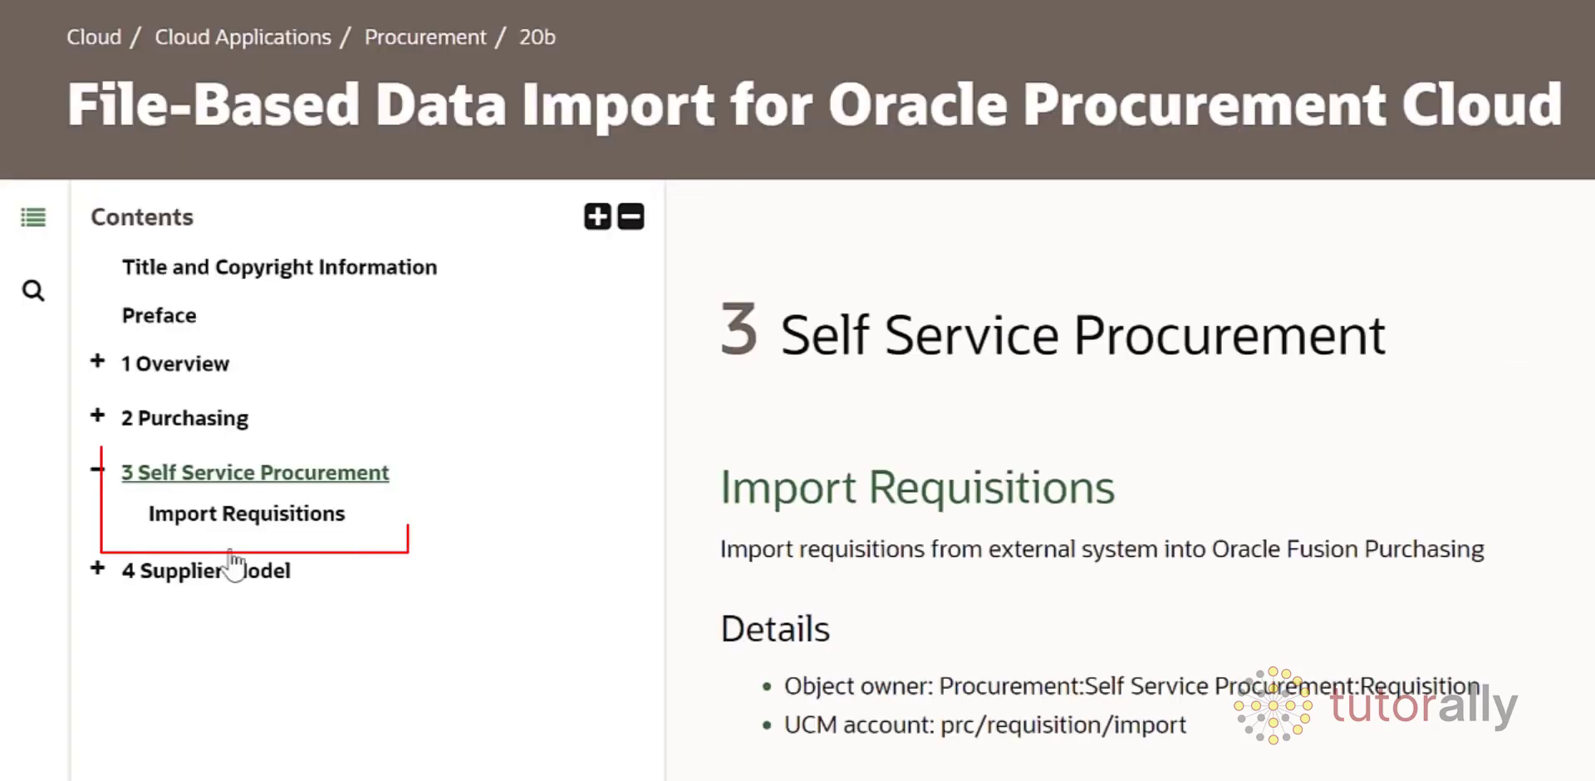
pyautogui.click(180, 524)
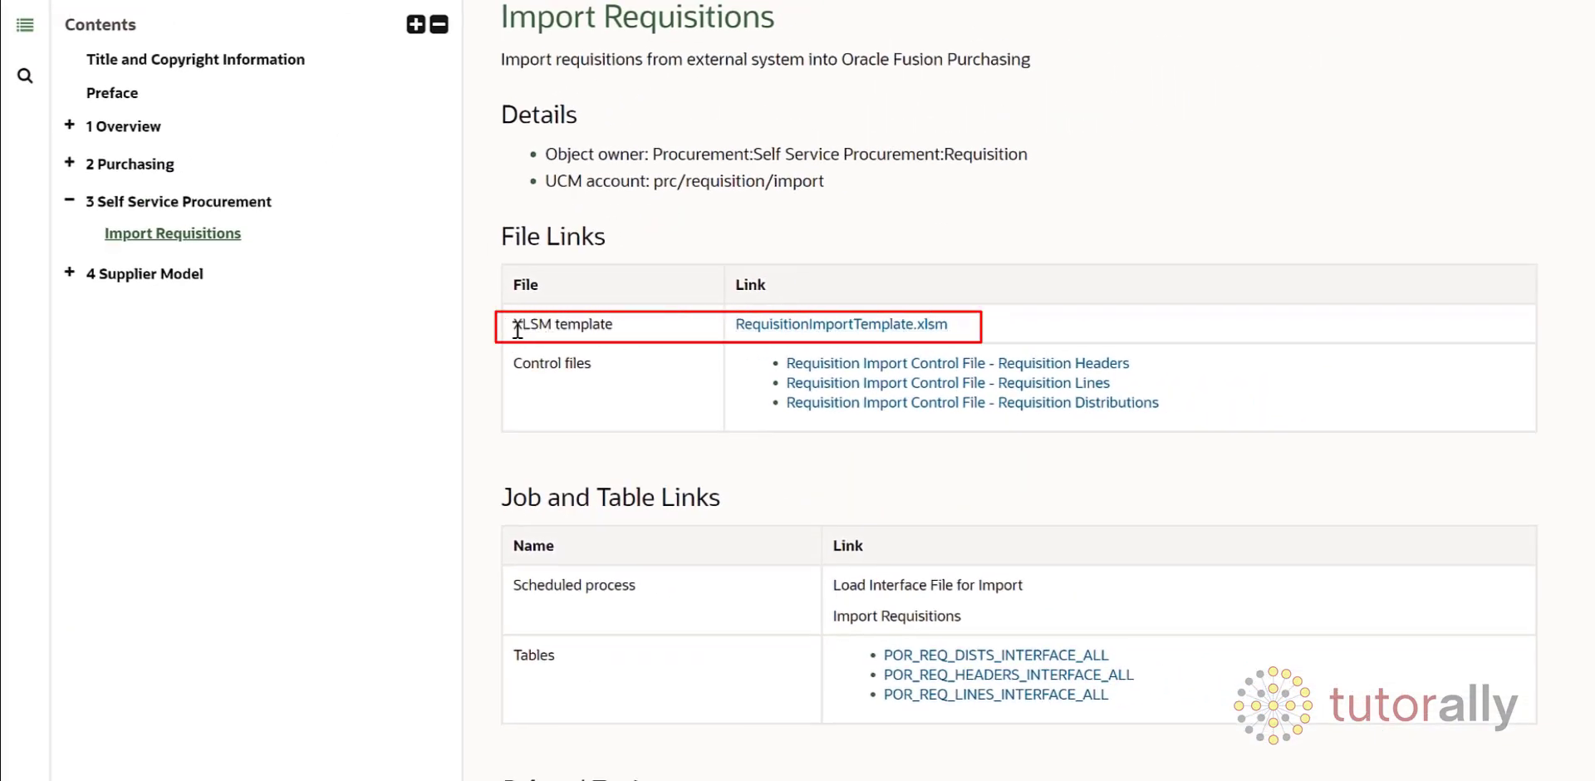
pyautogui.click(821, 326)
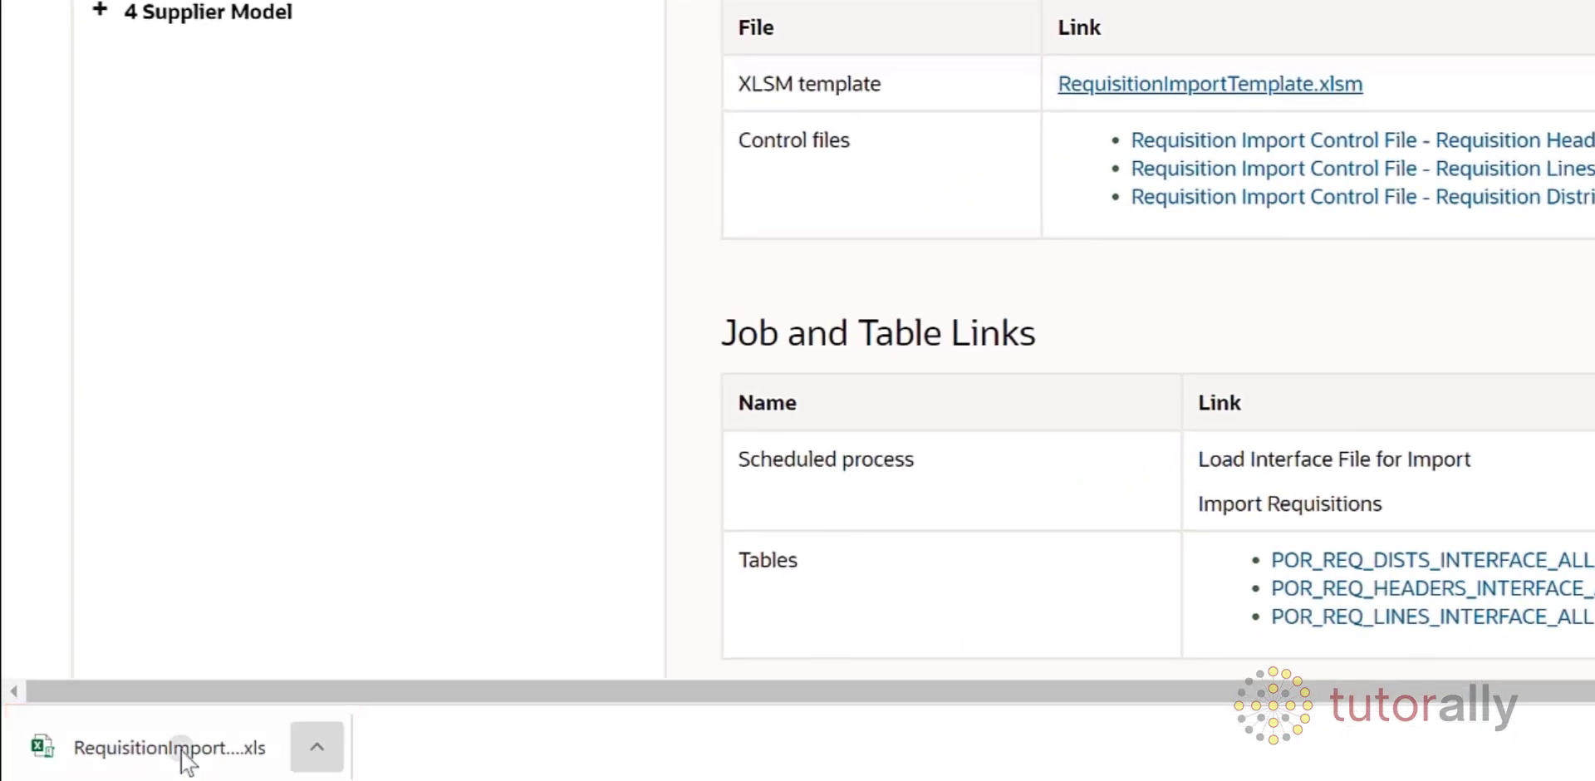
# Open the downloaded requisition import template in Excel and enable both editing and its active content
pyautogui.click(324, 751)
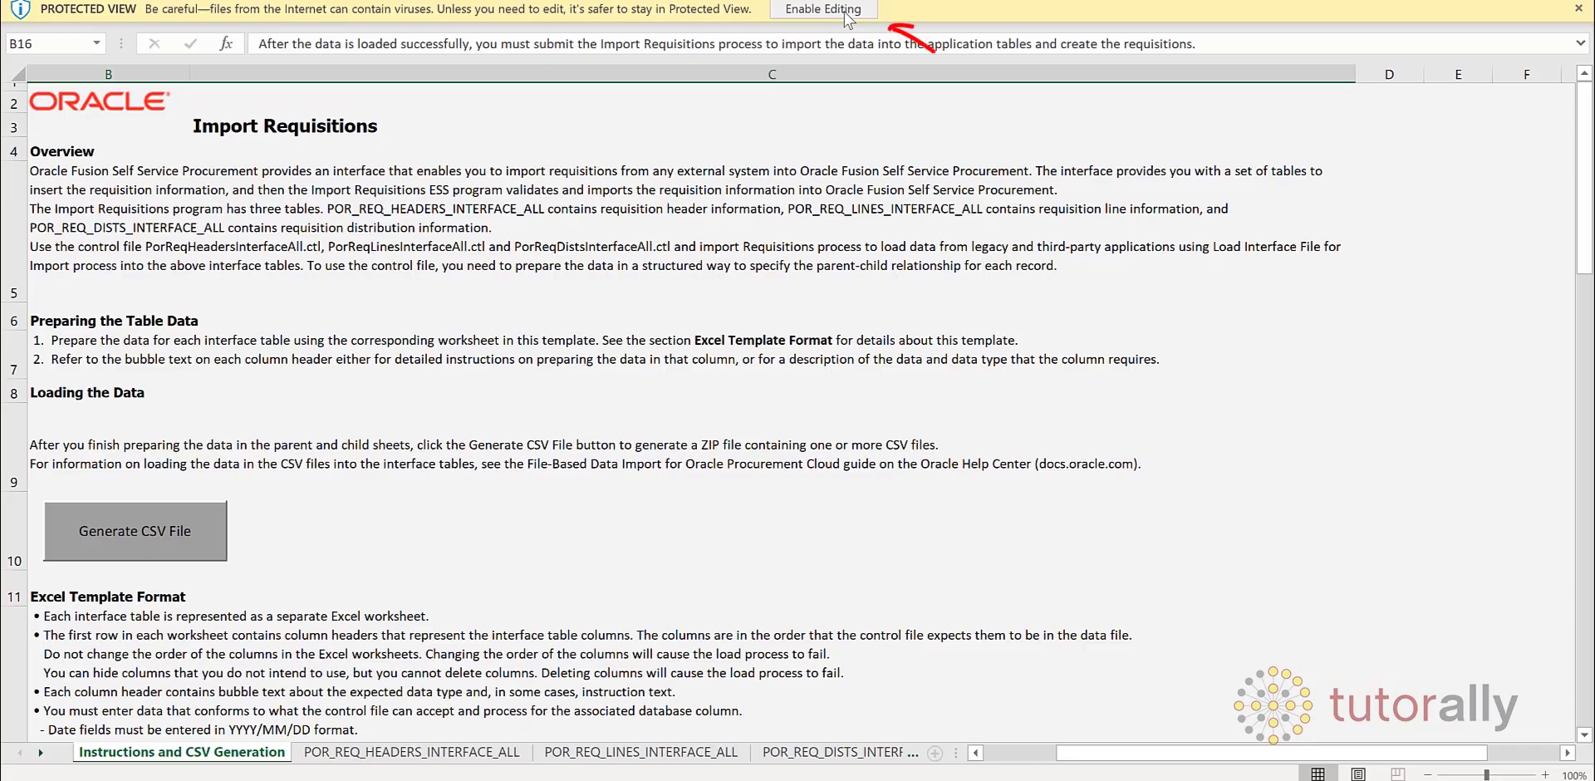
pyautogui.click(846, 10)
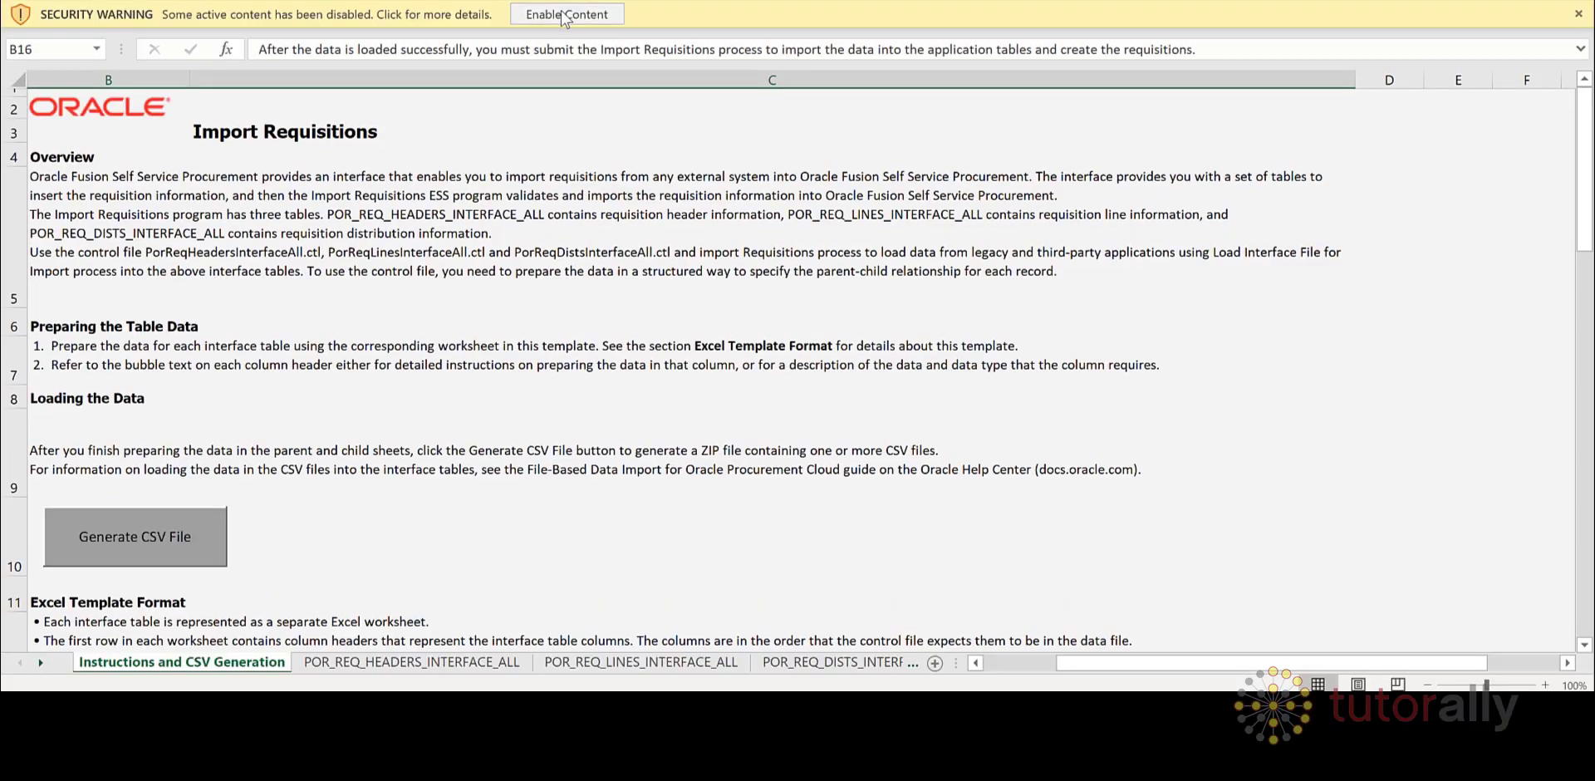
pyautogui.click(565, 15)
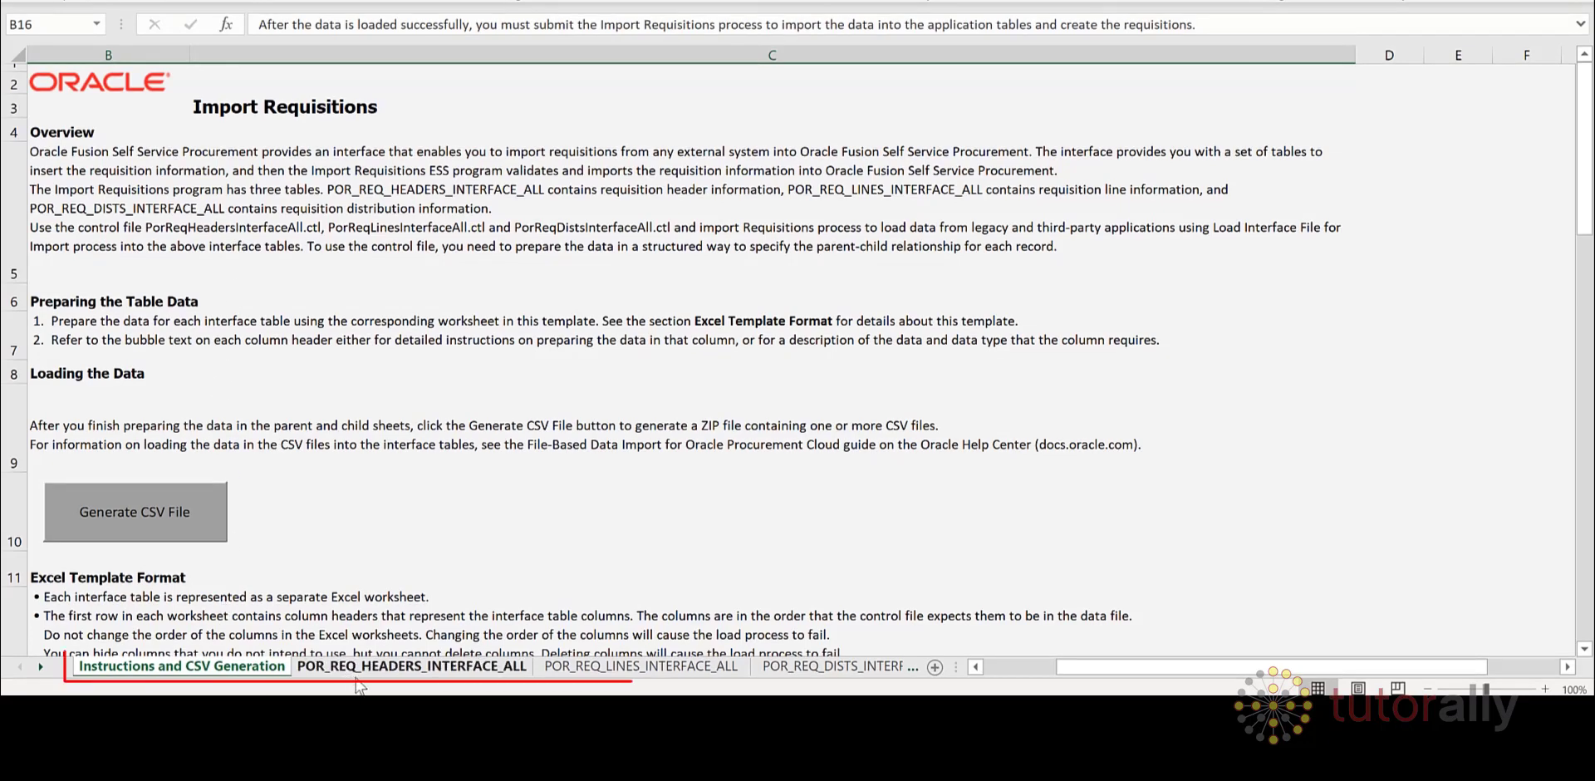
# View the requisition headers, lines and distributions interface sheets, and return to the Instructions and CSV Generation sheet
pyautogui.click(386, 670)
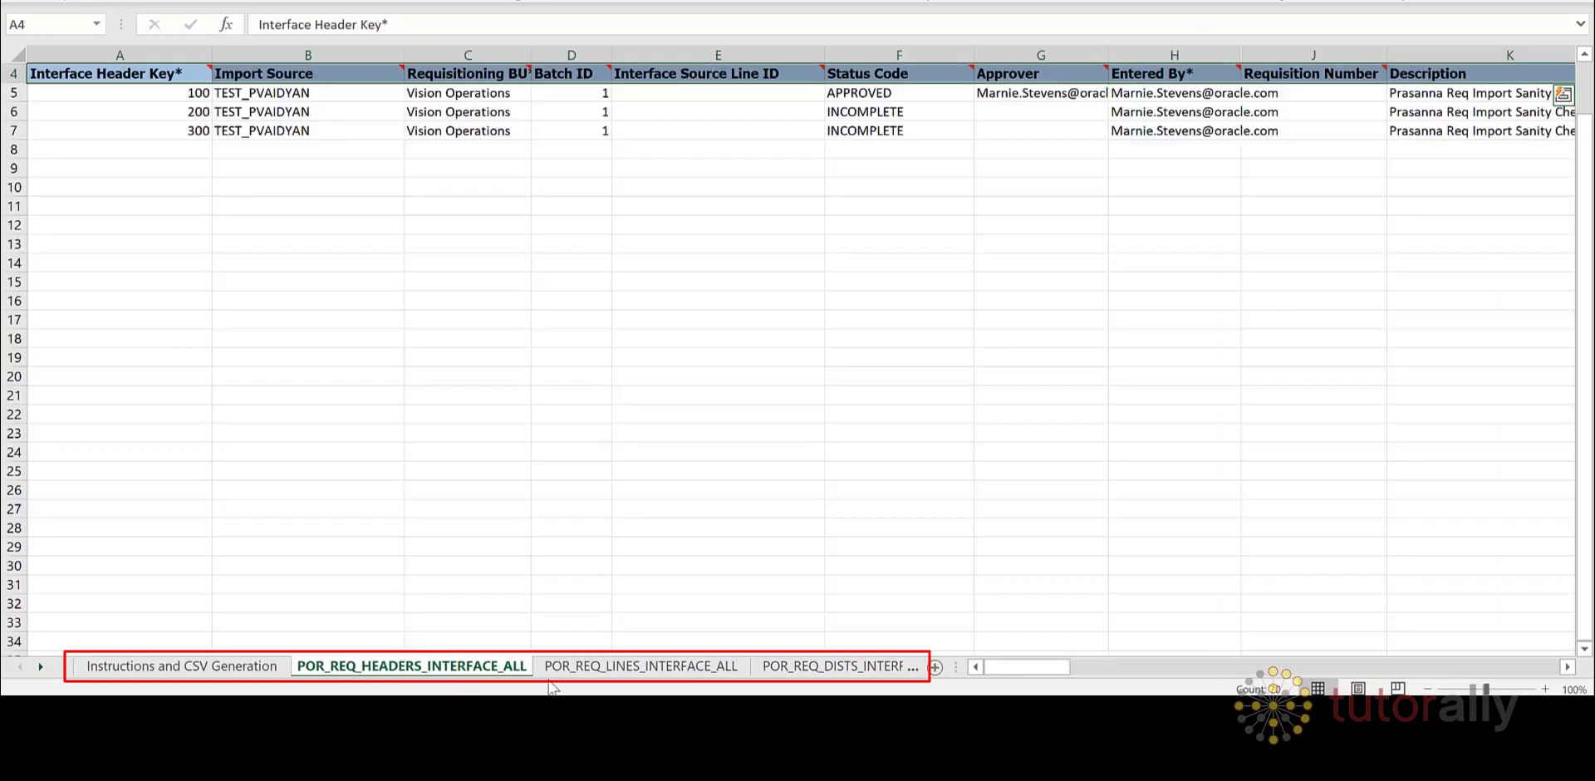
pyautogui.click(603, 669)
pyautogui.click(826, 670)
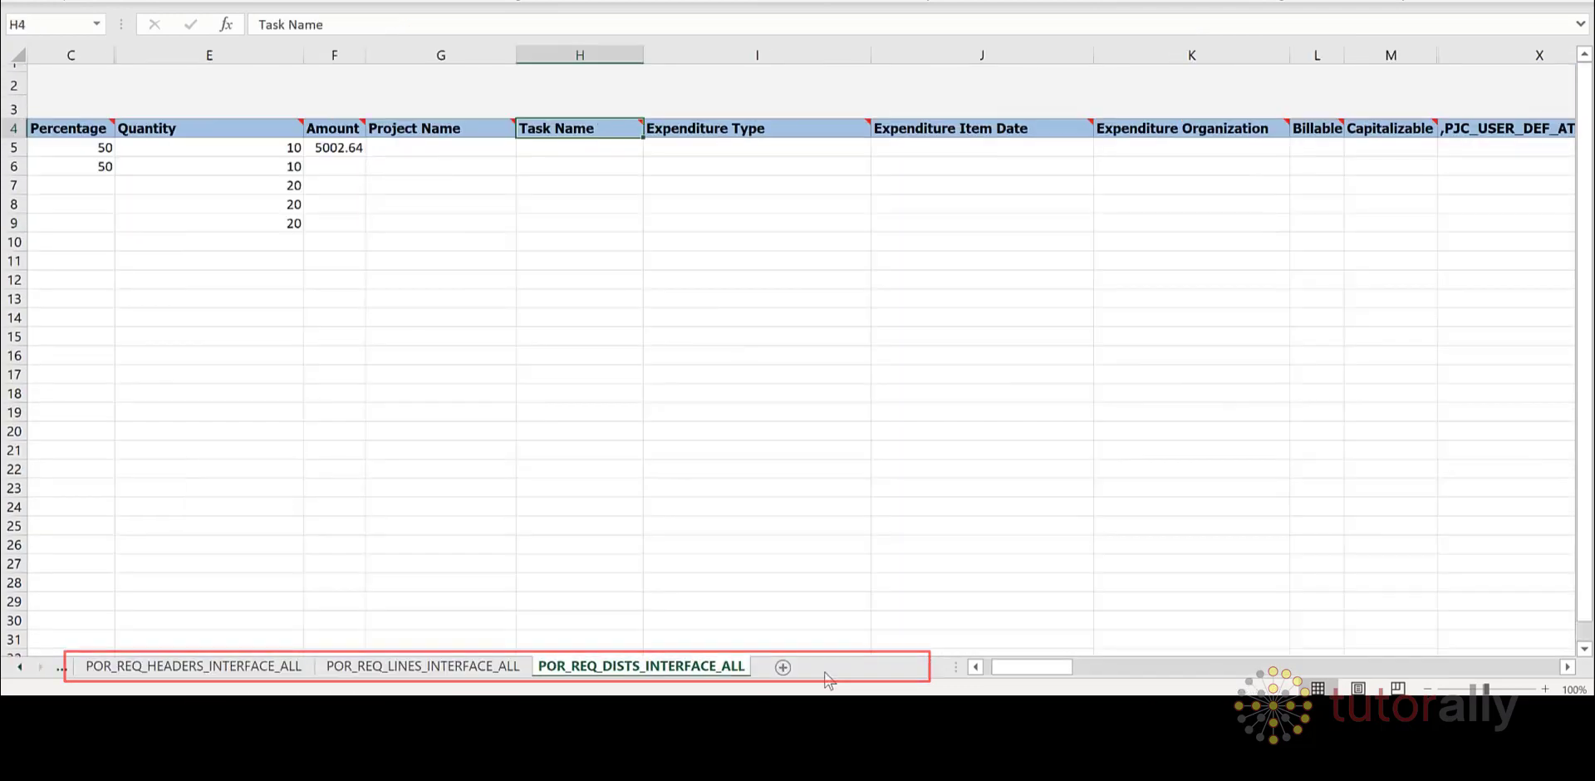
pyautogui.click(182, 666)
# Read the Overview, Preparing the Table Data, Loading the Data and Excel Template Format sections of the instructions
pyautogui.click(298, 158)
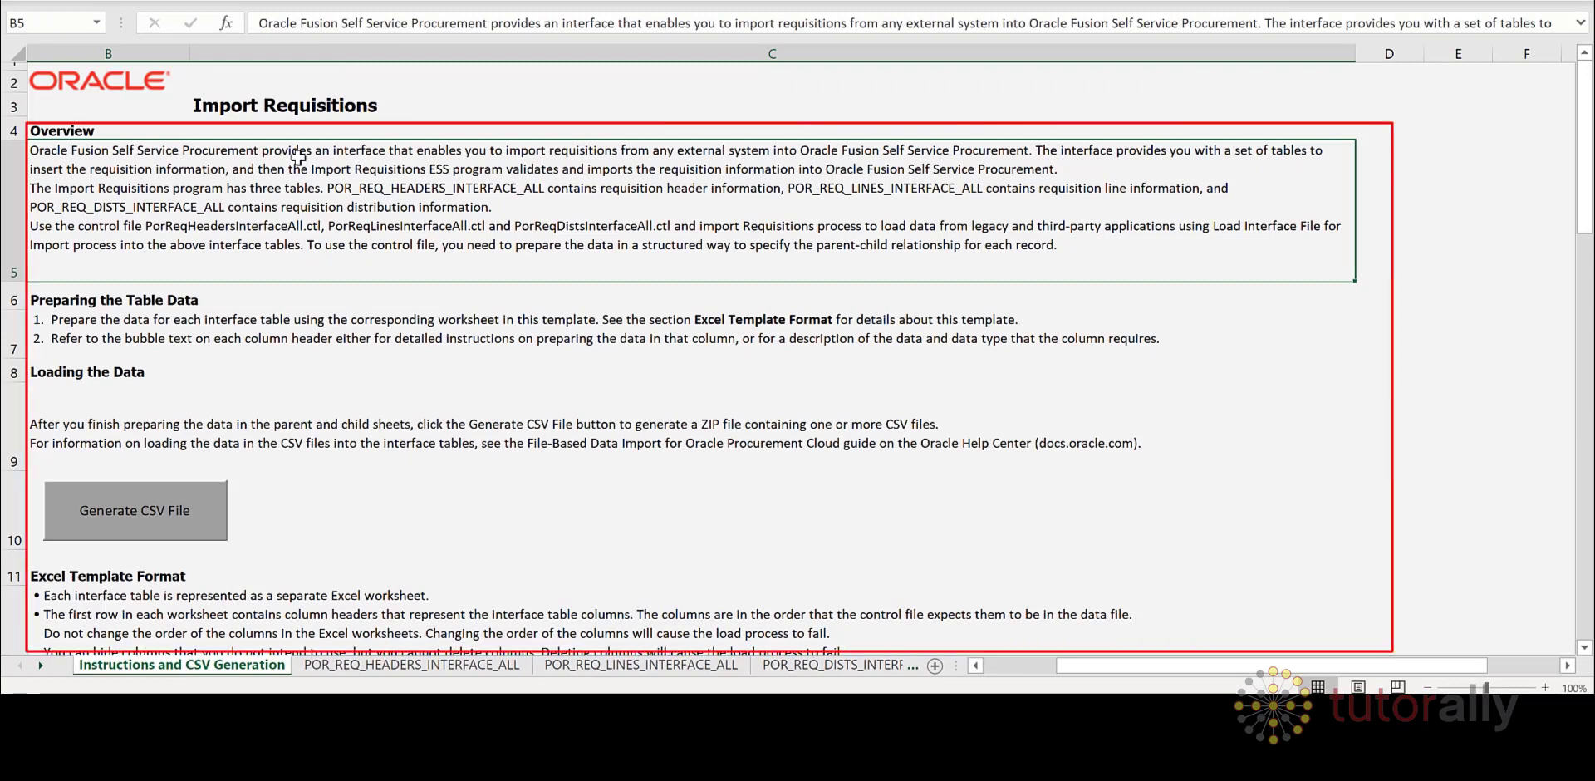
pyautogui.click(152, 307)
pyautogui.click(148, 367)
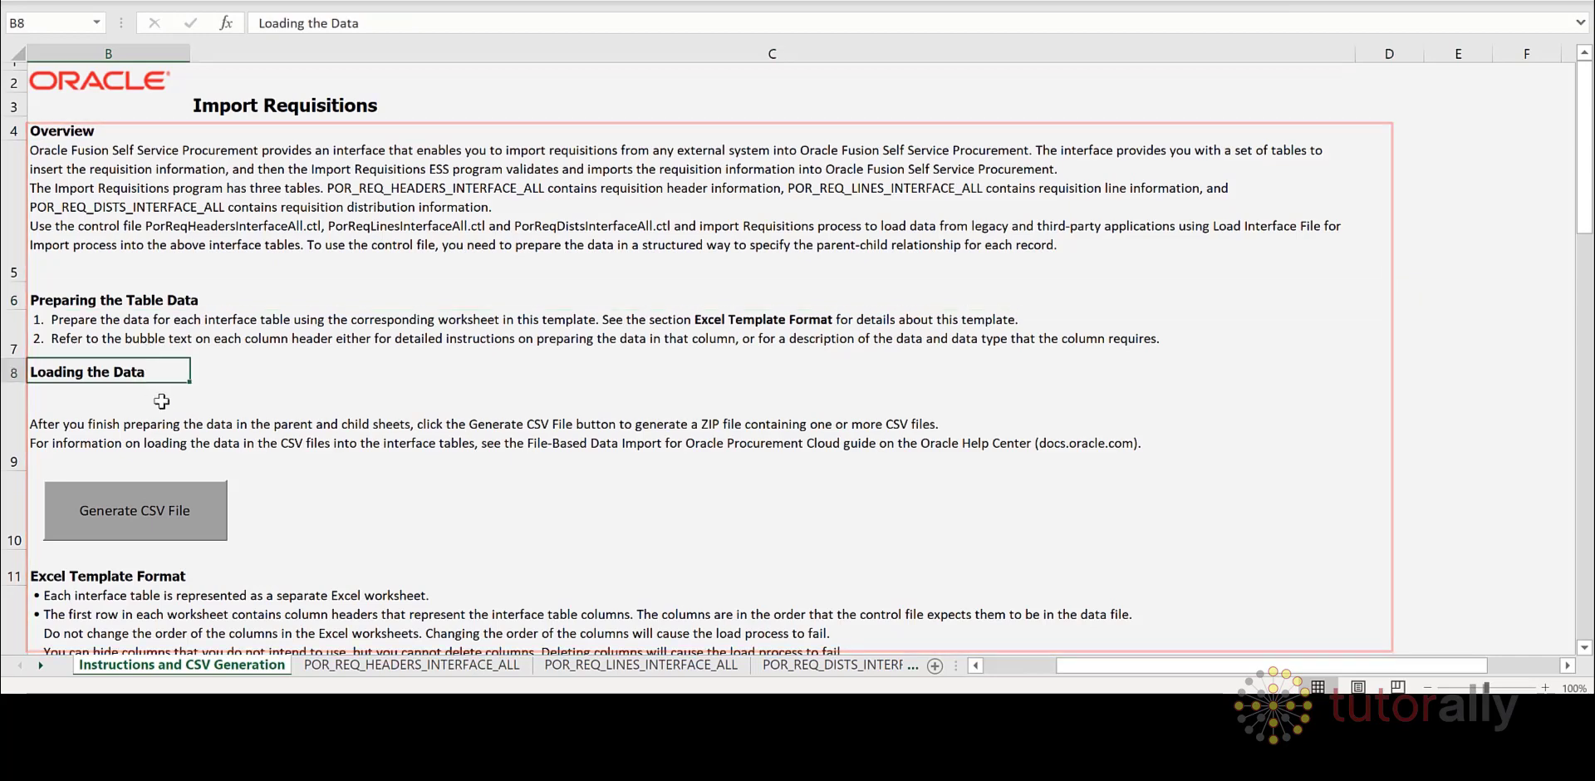
pyautogui.scroll(-3, 213, 553)
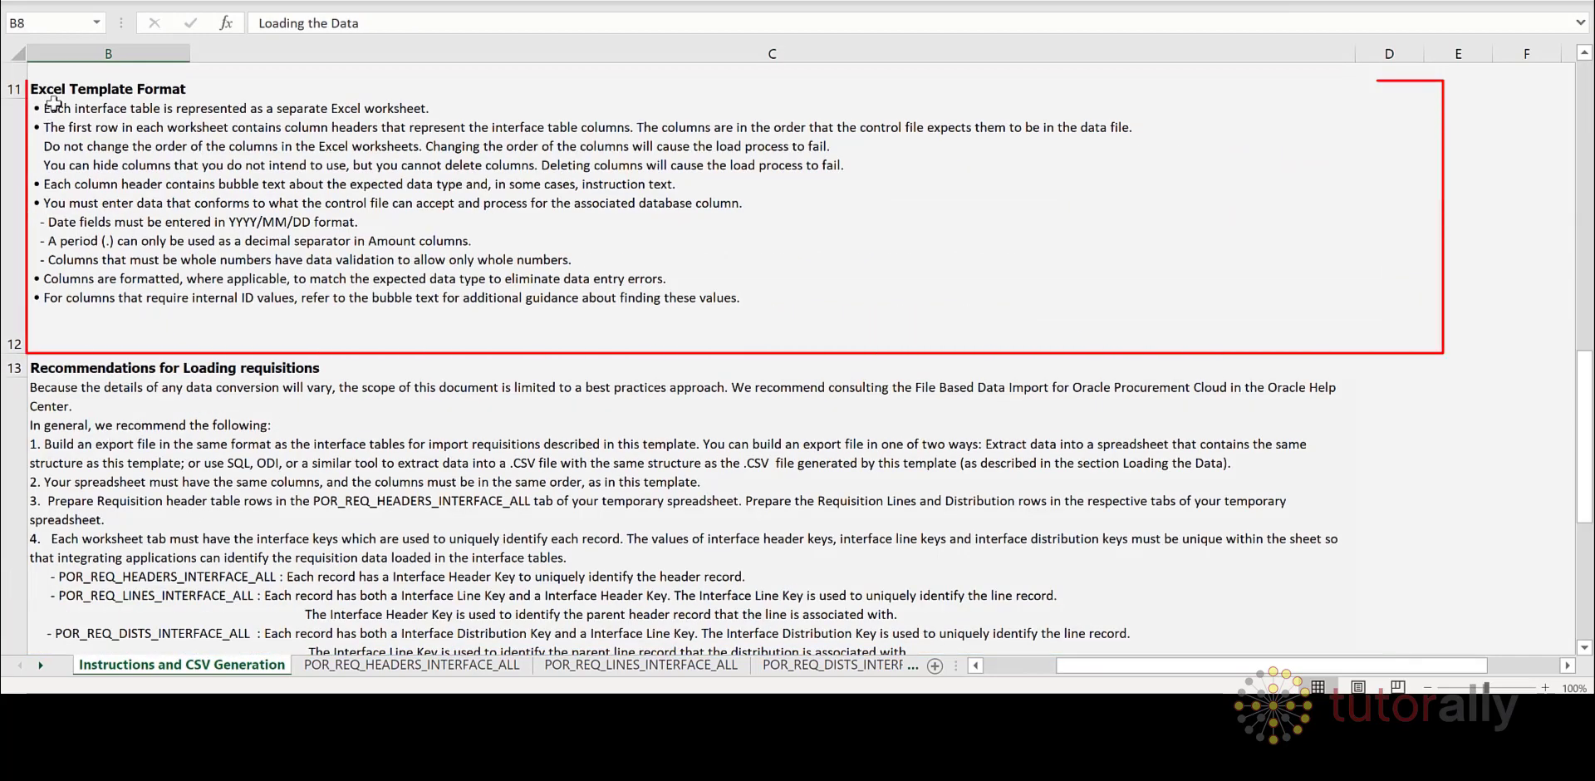
pyautogui.click(50, 147)
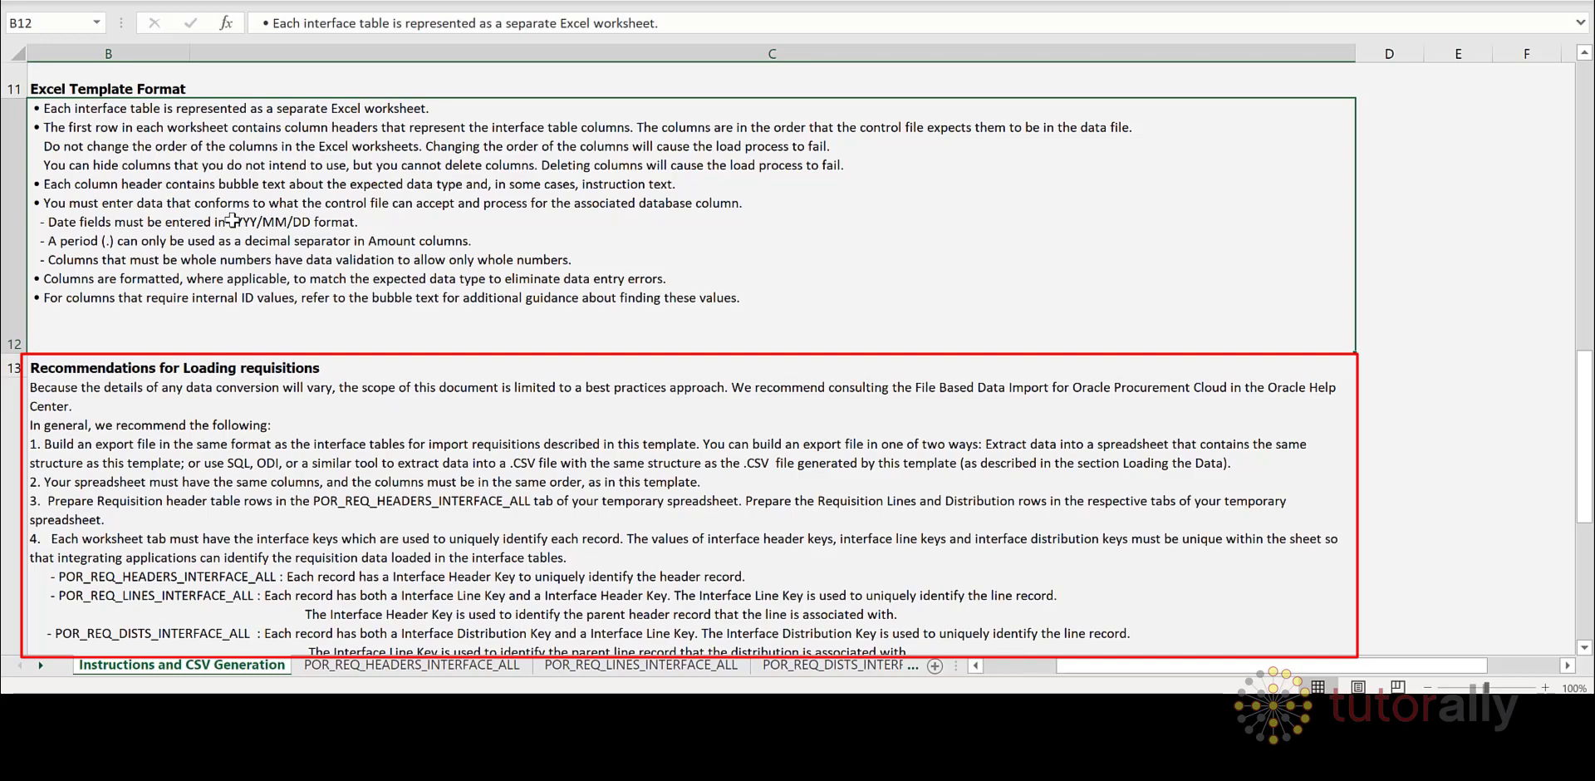
# Compare the sample data on the headers, lines and distributions sheets, ending on POR_REQ_HEADERS_INTERFACE_ALL
pyautogui.click(316, 669)
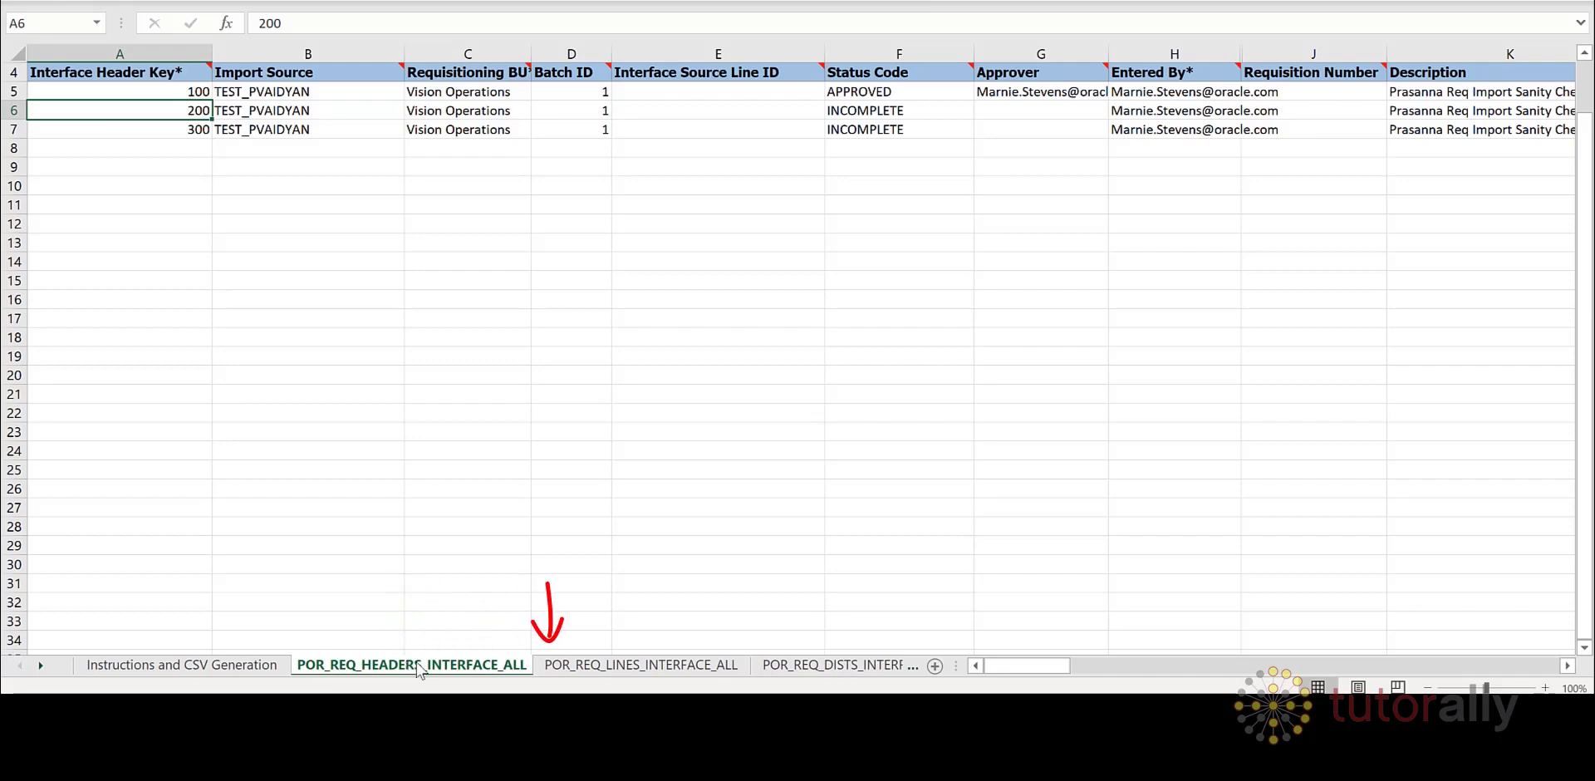
pyautogui.click(599, 666)
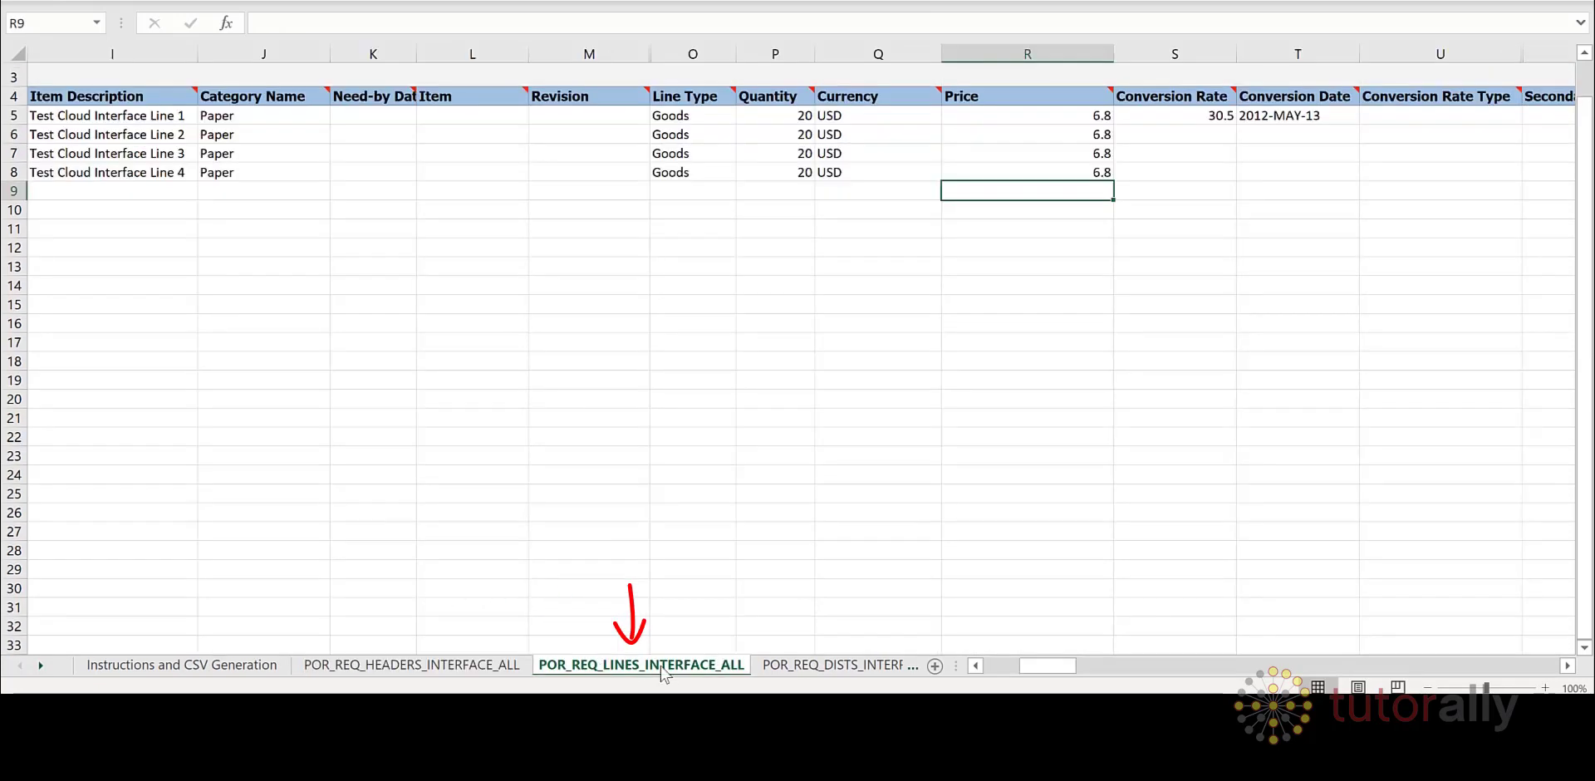
pyautogui.click(833, 664)
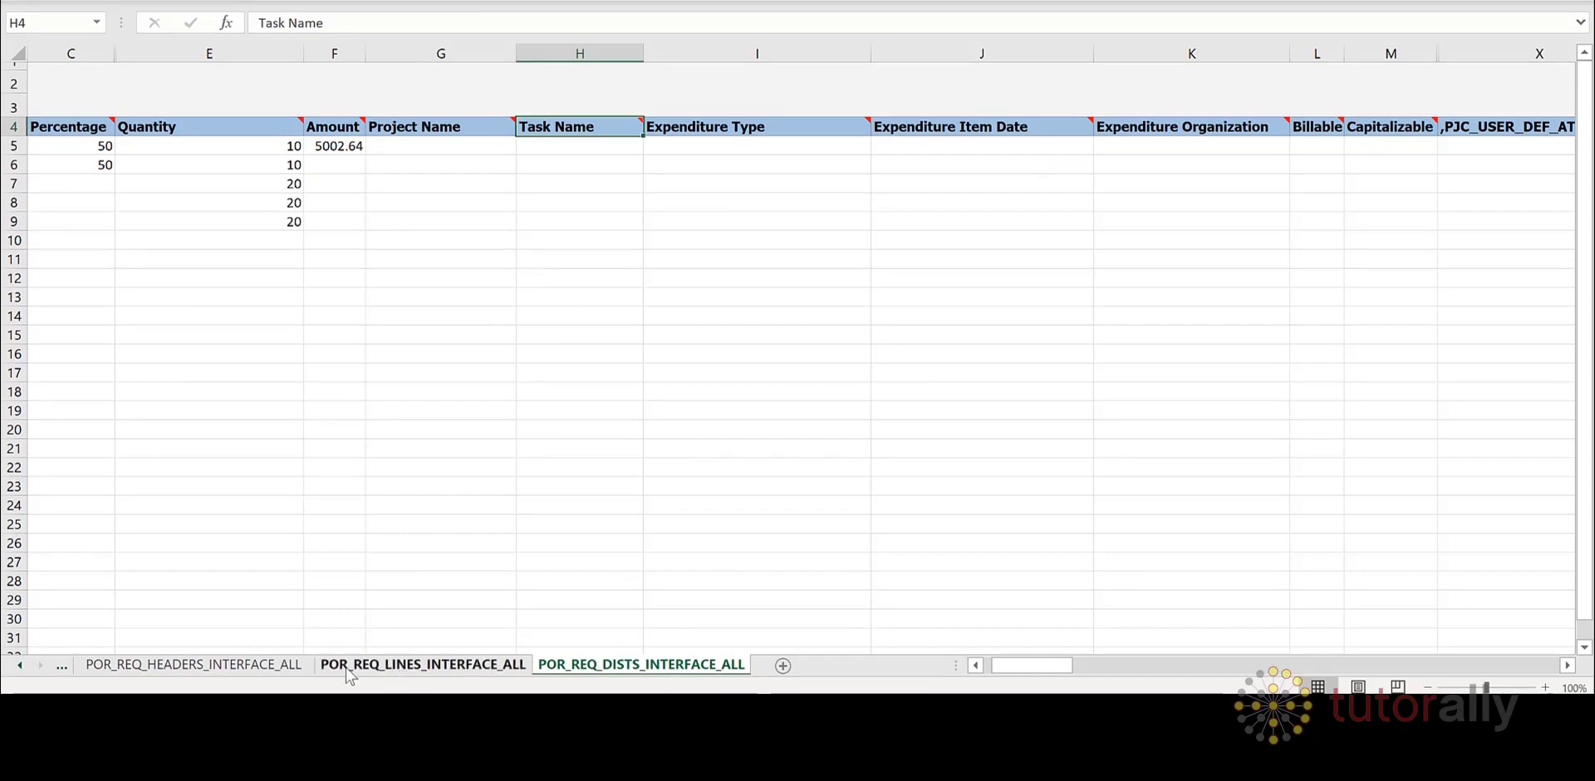
pyautogui.click(172, 665)
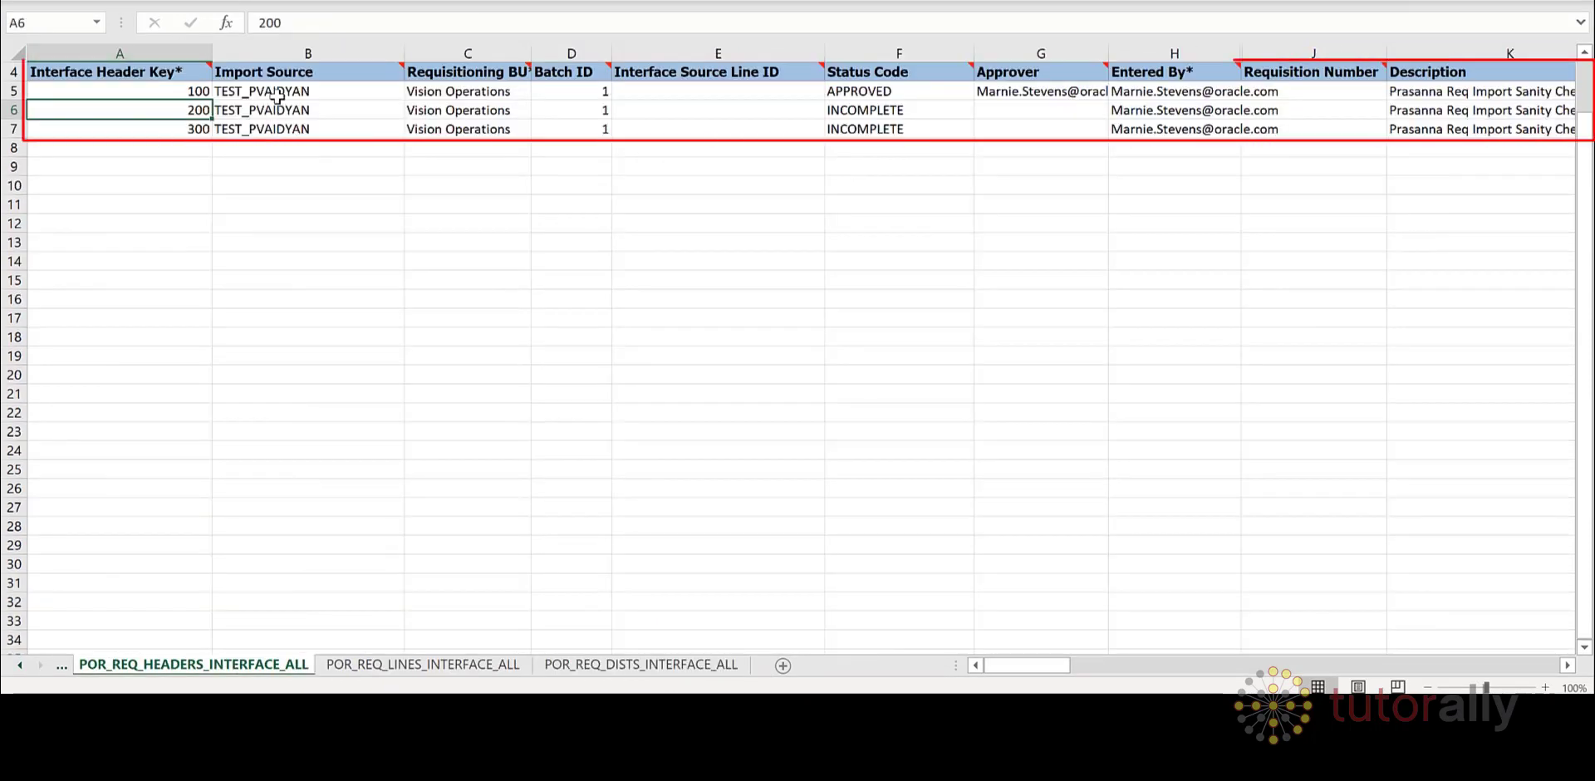
# Examine the sample requisition header rows across their columns and check the note on the Import Source heading
pyautogui.press('Down')
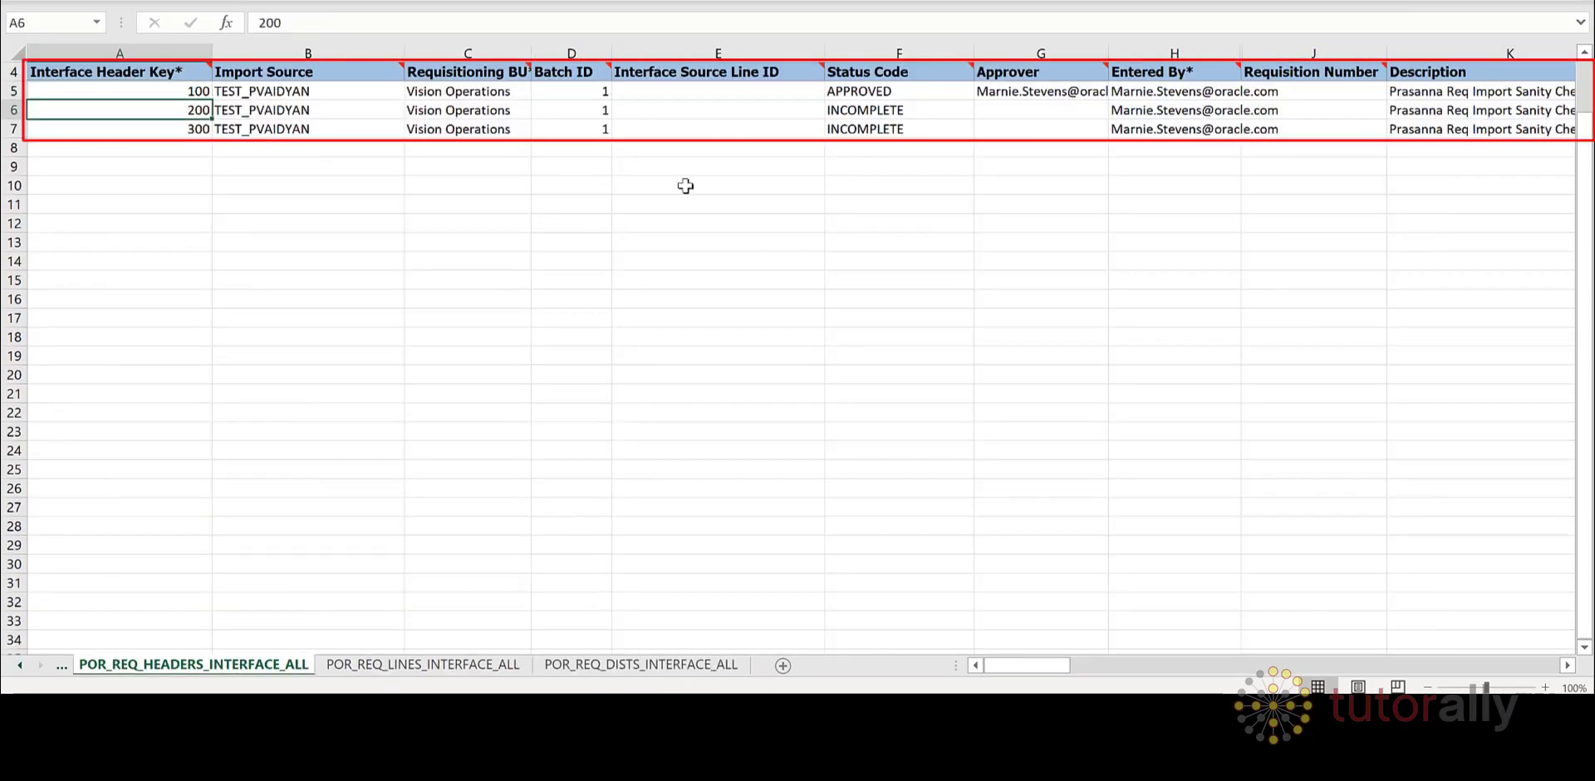
pyautogui.press('Right')
pyautogui.press('Right')
pyautogui.press('Right')
pyautogui.press('Right')
pyautogui.press('Right')
pyautogui.press('Right')
pyautogui.press('Right')
pyautogui.press('Home')
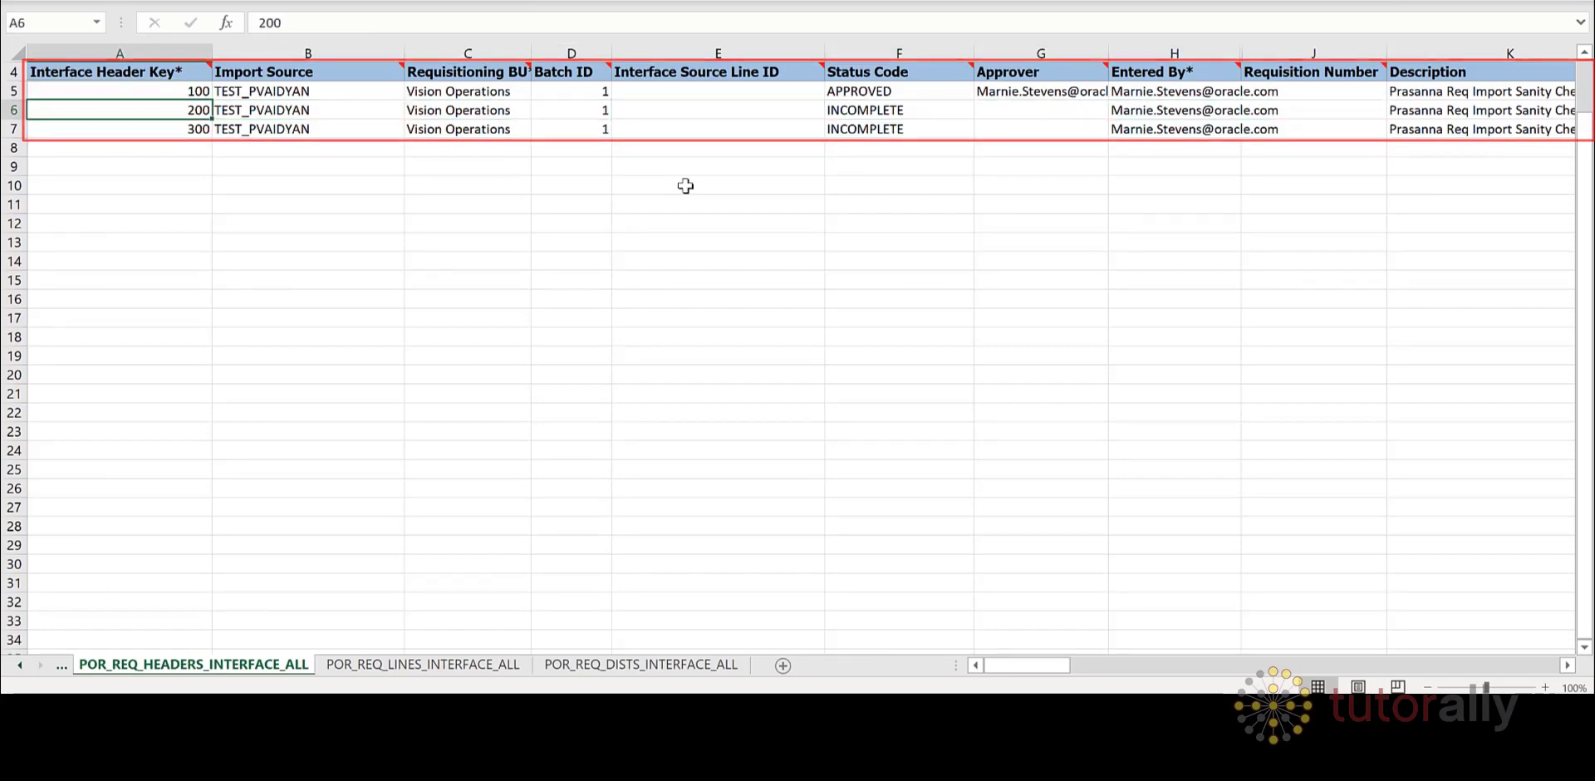
pyautogui.press('Down')
pyautogui.press('Up')
pyautogui.press('Up')
pyautogui.press('Right')
pyautogui.scroll(1, 394, 84)
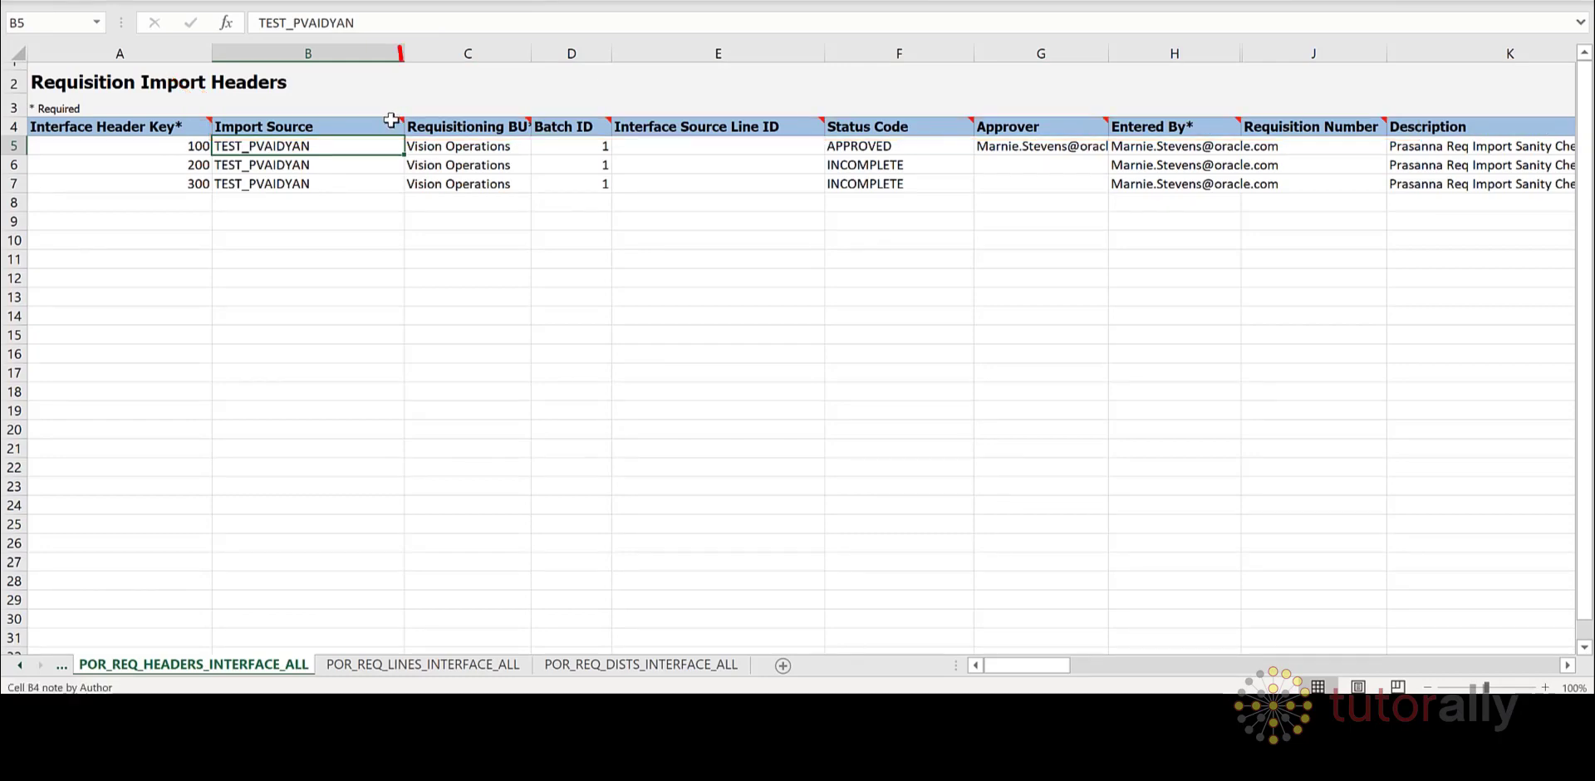
pyautogui.moveTo(390, 122)
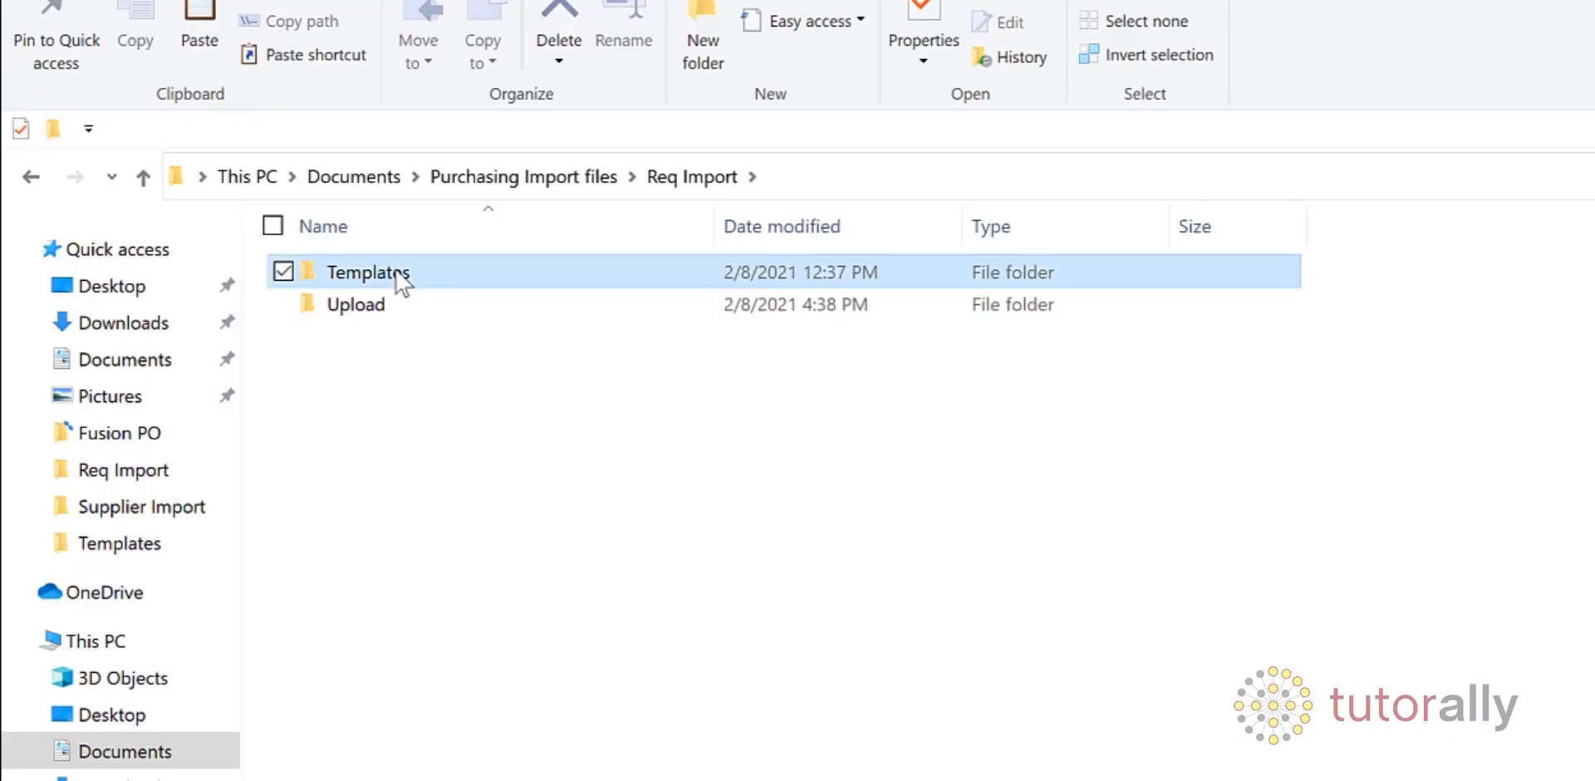
# In File Explorer, open RequisitionImportTemplate.xlsm from the Req Import Templates folder and look over its header column titles
pyautogui.doubleClick(398, 278)
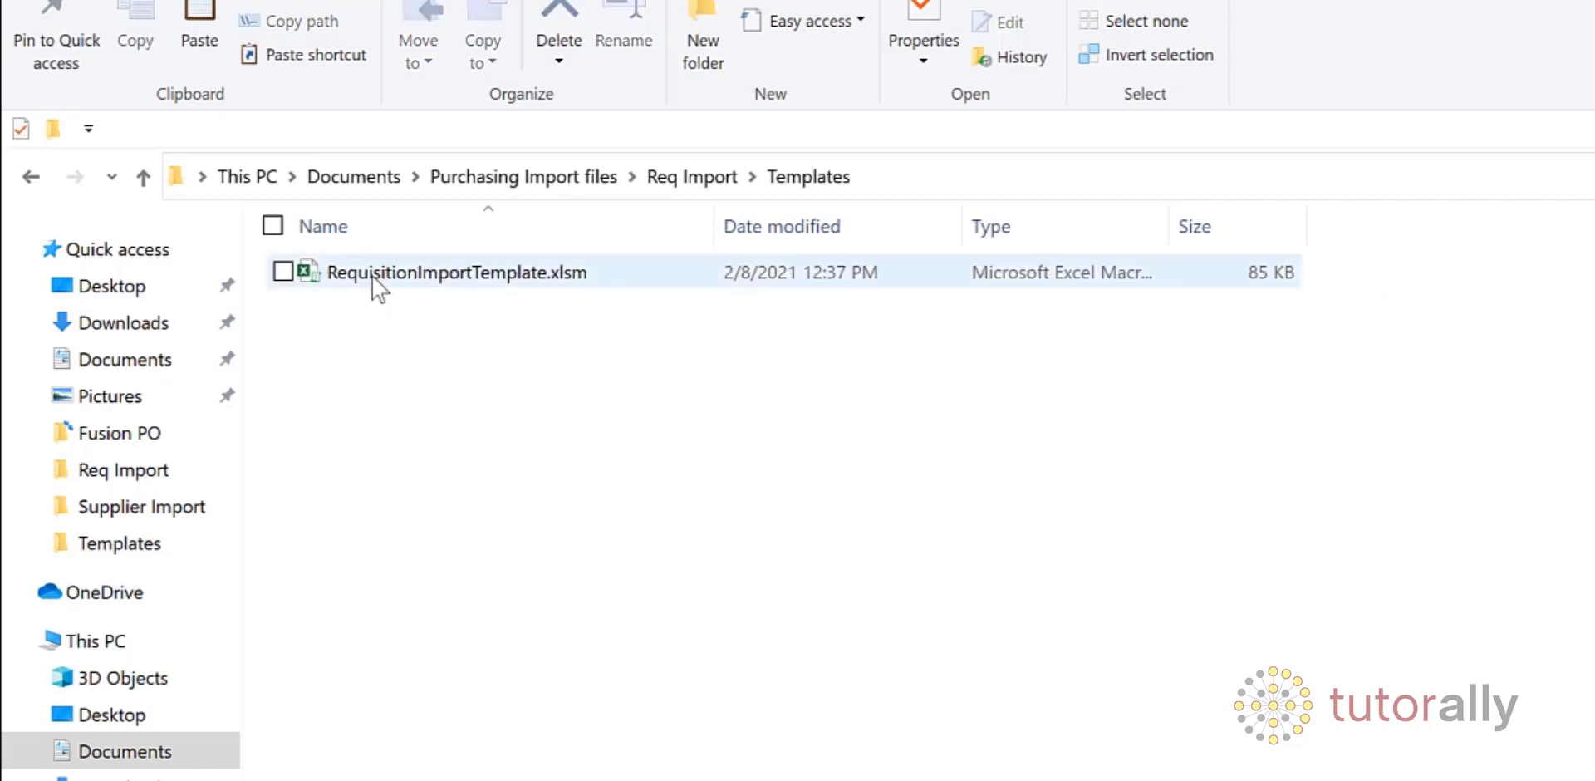
pyautogui.click(389, 287)
pyautogui.doubleClick(431, 280)
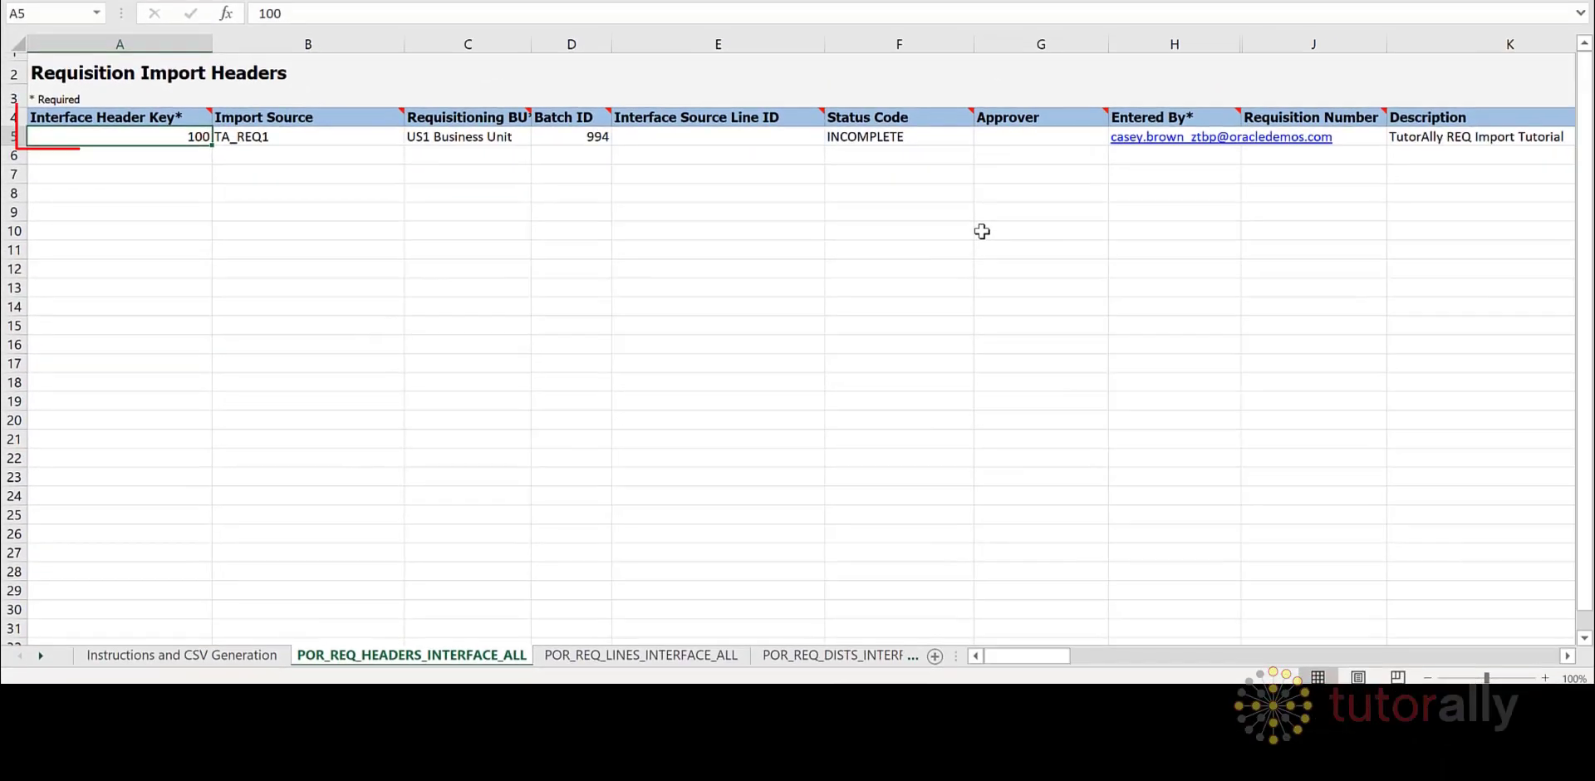
pyautogui.press('Up')
pyautogui.press('Up')
pyautogui.press('Down')
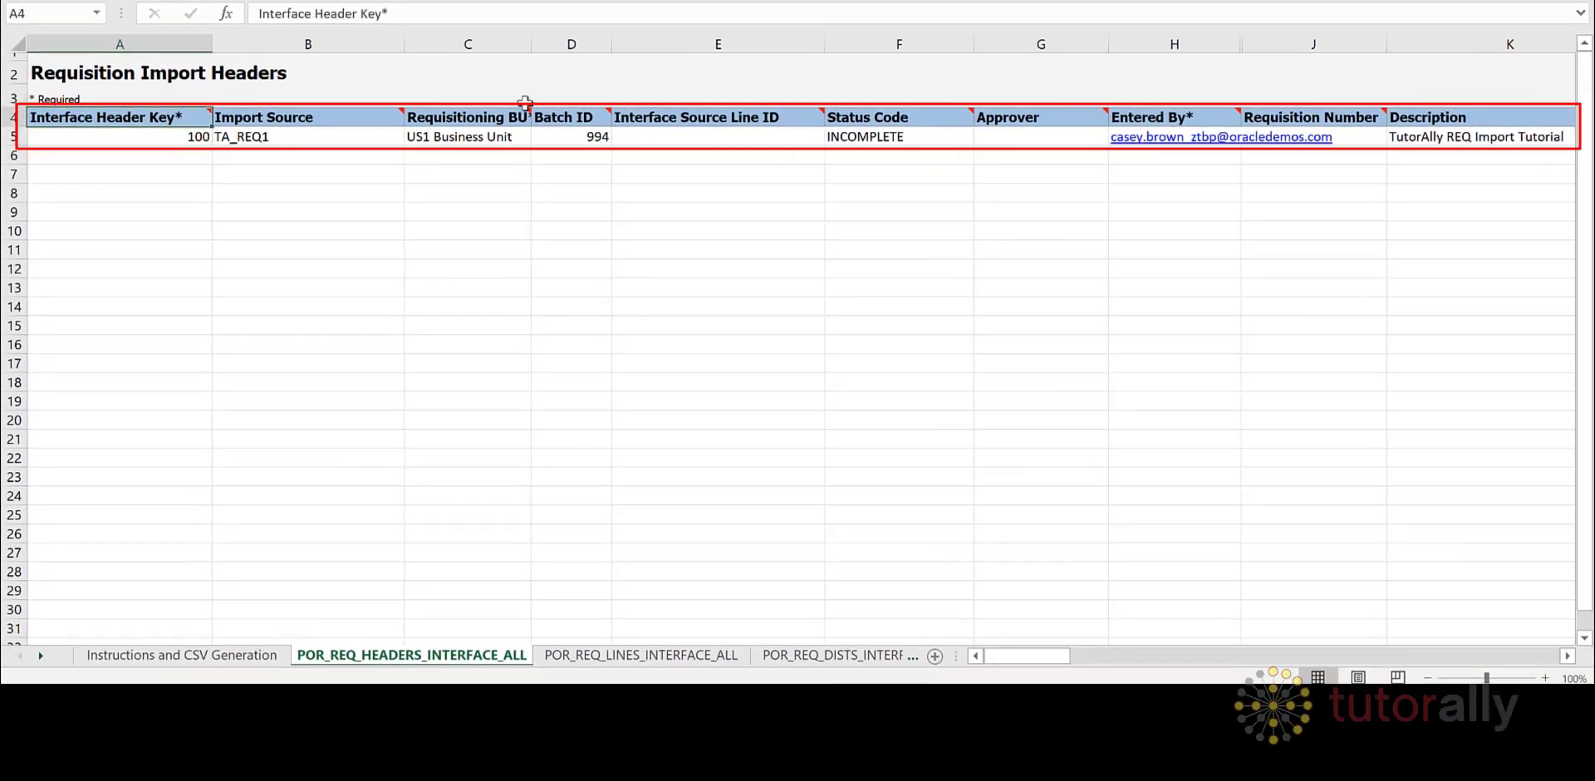
# Review the Instructions and CSV Generation sheet from the Overview through the Recommendations for Loading requisitions
pyautogui.hotkey('ctrl', 'pageup')
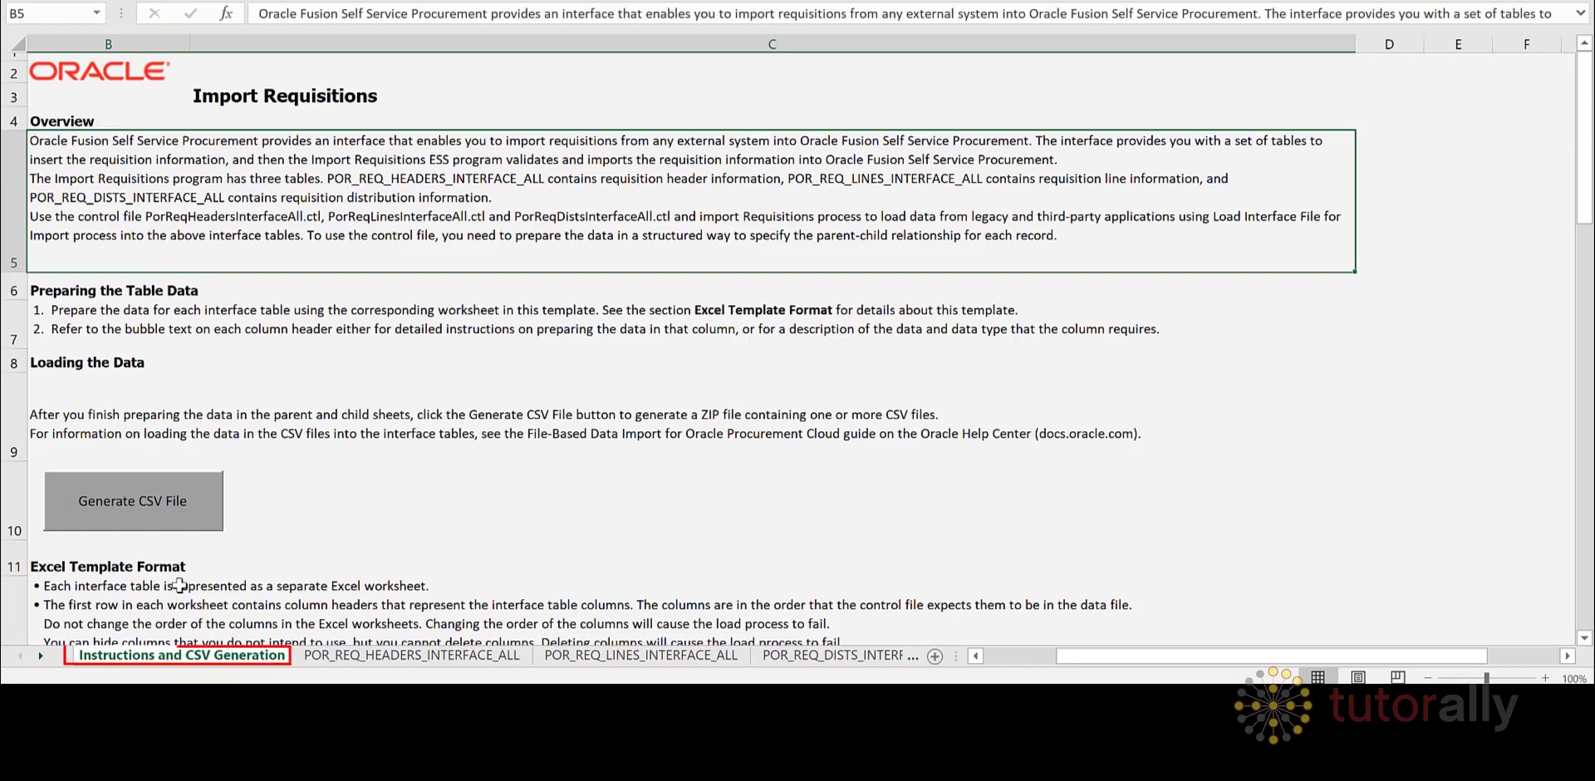
pyautogui.press('Down')
pyautogui.press('Down')
pyautogui.press('Down')
pyautogui.press('Down')
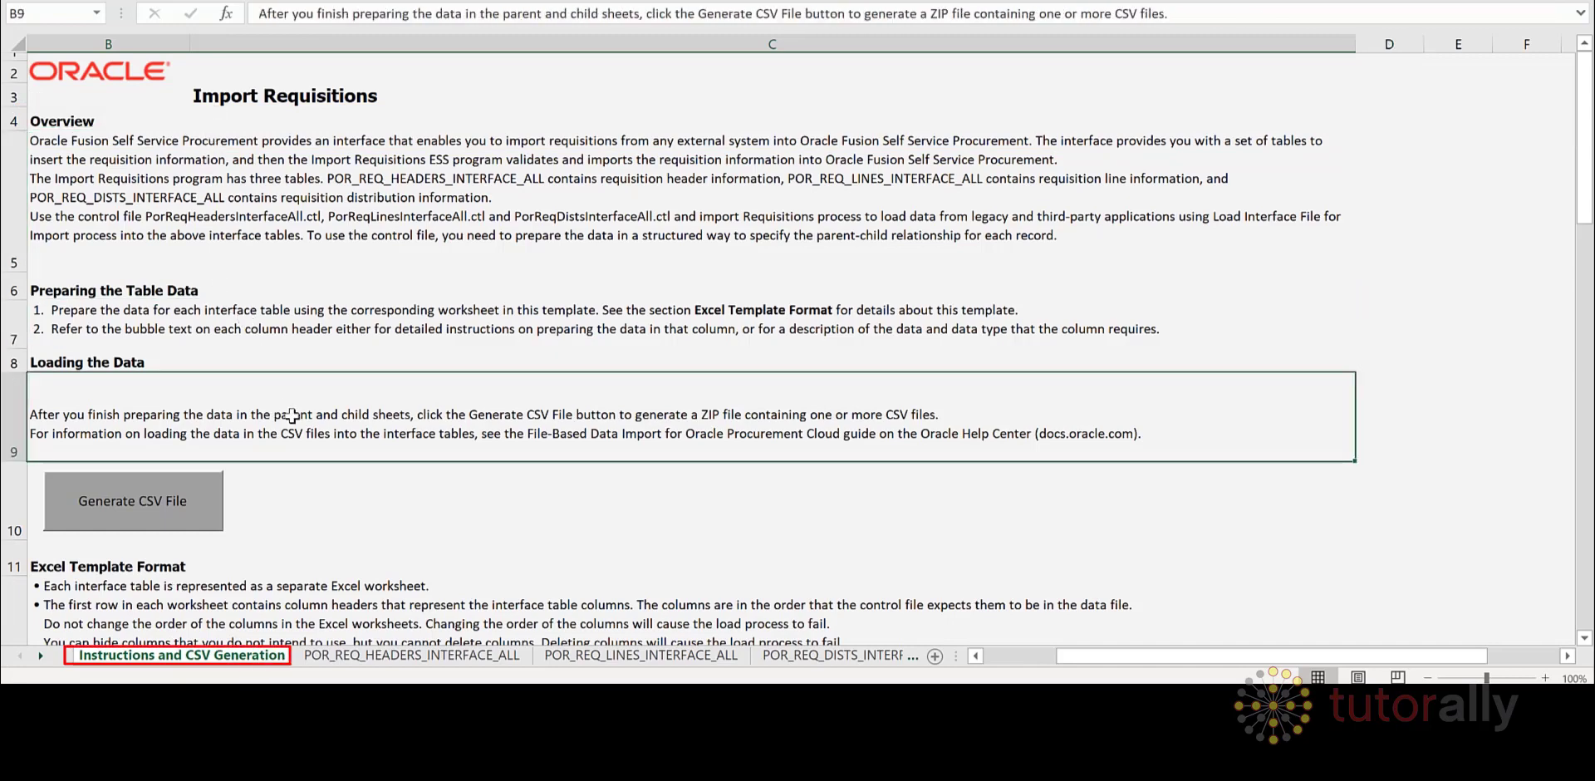
pyautogui.scroll(-3, 295, 430)
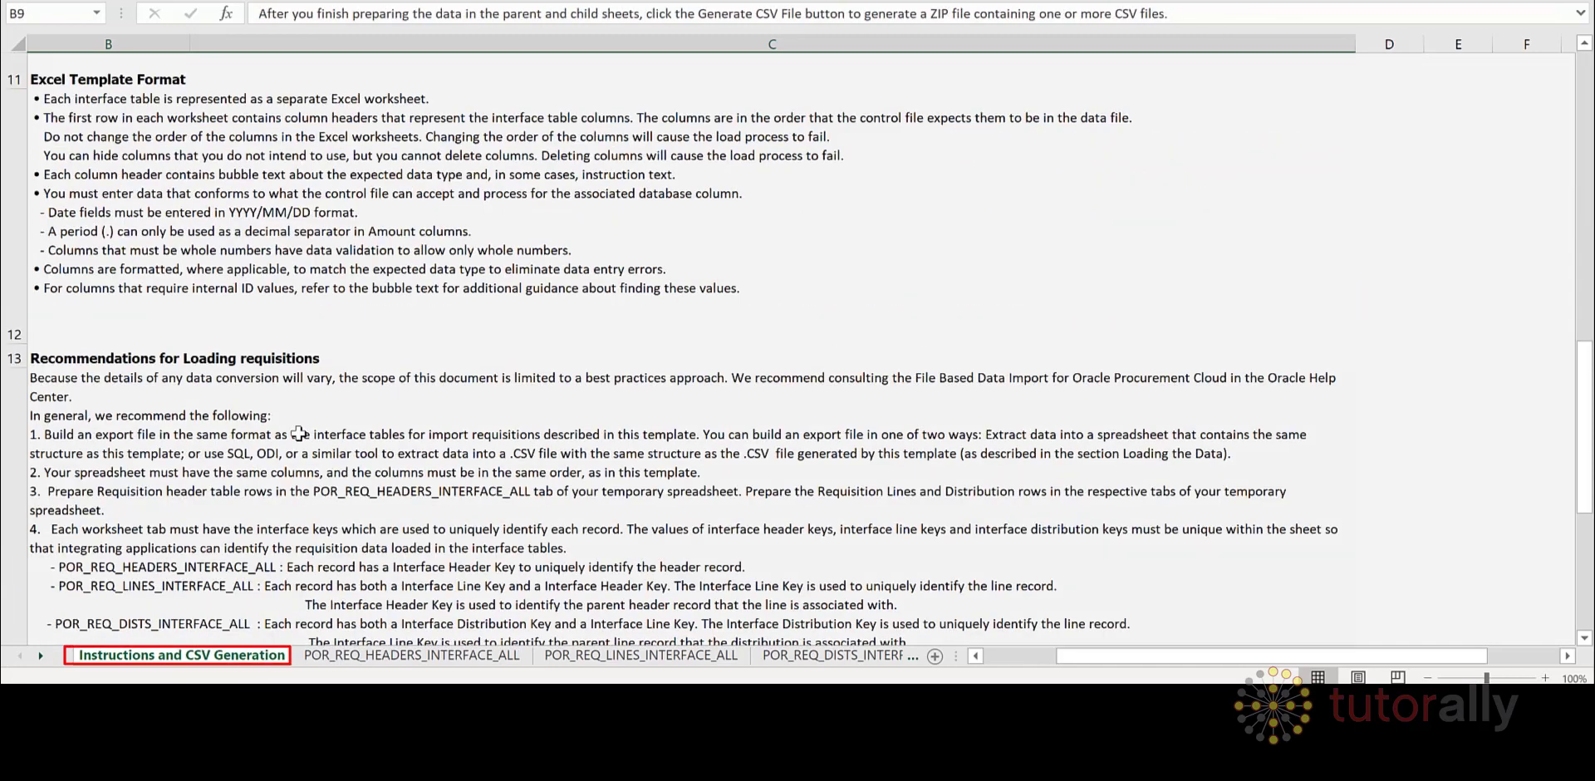
pyautogui.click(195, 397)
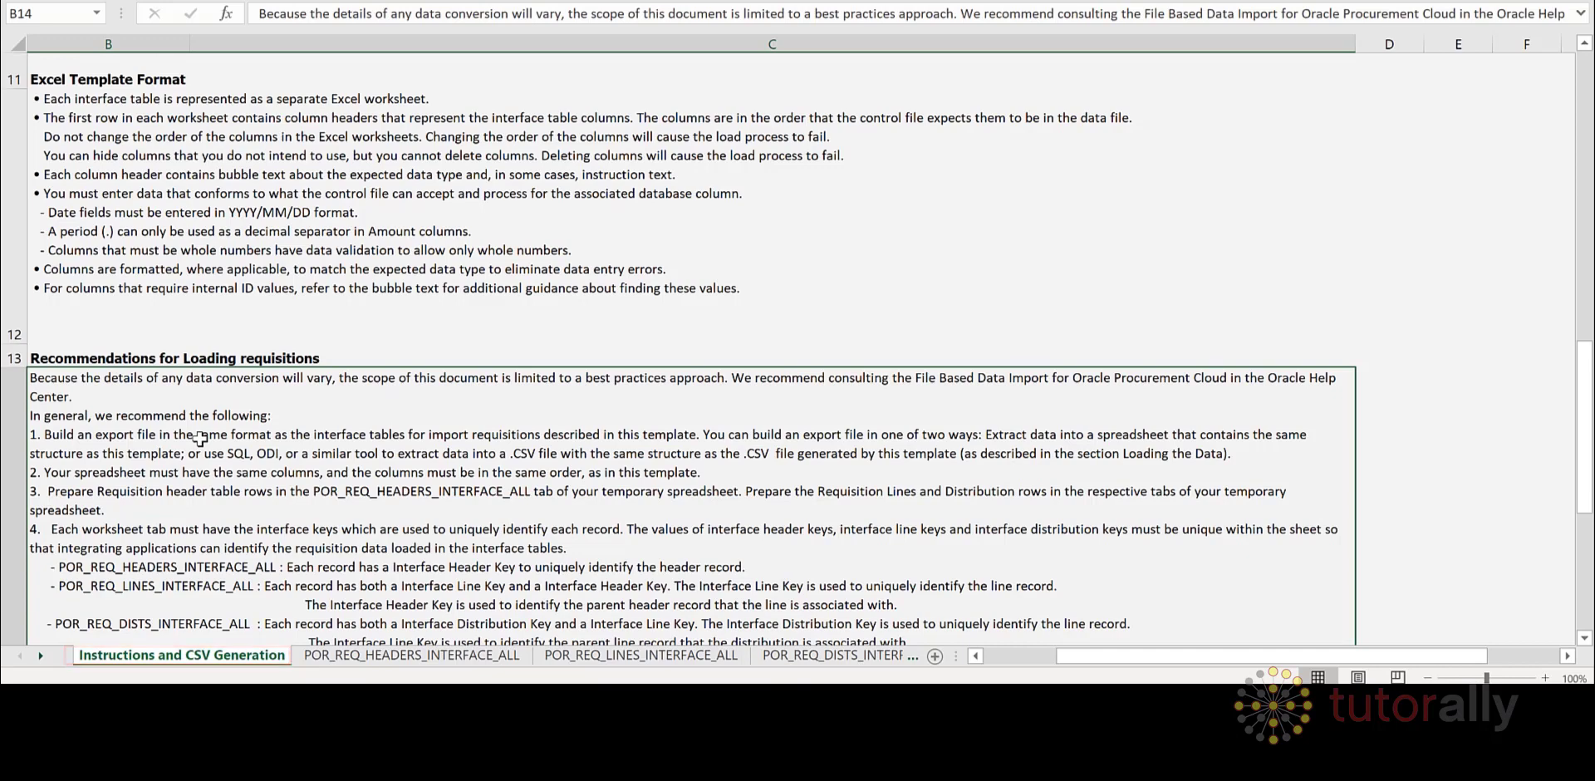
# On the requisition headers sheet, check the Interface Header Key, Import Source, Requisitioning BU and Batch ID entries in row 5
pyautogui.click(422, 662)
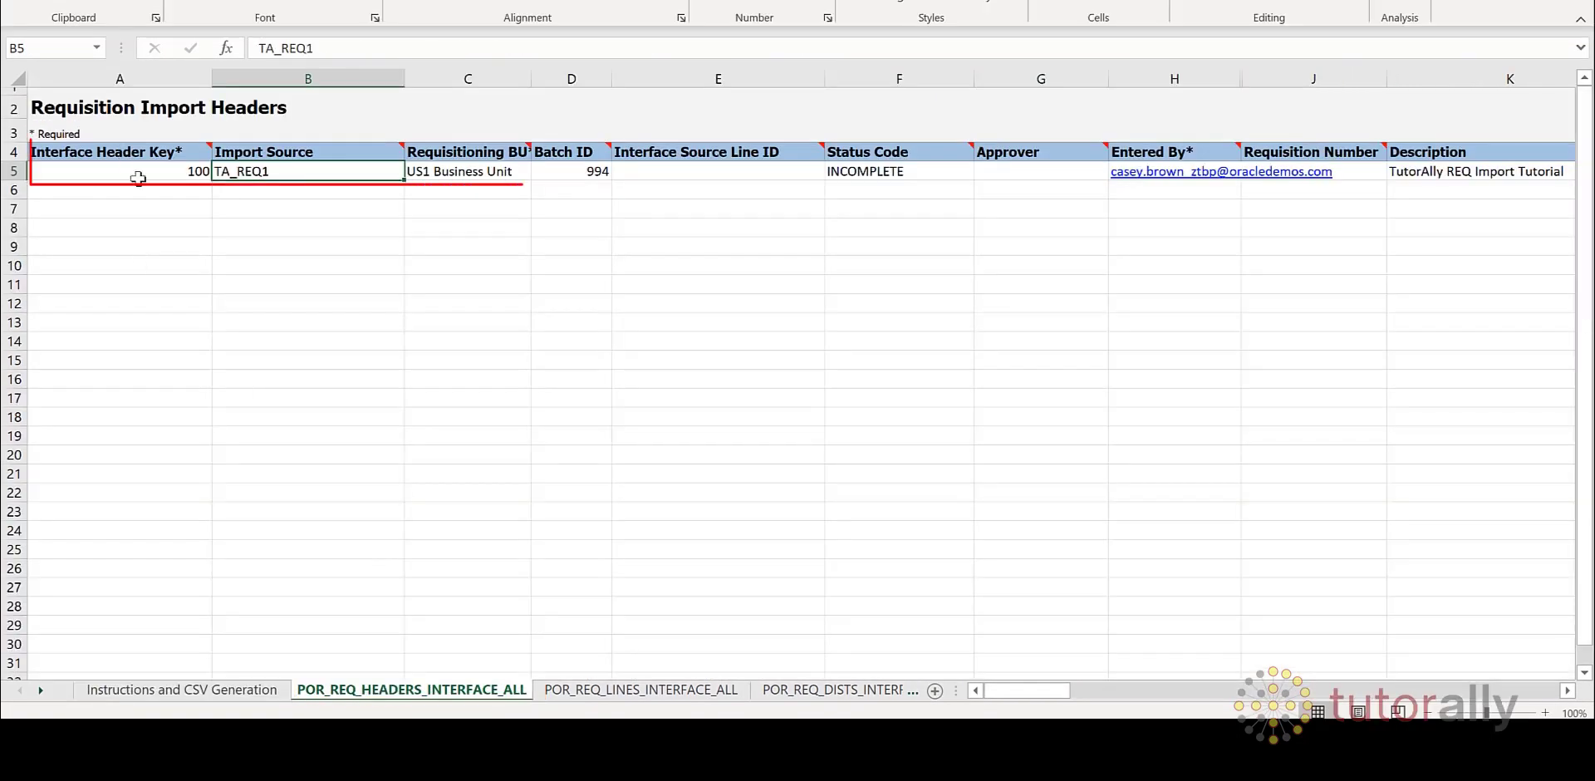
pyautogui.click(138, 140)
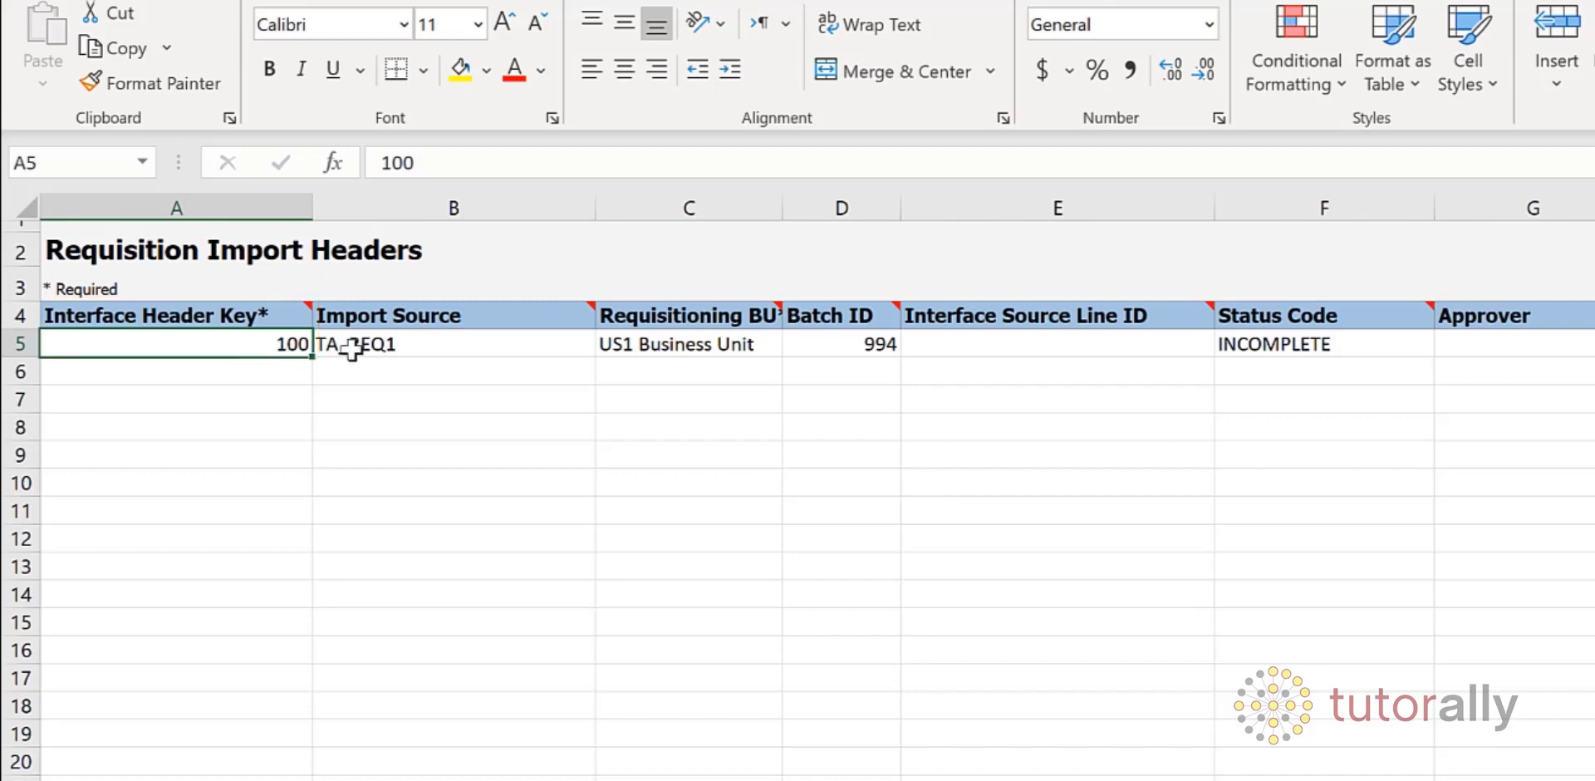
pyautogui.click(505, 352)
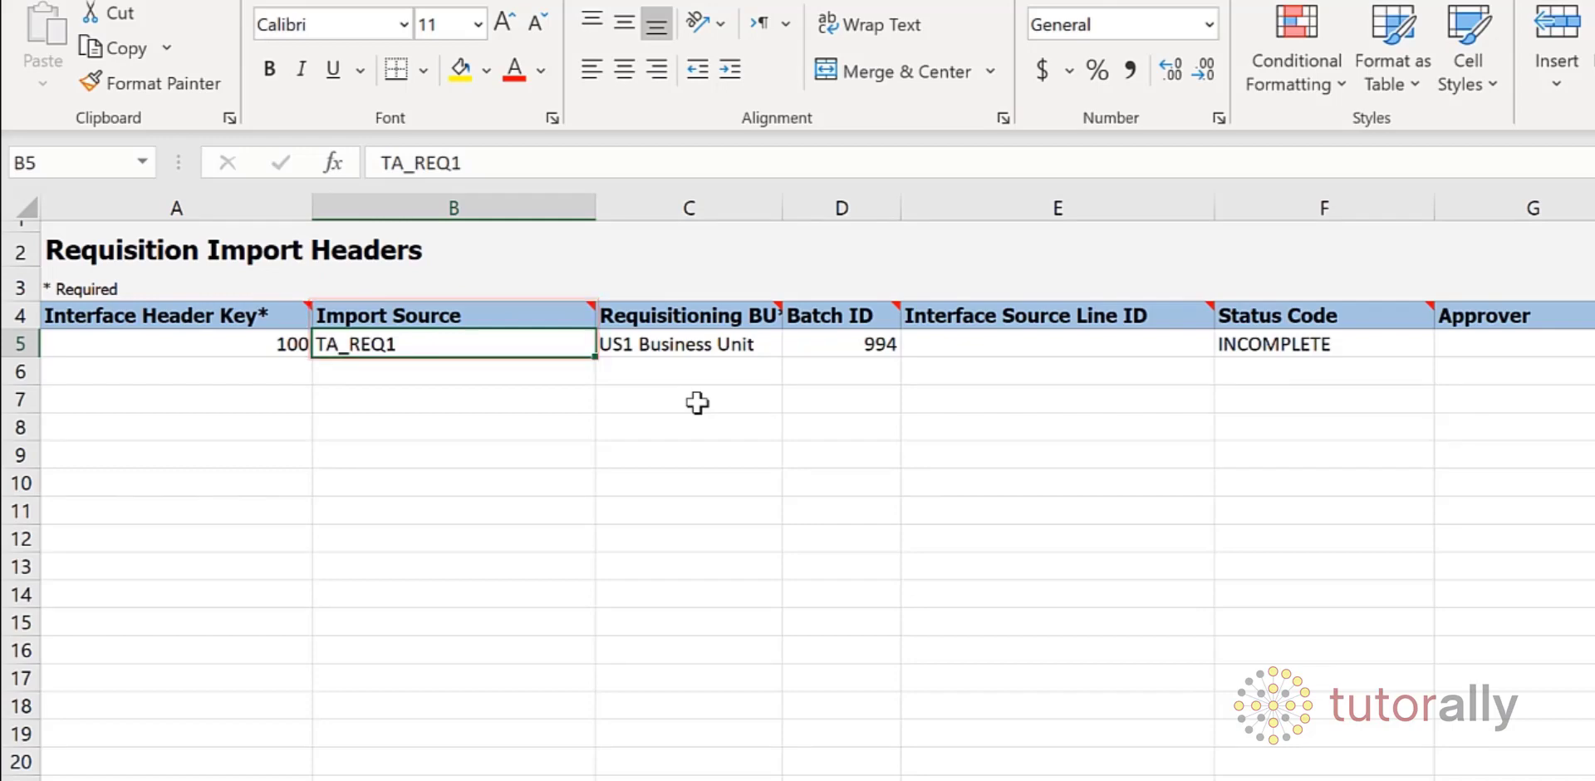
pyautogui.click(695, 342)
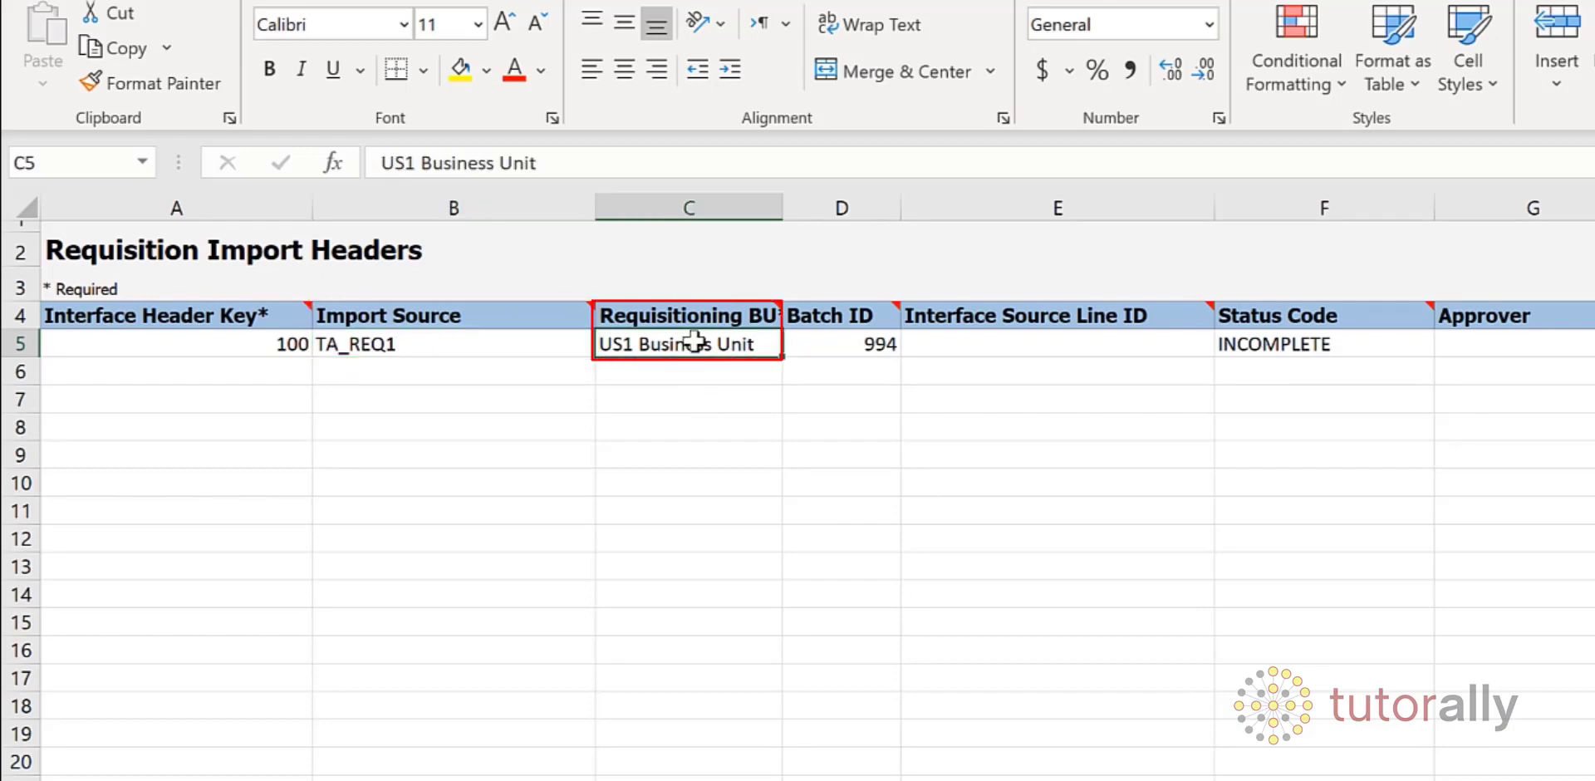
pyautogui.click(826, 346)
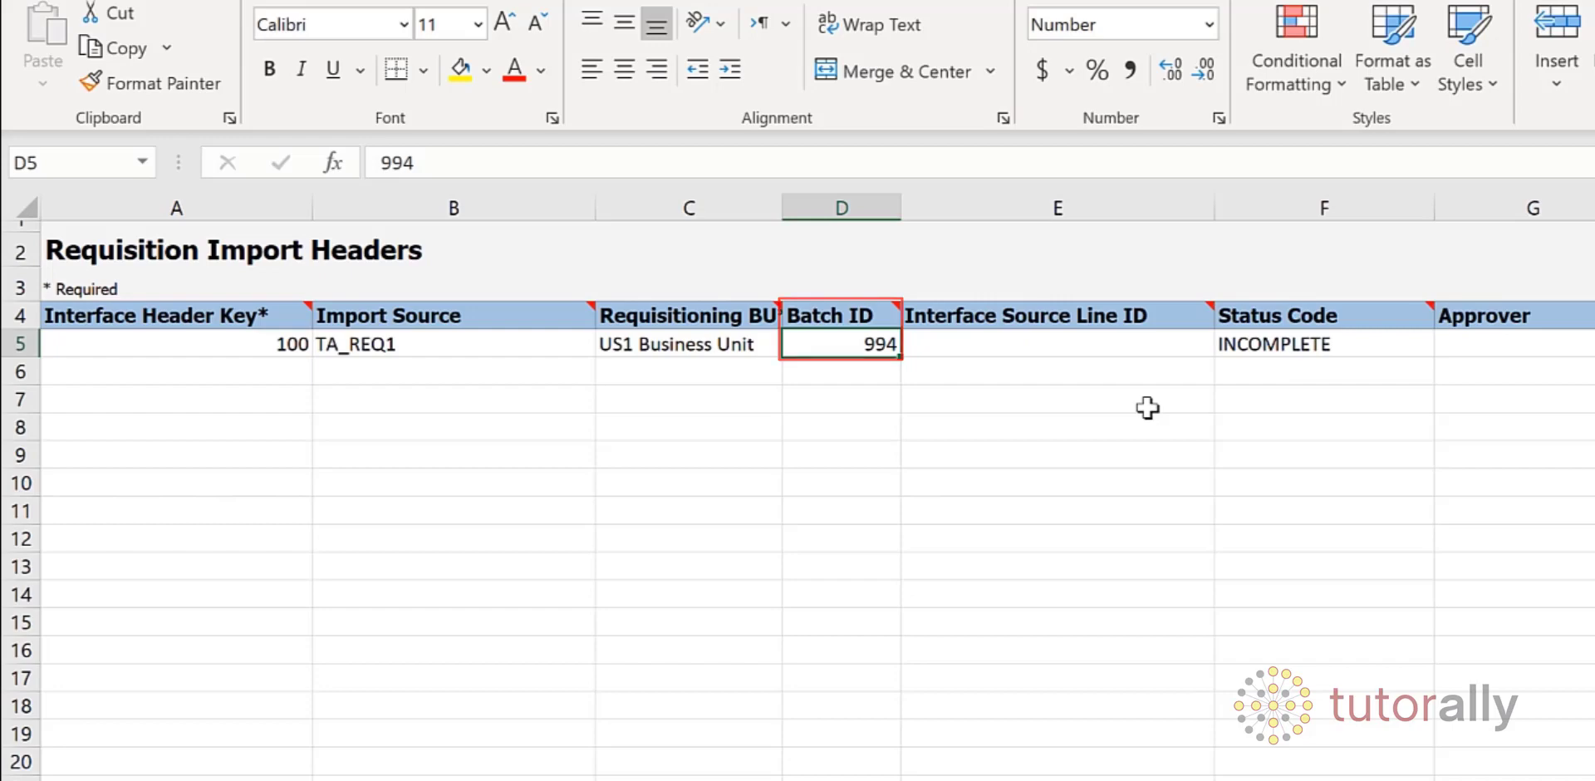
# Check the Status Code choices for row 5, keeping INCOMPLETE, and review the requisition's Description entry
pyautogui.click(1277, 357)
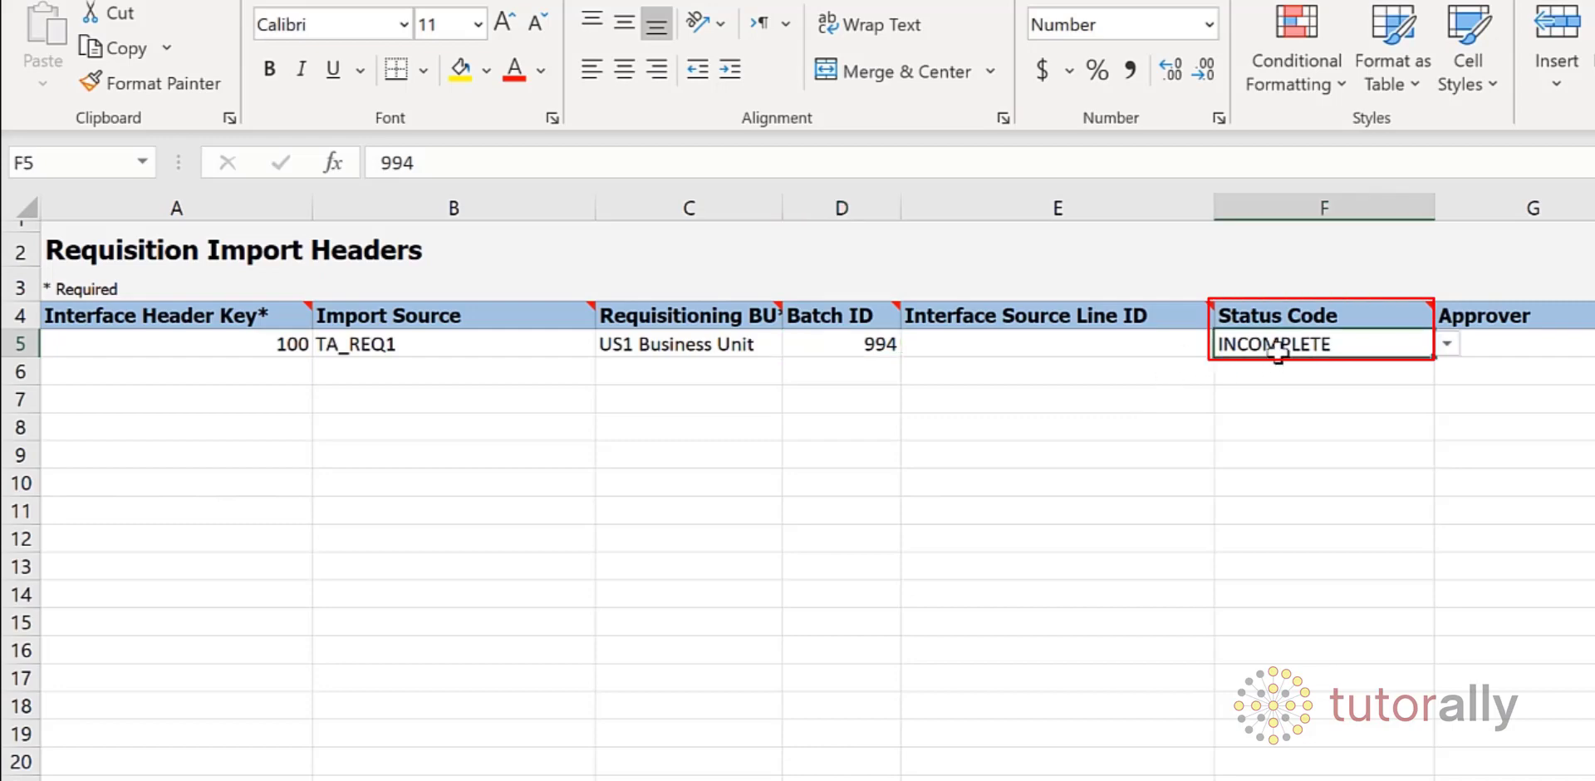
pyautogui.click(1447, 344)
pyautogui.click(1345, 342)
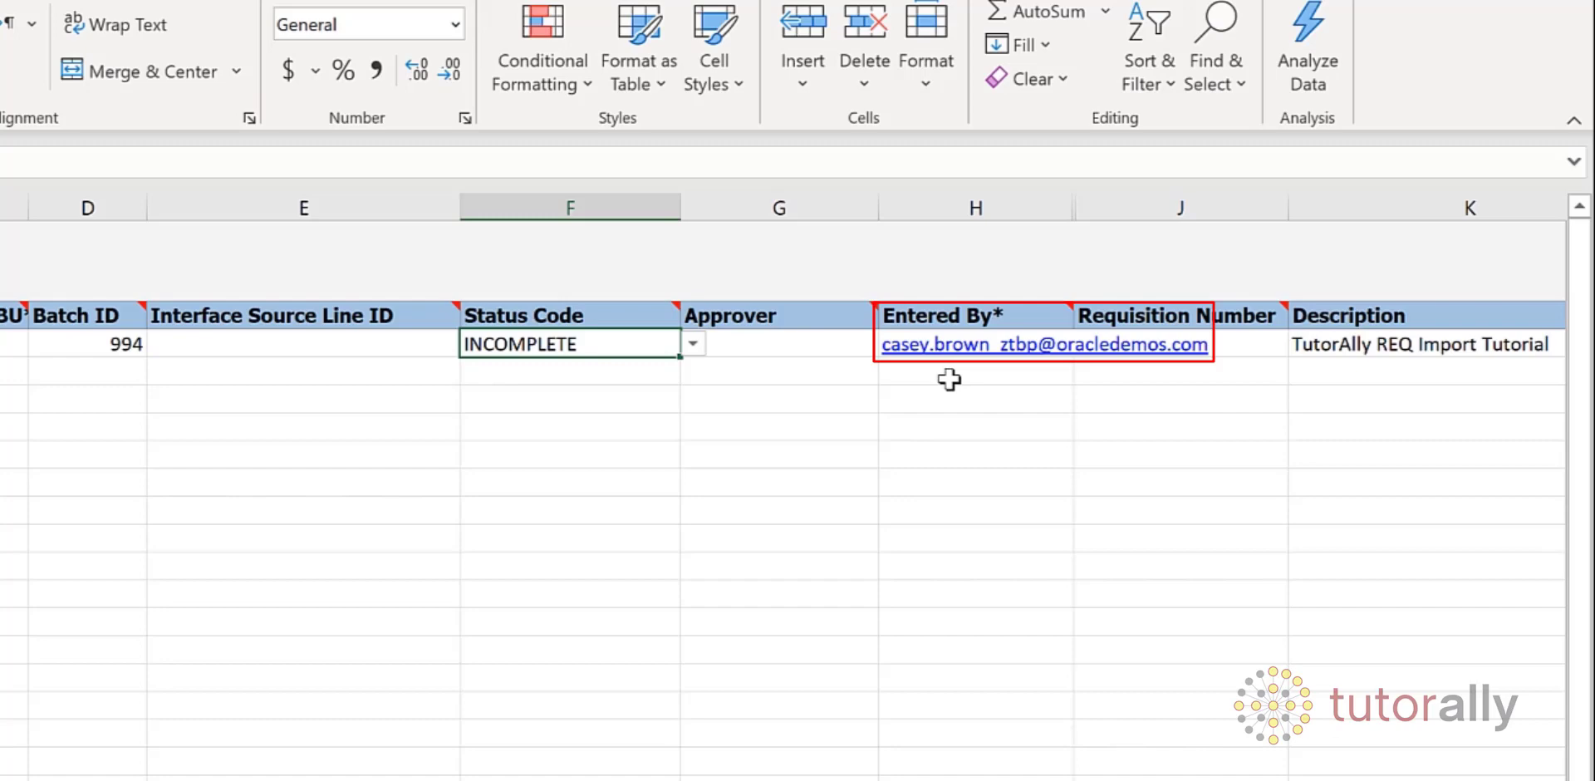
pyautogui.click(1360, 343)
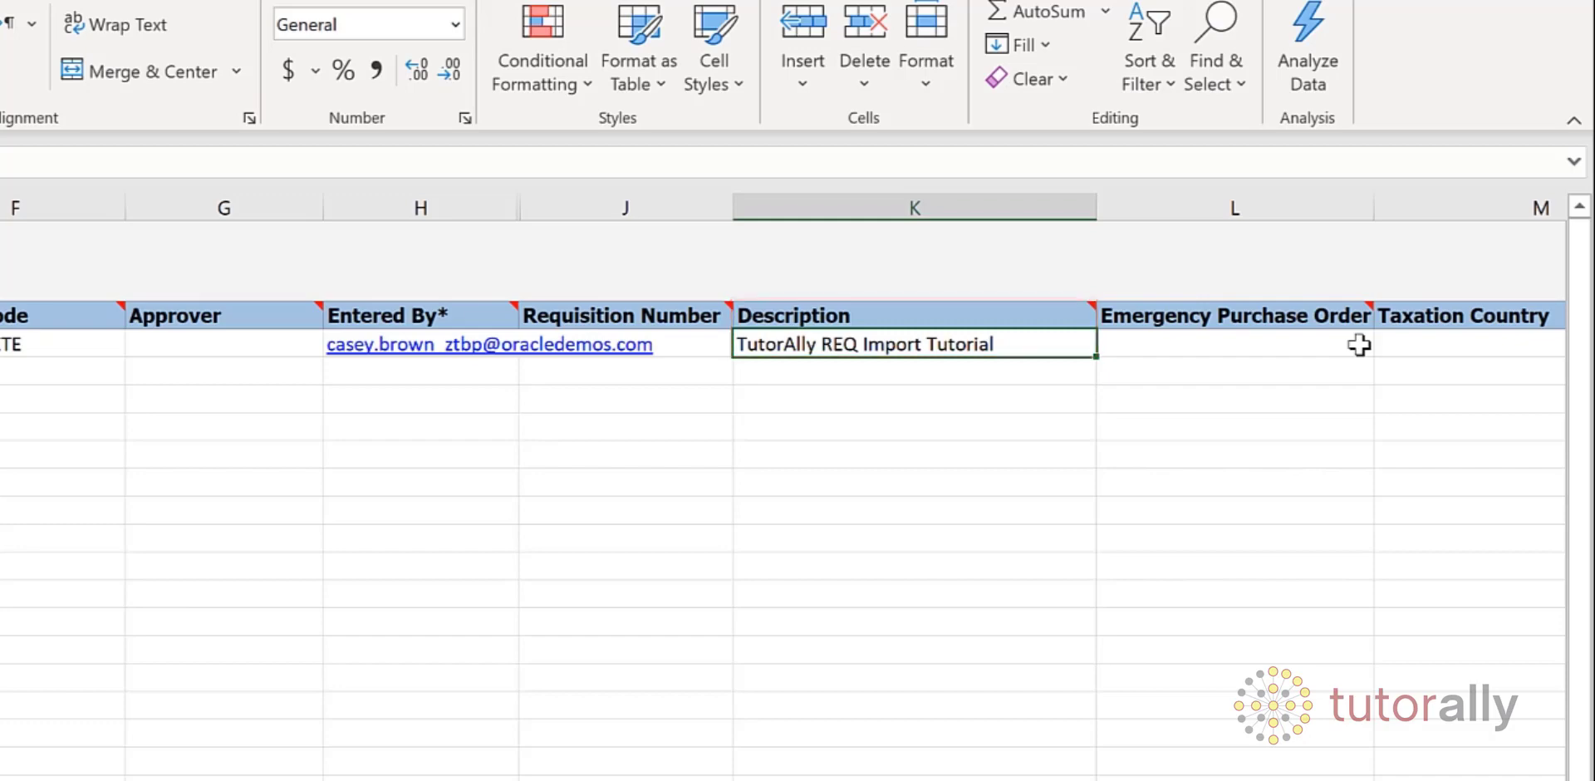
# Look over the remaining requisition header columns from Emergency Purchase Order through the ATTRIBUTE fields, ending back at the Interface Header Key
pyautogui.press('Right')
pyautogui.press('Right')
pyautogui.press('Right')
pyautogui.press('Right')
pyautogui.press('Right')
pyautogui.press('Right')
pyautogui.press('Right')
pyautogui.press('Right')
pyautogui.press('Right')
pyautogui.press('Right')
pyautogui.press('Right')
pyautogui.press('Right')
pyautogui.press('Right')
pyautogui.press('Right')
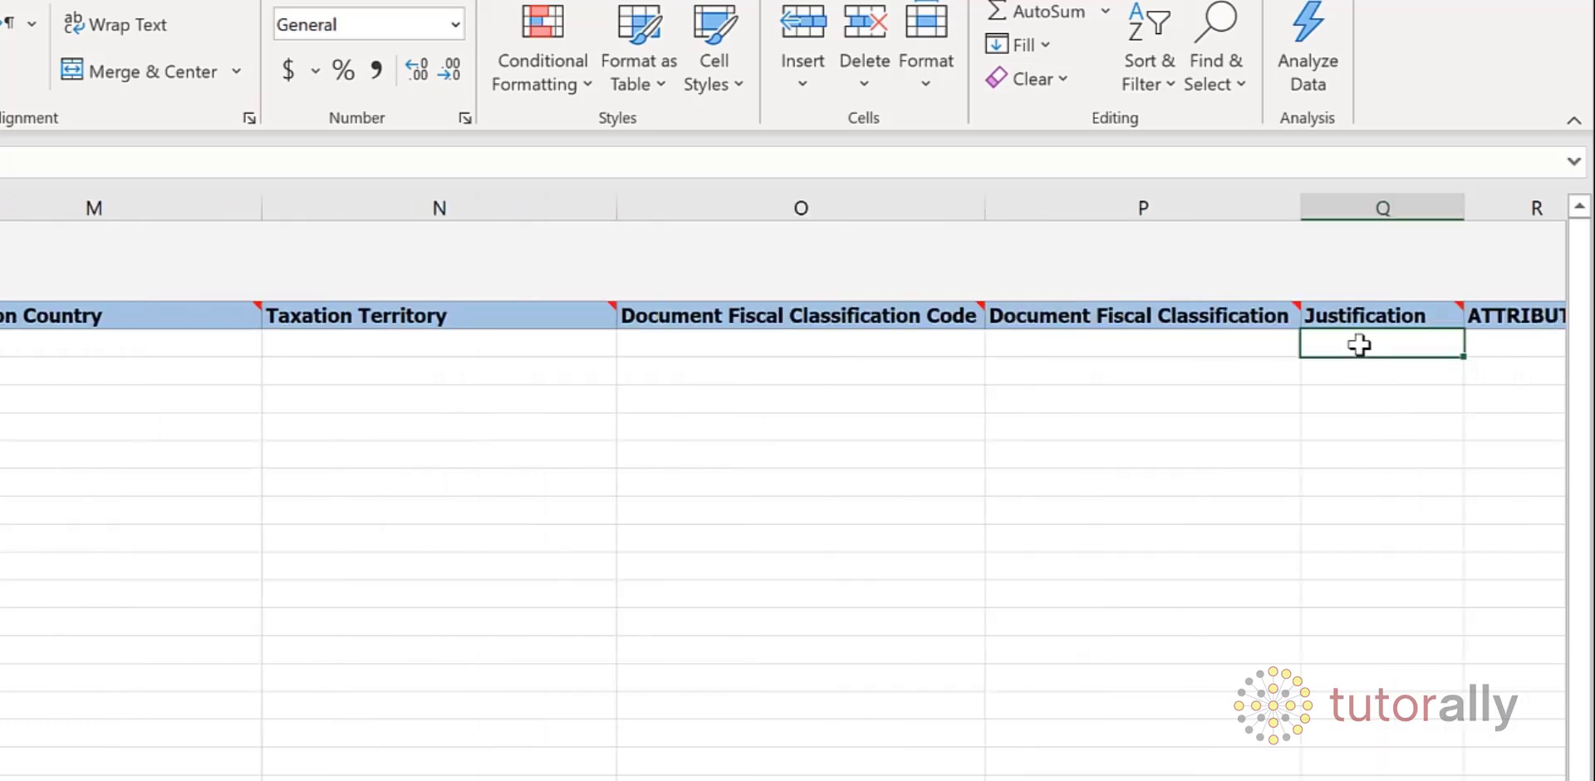
pyautogui.press('Right')
pyautogui.press('Right')
pyautogui.press('Right')
pyautogui.press('Right')
pyautogui.press('Right')
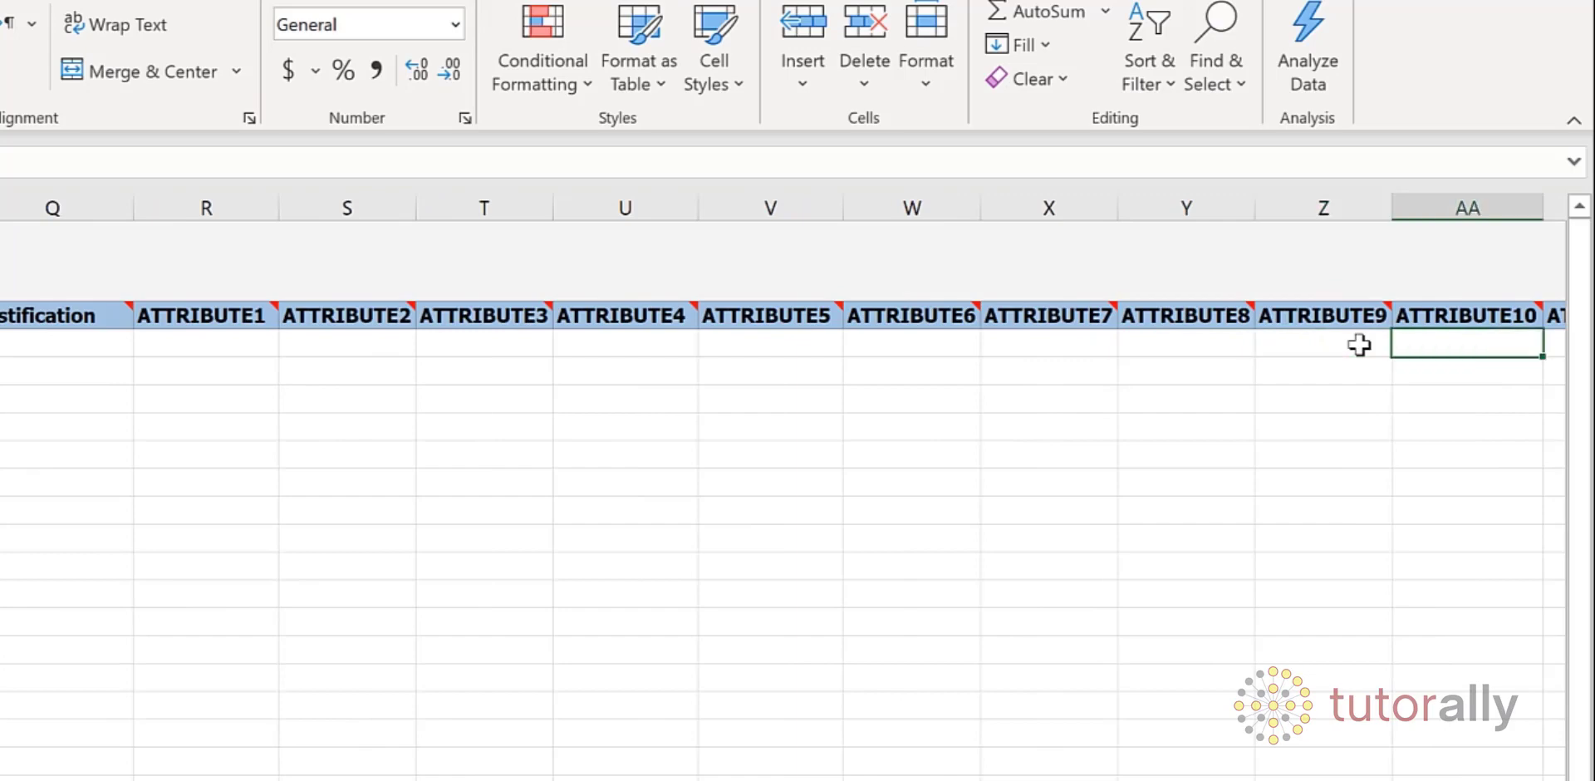
pyautogui.press('Home')
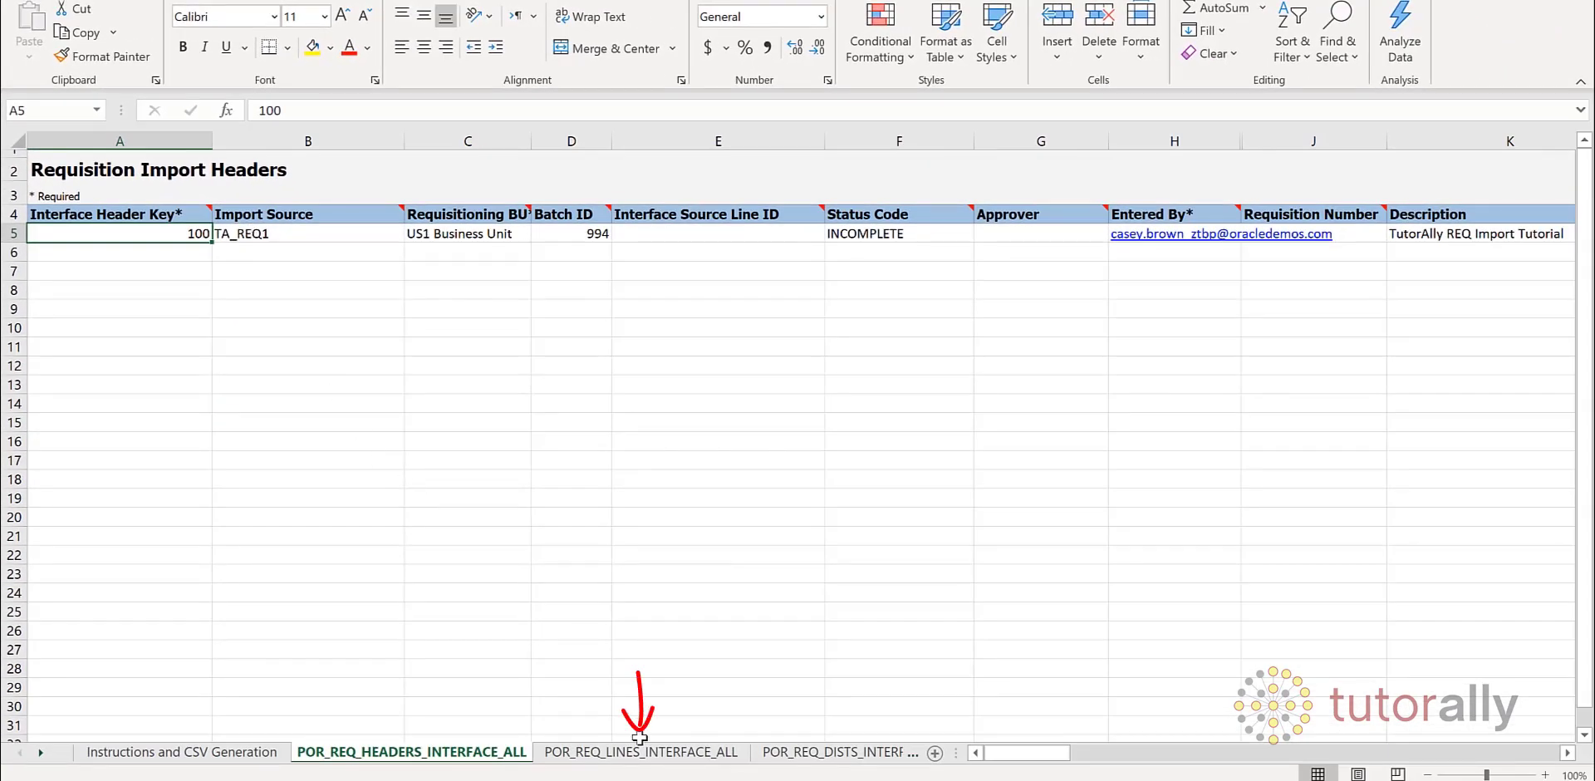
# On the POR_REQ_LINES_INTERFACE_ALL sheet, check the Interface Line Key, Interface Header Key and Destination Type Code entries in row 5
pyautogui.click(640, 744)
pyautogui.click(166, 234)
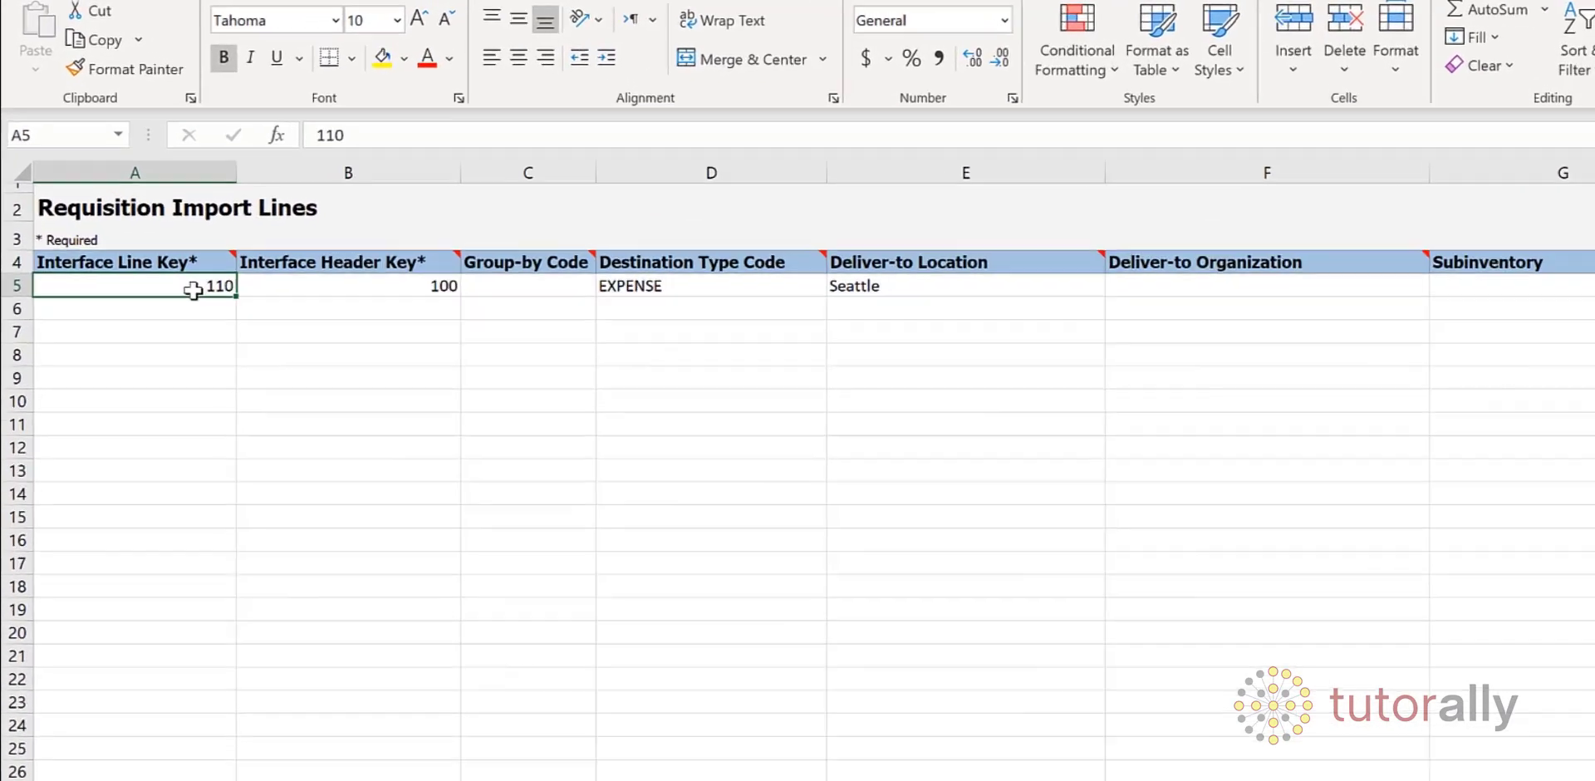
pyautogui.click(318, 236)
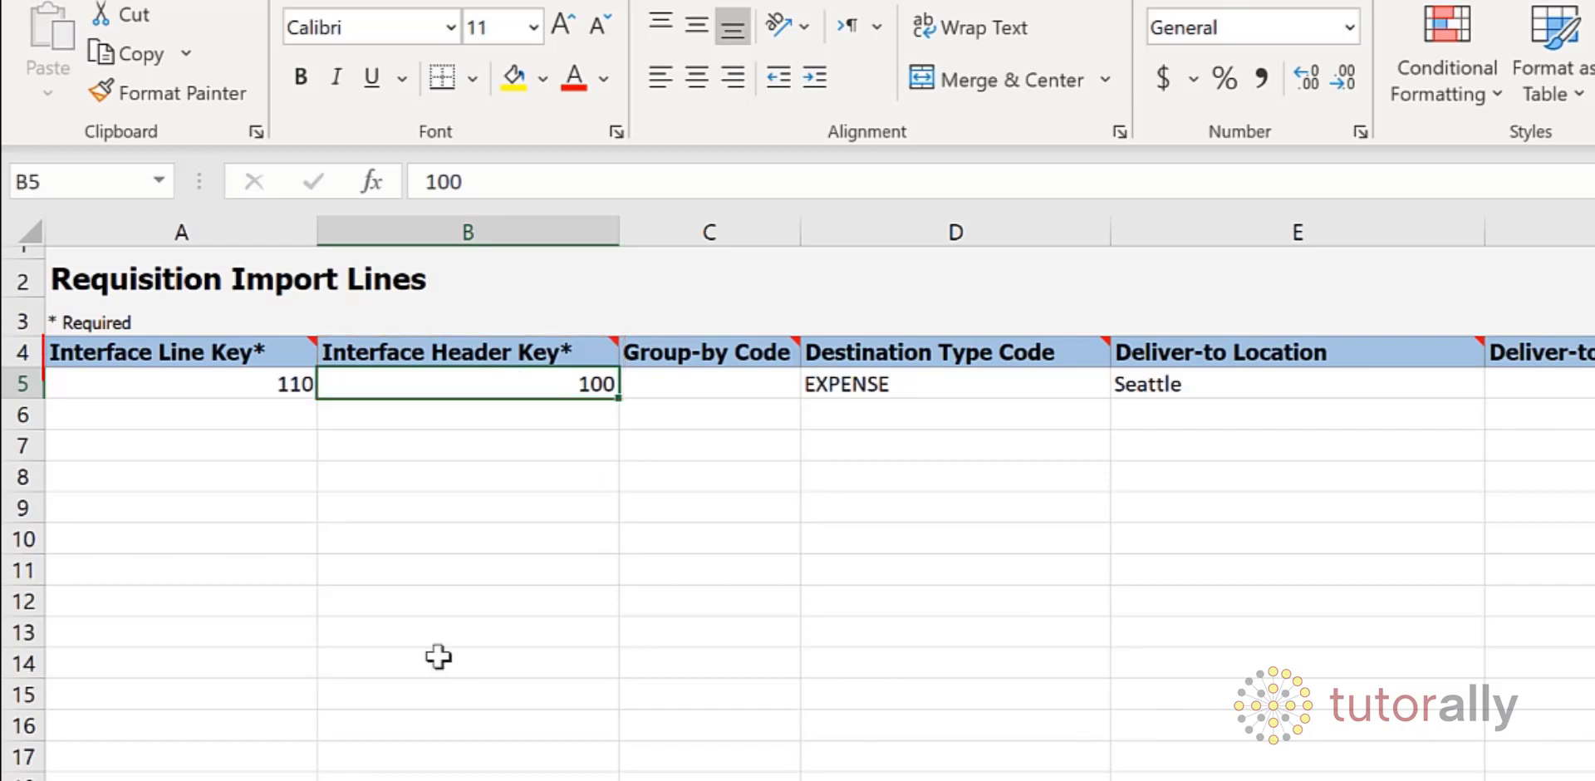
pyautogui.click(248, 391)
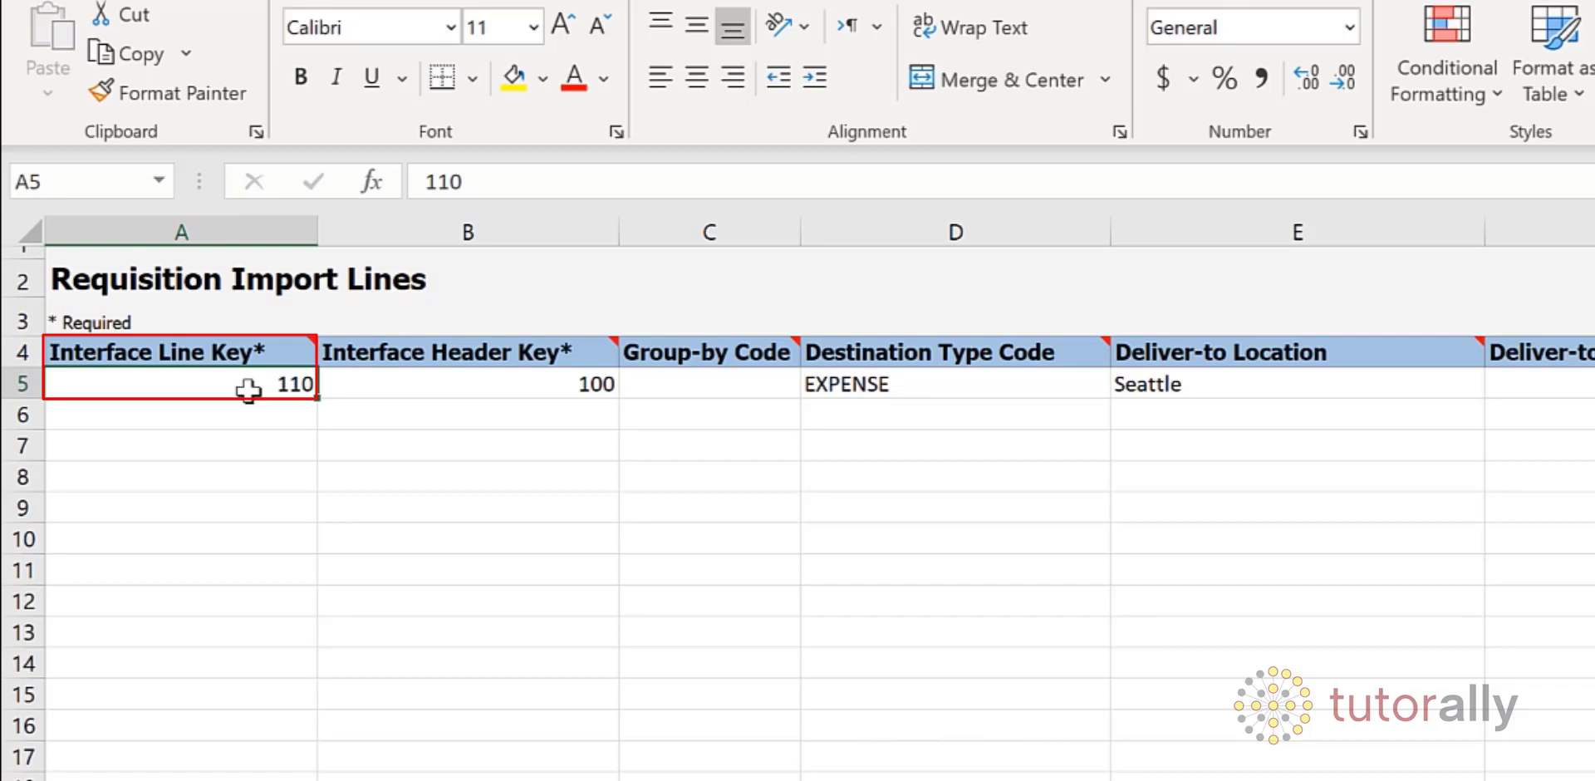
pyautogui.press('Right')
pyautogui.press('Right')
pyautogui.press('Right')
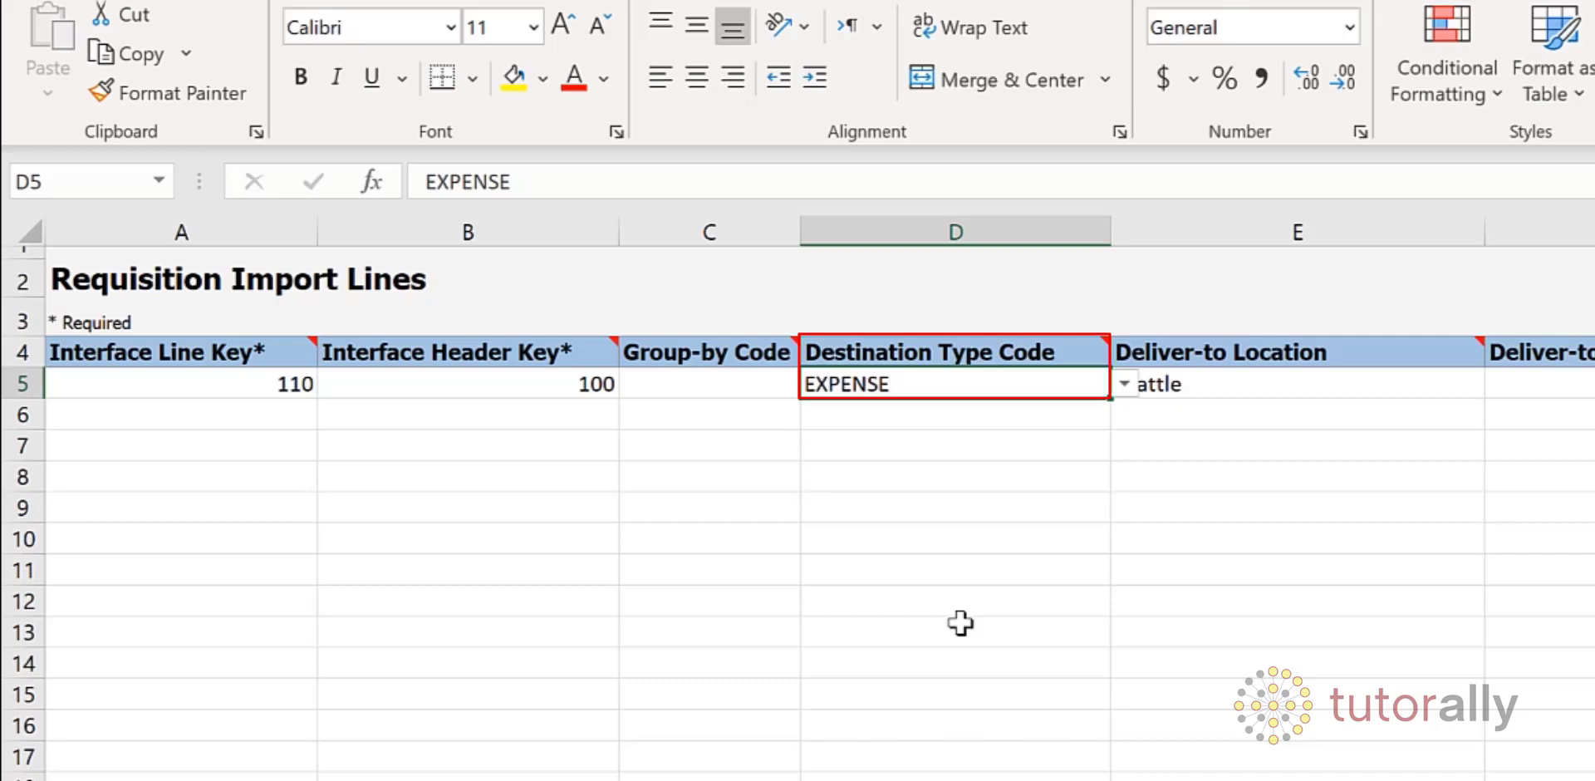
# Review the requisition line's Deliver-to Location, Requester, Item Description and Category Name entries, continuing to the Item column
pyautogui.click(1278, 380)
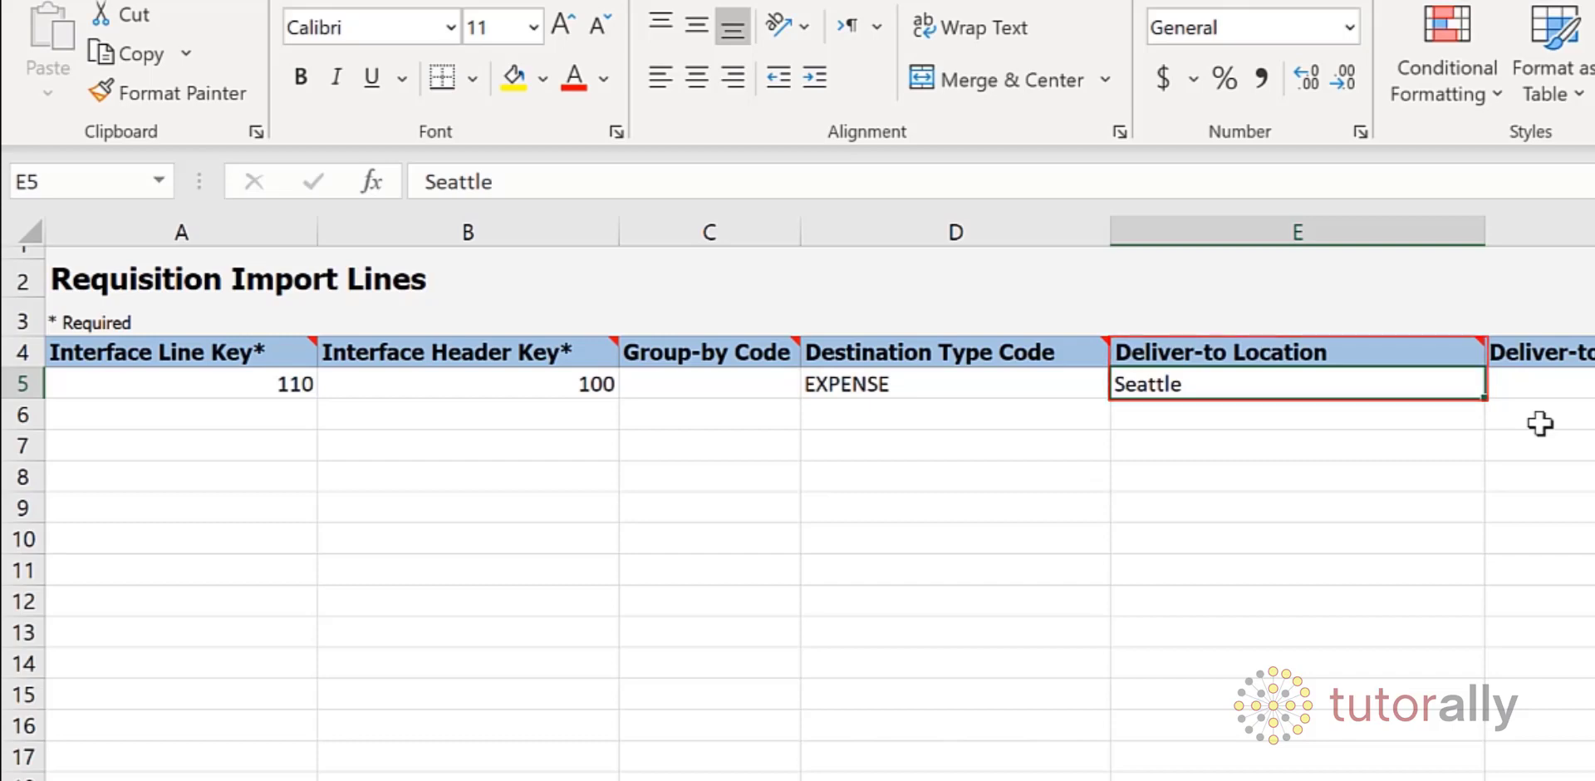
pyautogui.press('Right')
pyautogui.press('Right')
pyautogui.press('Right')
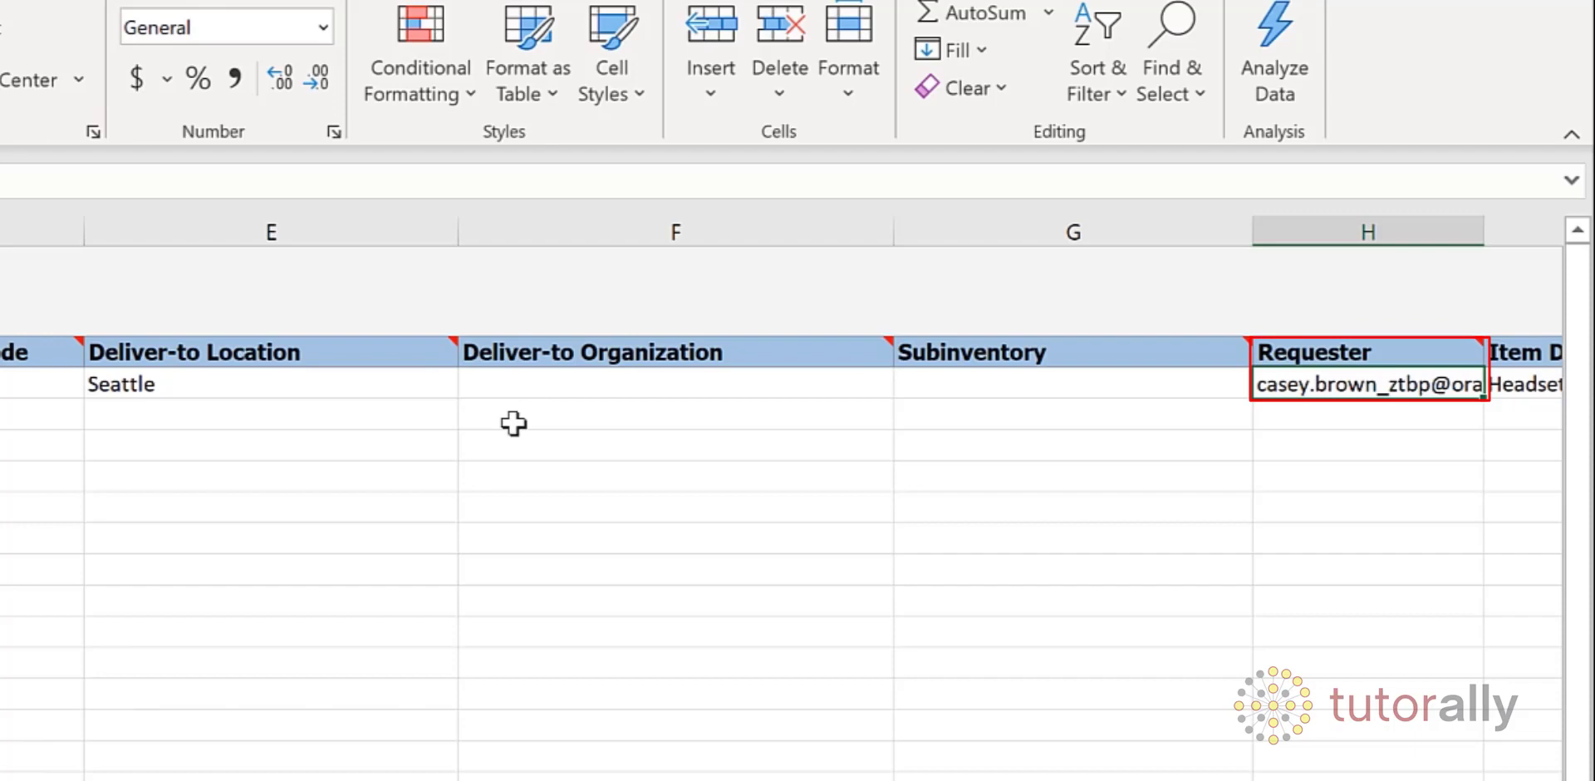
pyautogui.press('Right')
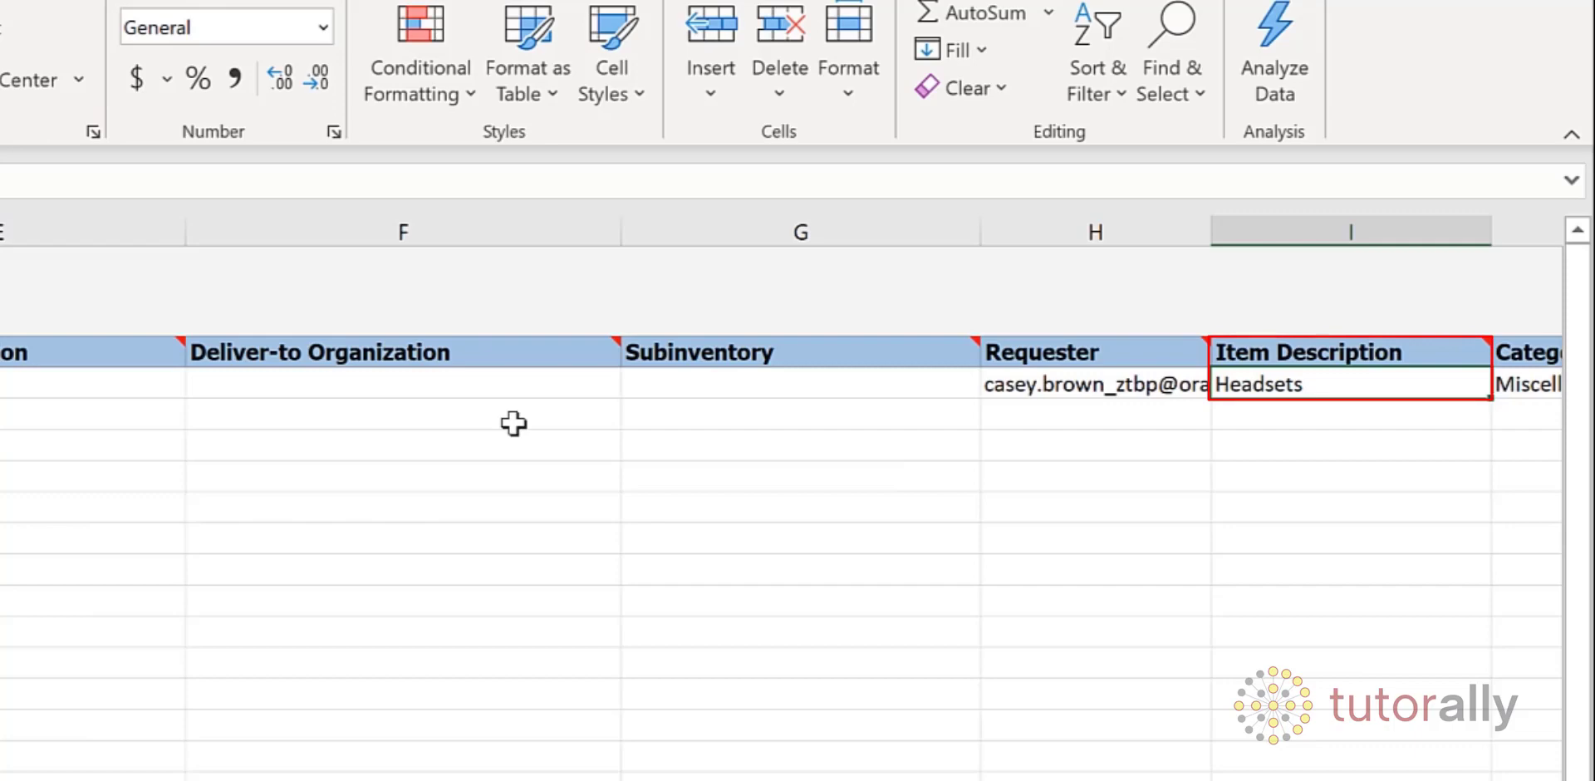
pyautogui.press('Right')
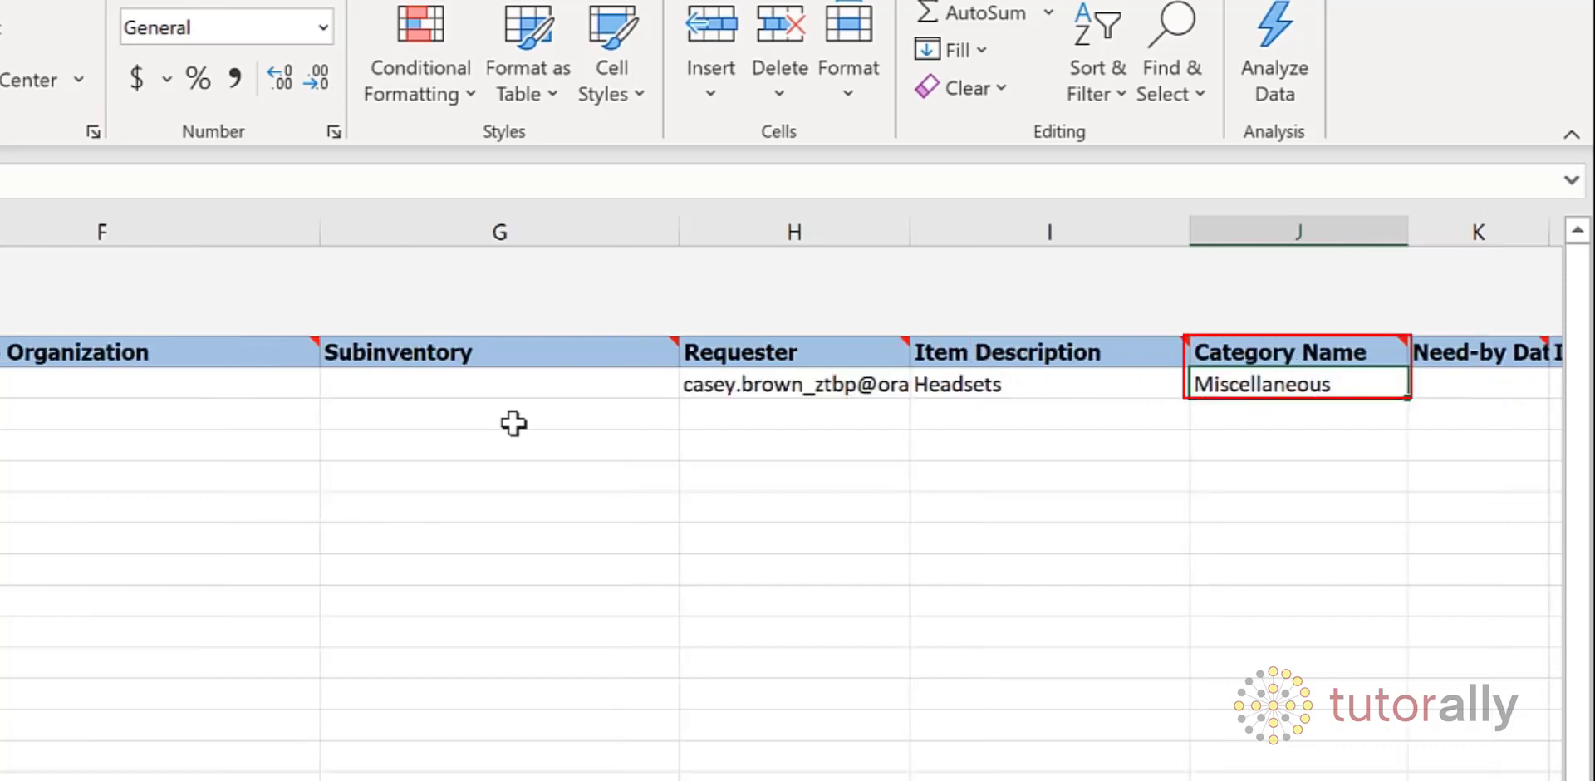
pyautogui.press('Right')
pyautogui.press('Right')
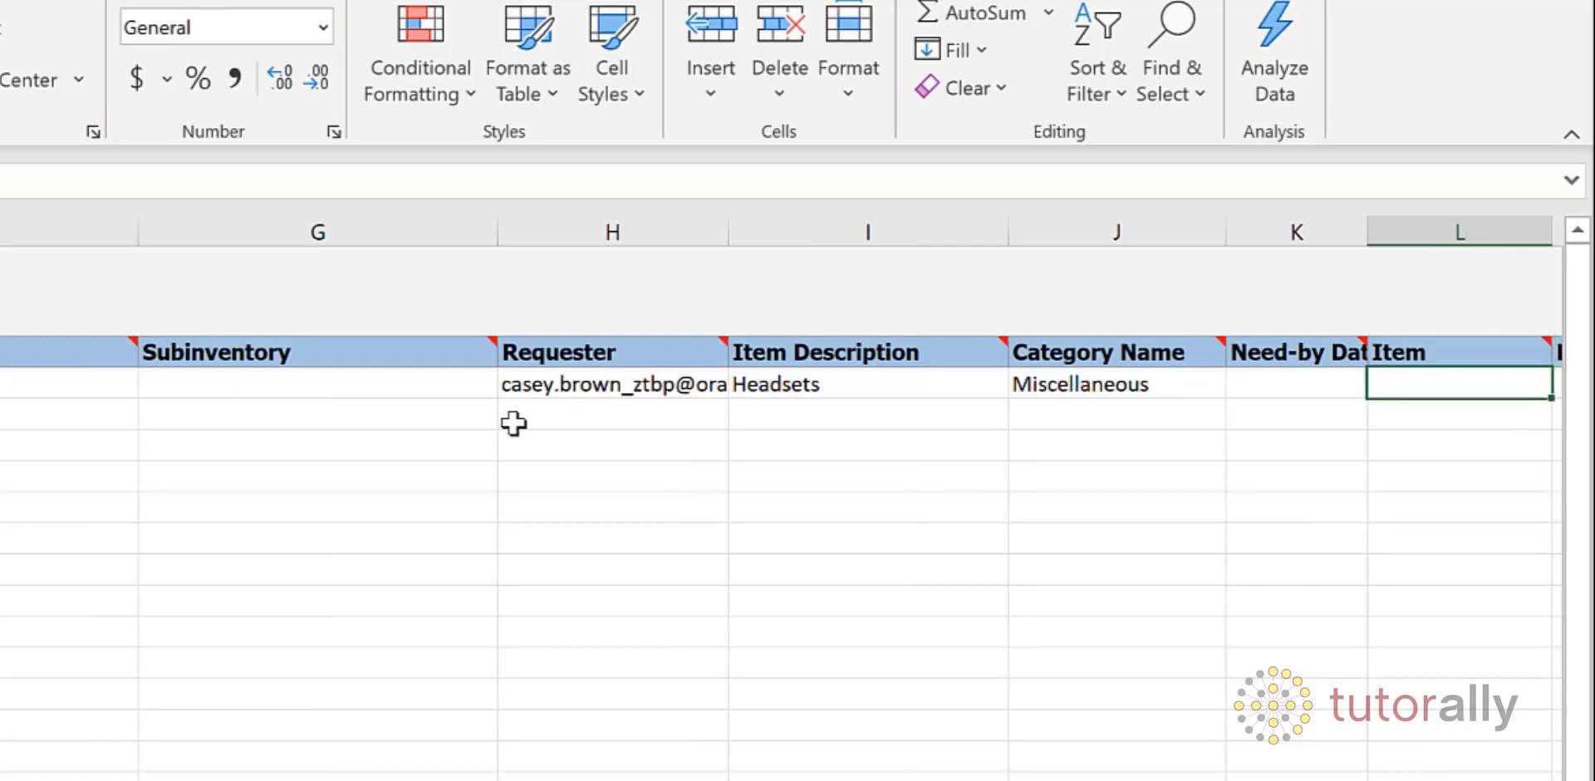
# Check the requisition line's UOM Code, Line Type, Quantity and Currency entries in row 5
pyautogui.hscroll(3, 513, 424)
pyautogui.click(684, 388)
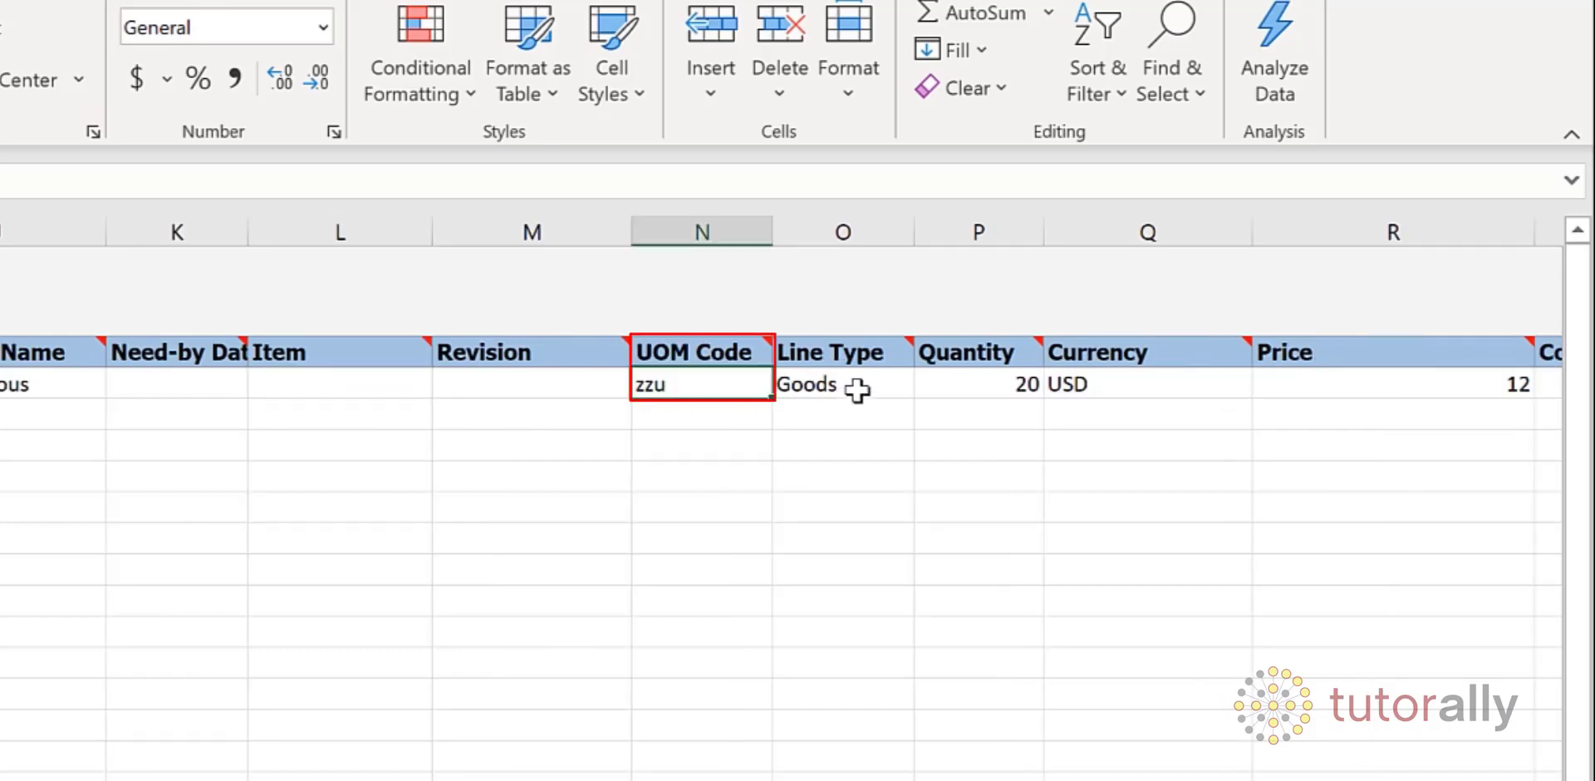
pyautogui.click(858, 390)
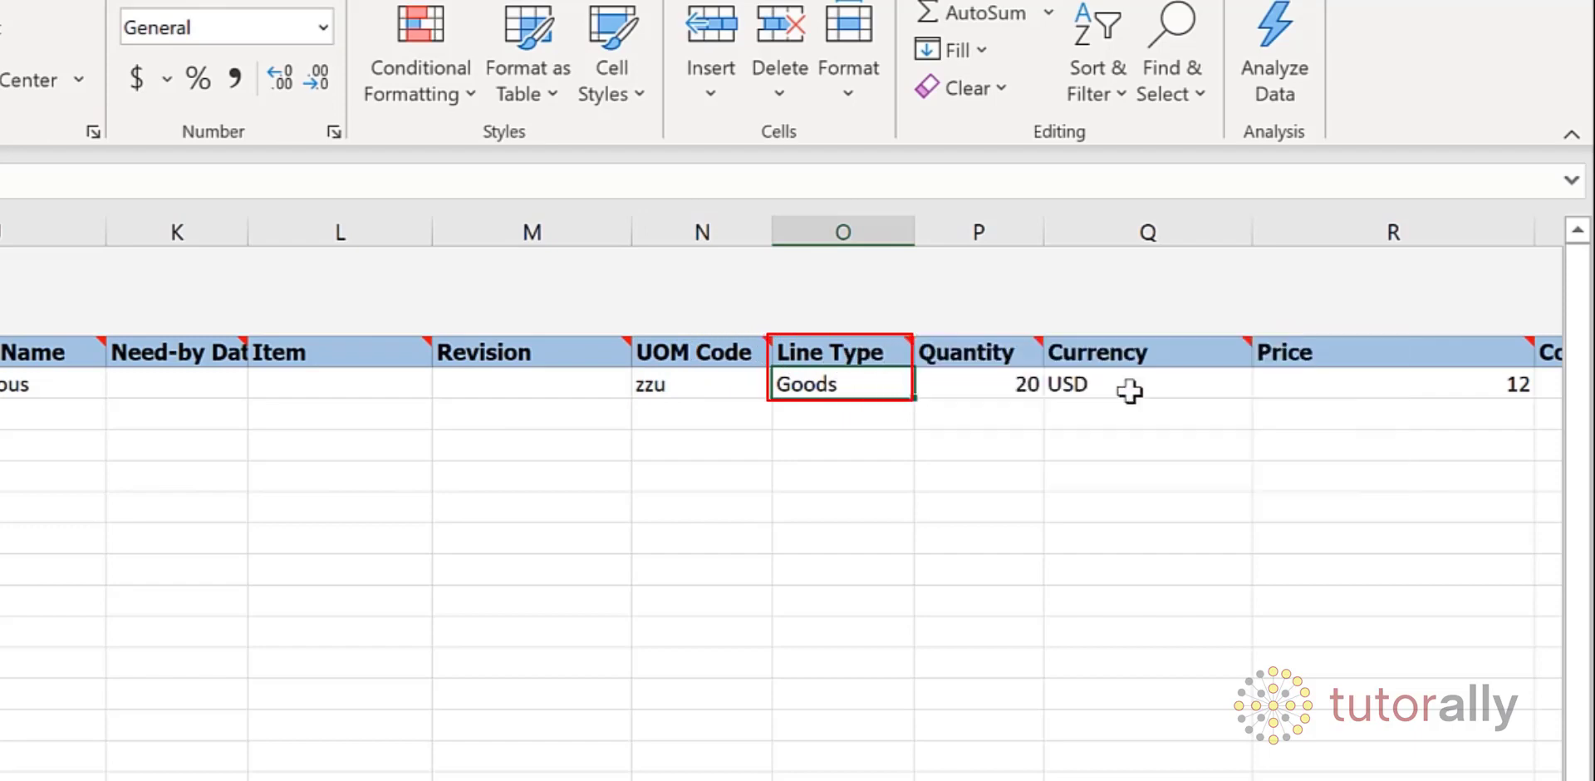
pyautogui.click(1014, 389)
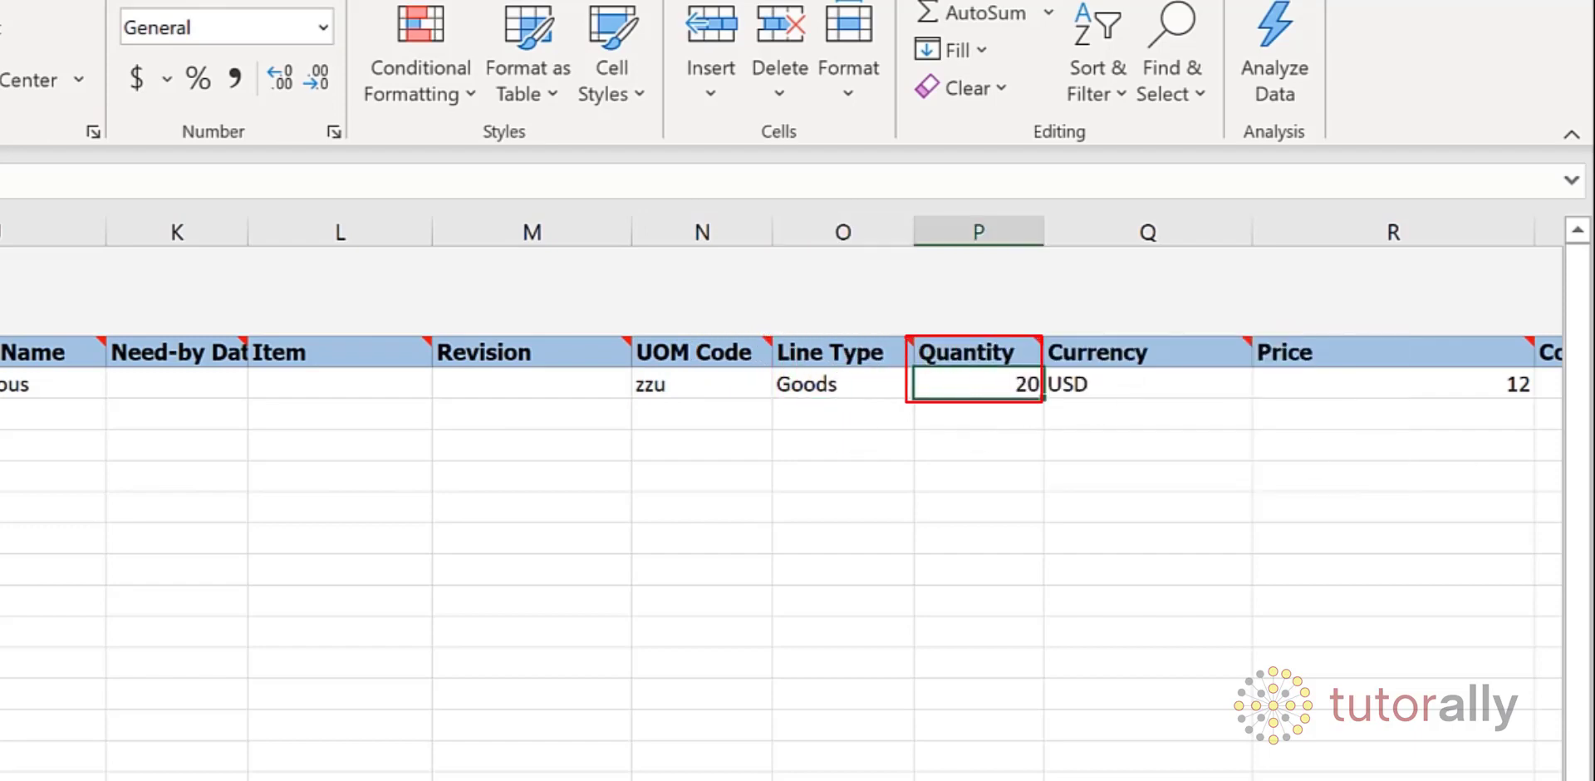
pyautogui.click(1146, 384)
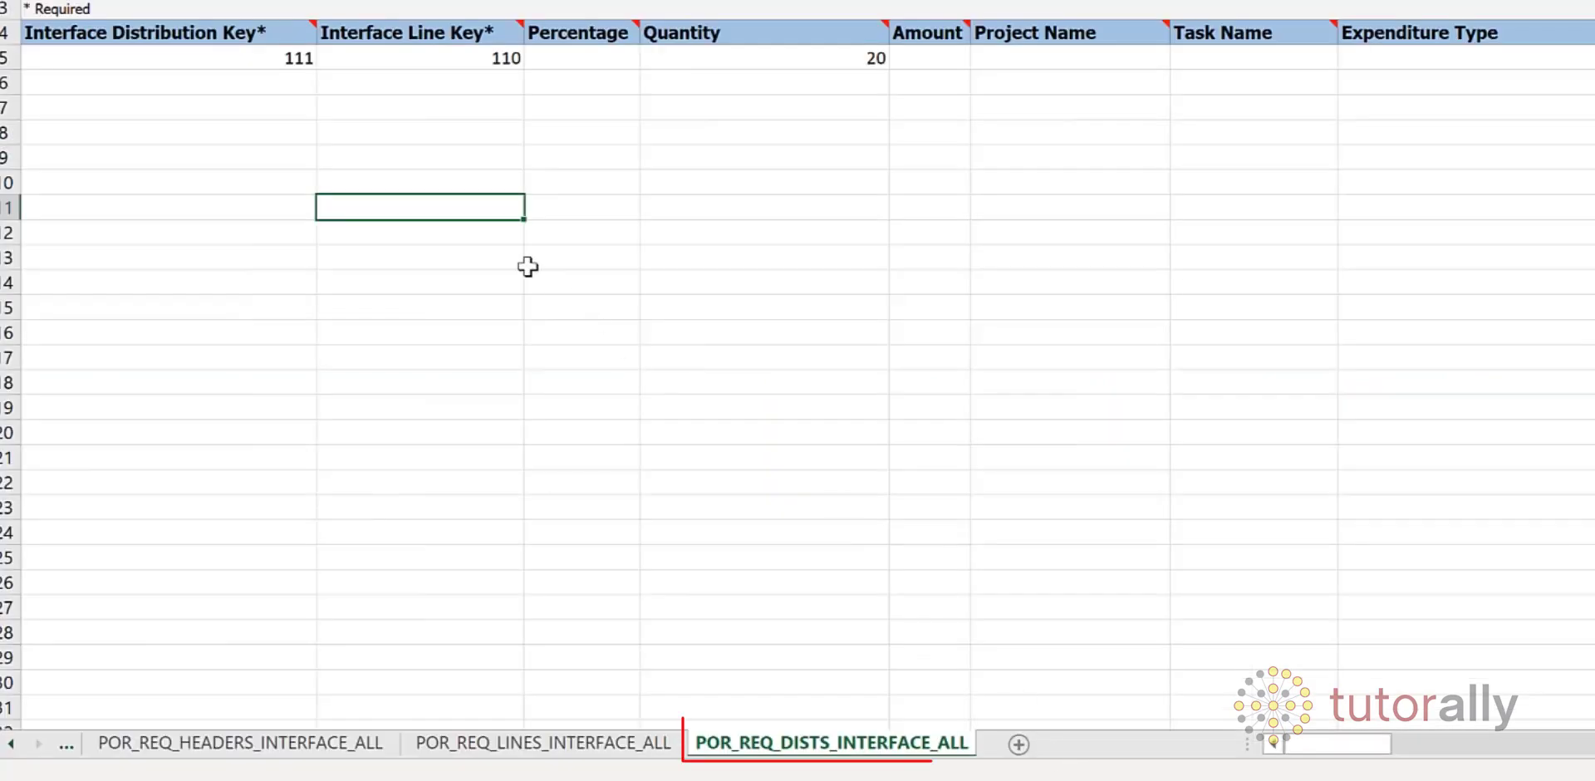
# On the POR_REQ_DISTS_INTERFACE_ALL sheet, check the Interface Distribution Key, Interface Line Key and Quantity entries in row 5
pyautogui.click(217, 52)
pyautogui.press('Tab')
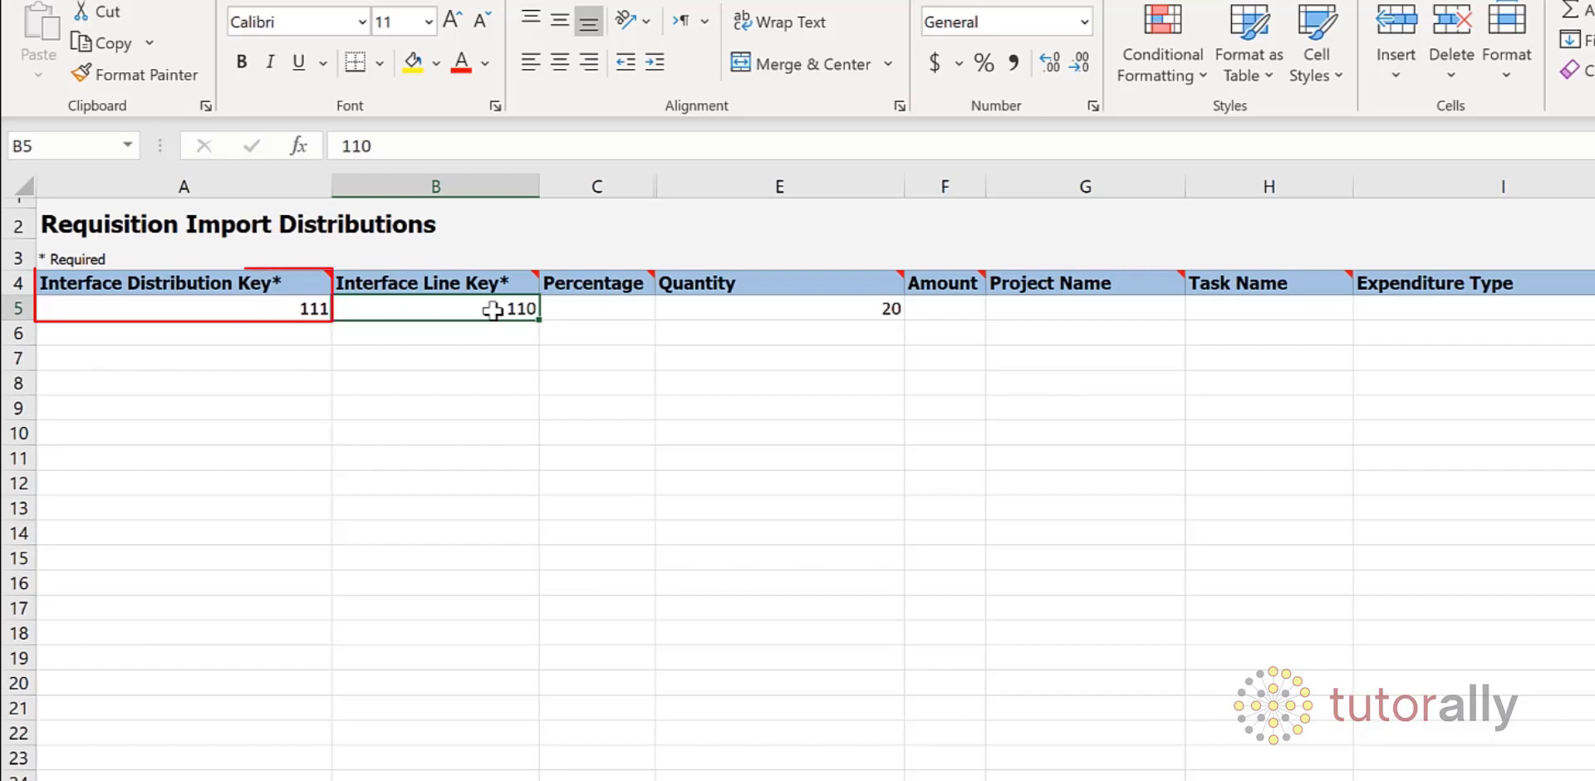
pyautogui.click(250, 313)
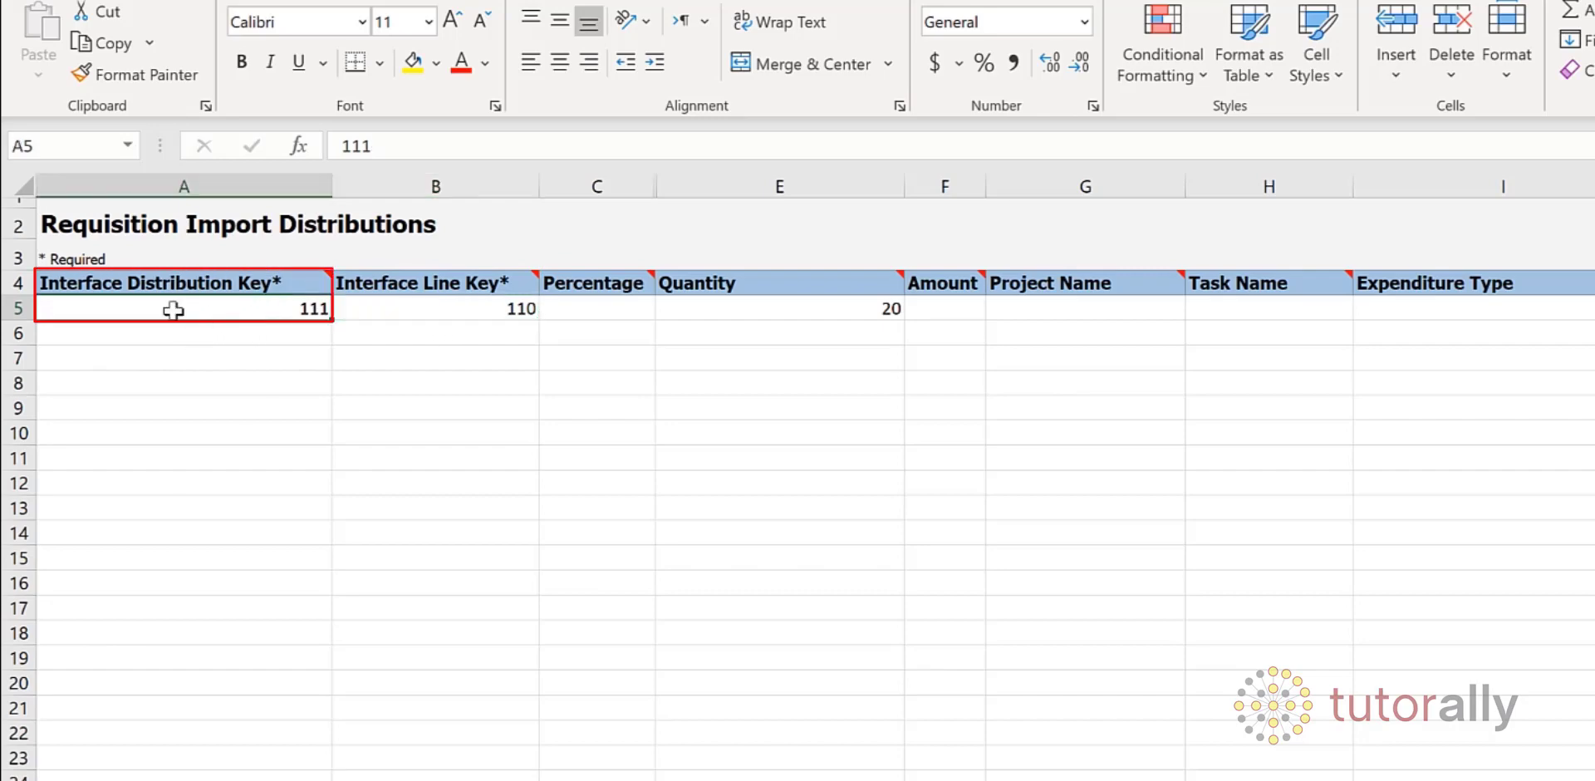
pyautogui.click(809, 308)
pyautogui.press('Tab')
pyautogui.press('Tab')
pyautogui.press('Tab')
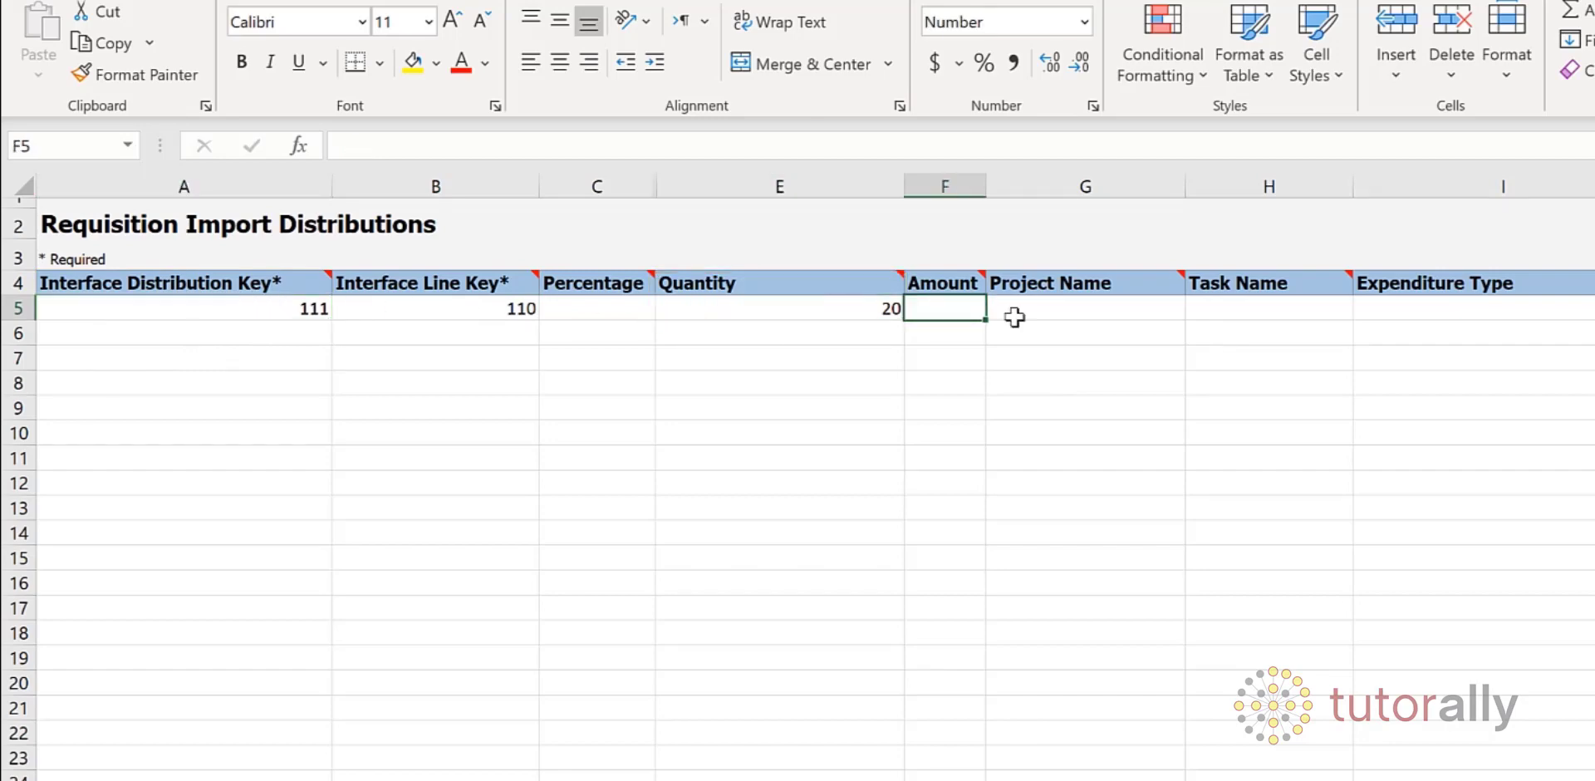
# Go through the distribution columns to the CHARGE_ACCOUNT_SEGMENT fields, examine their row 5 entries, and return to the start of the row
pyautogui.press('Tab')
pyautogui.press('Tab')
pyautogui.press('Tab')
pyautogui.press('Tab')
pyautogui.press('Tab')
pyautogui.press('Tab')
pyautogui.press('Tab')
pyautogui.press('Tab')
pyautogui.press('Tab')
pyautogui.press('Tab')
pyautogui.press('Tab')
pyautogui.press('Tab')
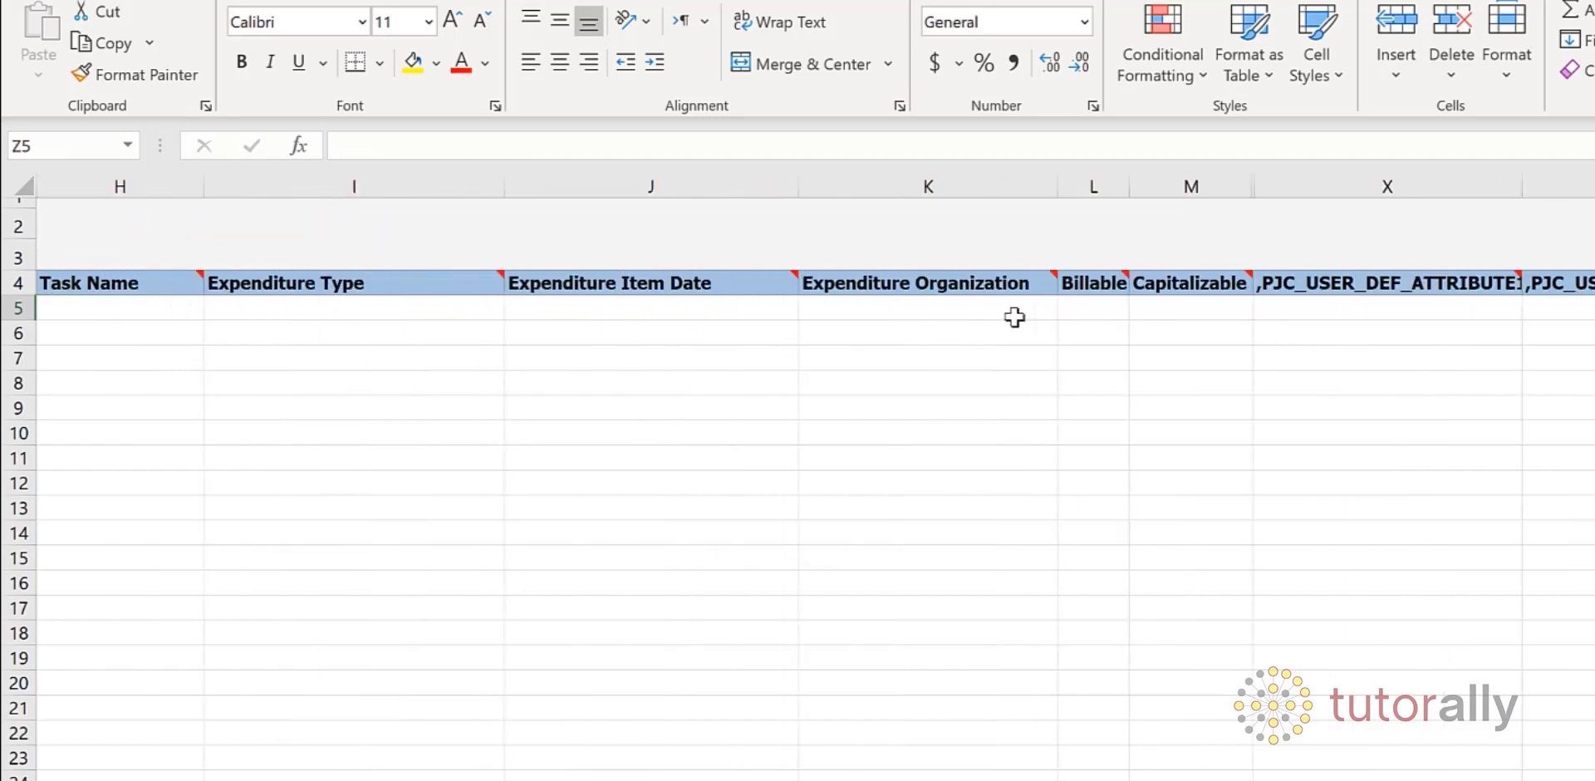
pyautogui.press('Tab')
pyautogui.press('Tab')
pyautogui.press('Tab')
pyautogui.press('Tab')
pyautogui.press('Tab')
pyautogui.press('Tab')
pyautogui.press('Tab')
pyautogui.press('Tab')
pyautogui.press('Tab')
pyautogui.press('Tab')
pyautogui.press('Tab')
pyautogui.press('Tab')
pyautogui.press('Tab')
pyautogui.press('Tab')
pyautogui.press('Tab')
pyautogui.press('Tab')
pyautogui.press('Tab')
pyautogui.press('Tab')
pyautogui.press('Tab')
pyautogui.press('Tab')
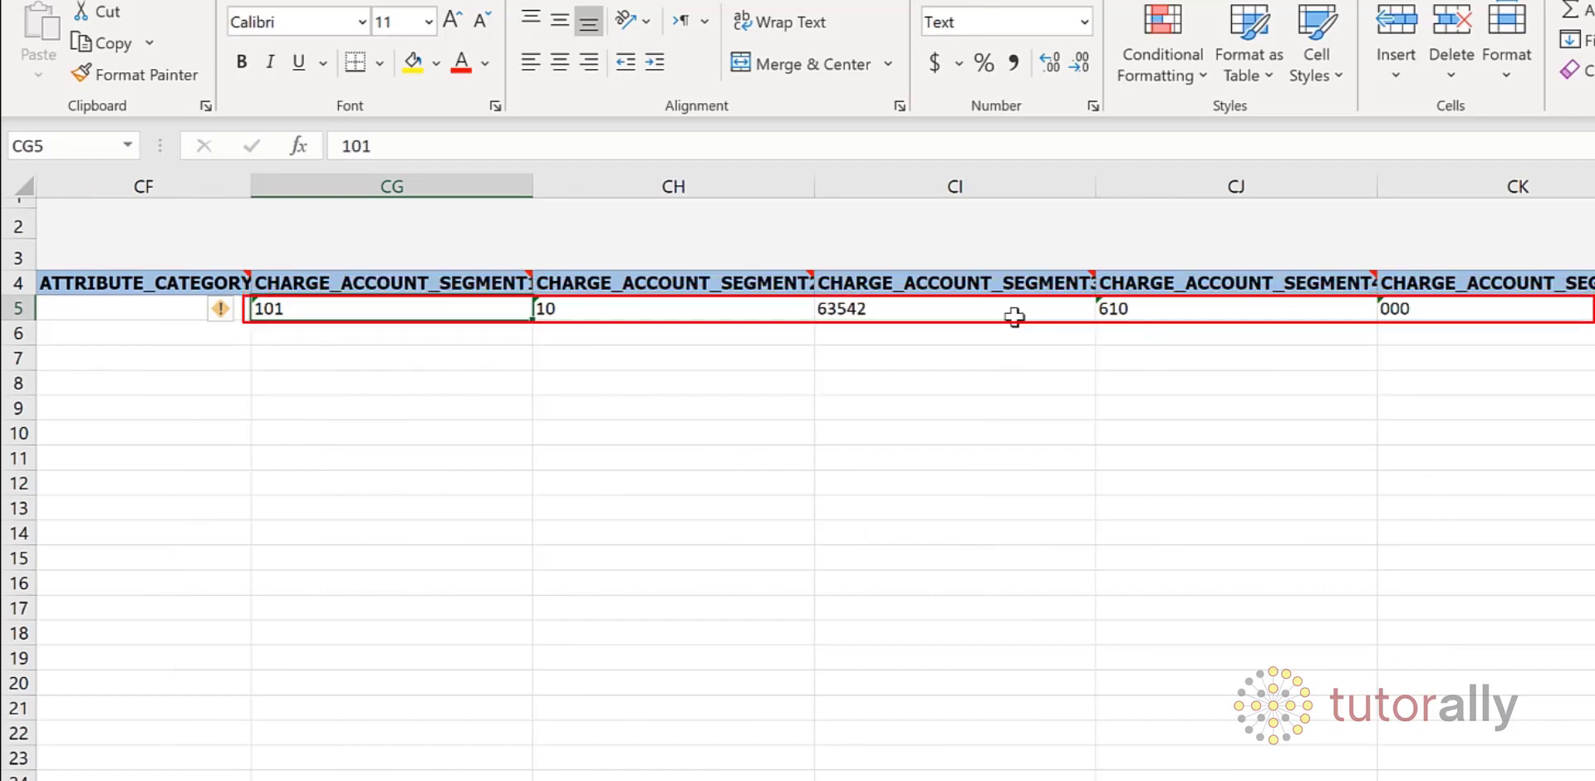
pyautogui.press('Home')
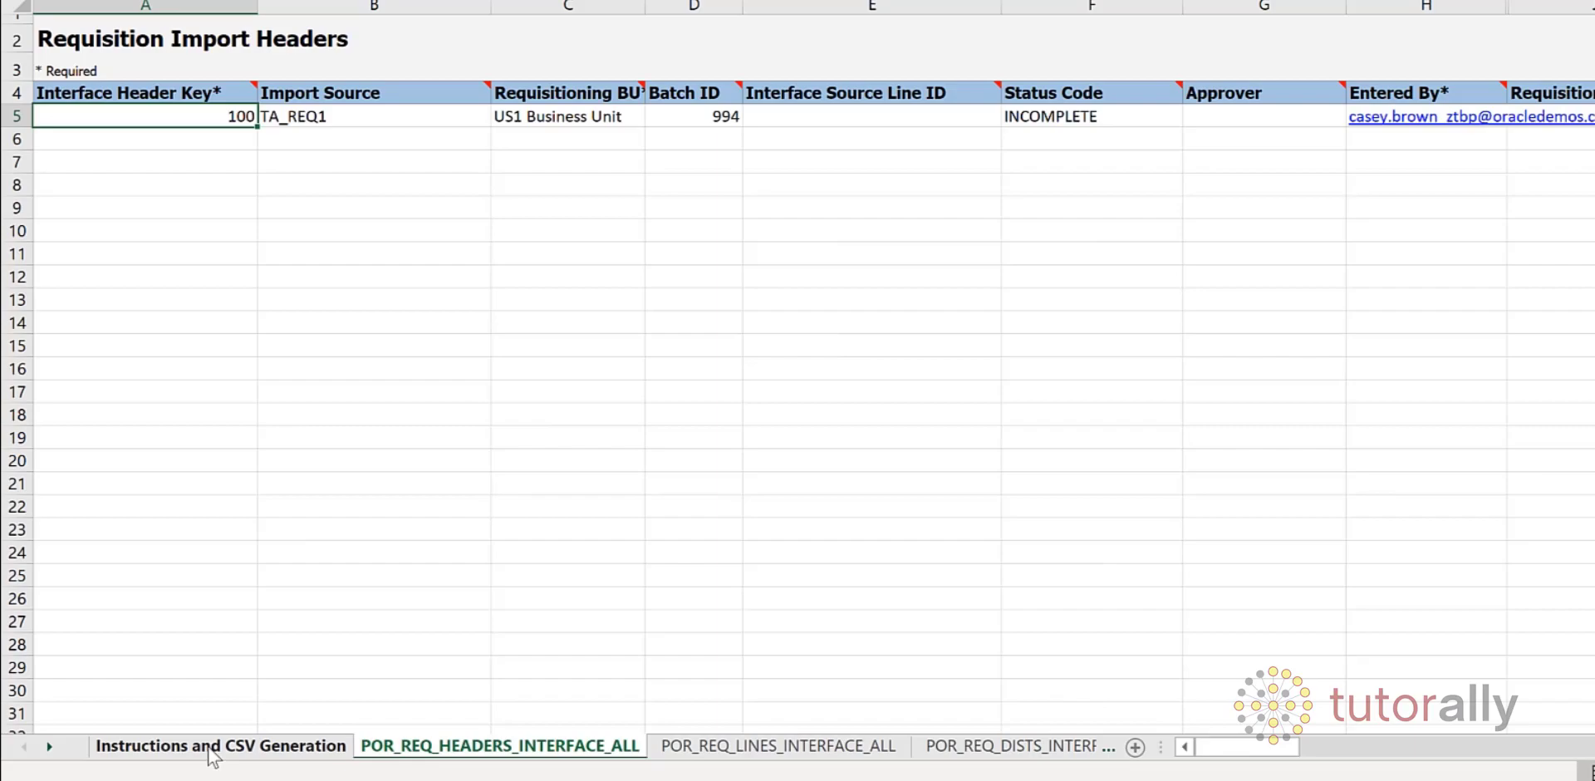
# From the Instructions and CSV Generation sheet, generate the CSV file and save PorImportRequisitions.zip in the Upload folder
pyautogui.click(212, 748)
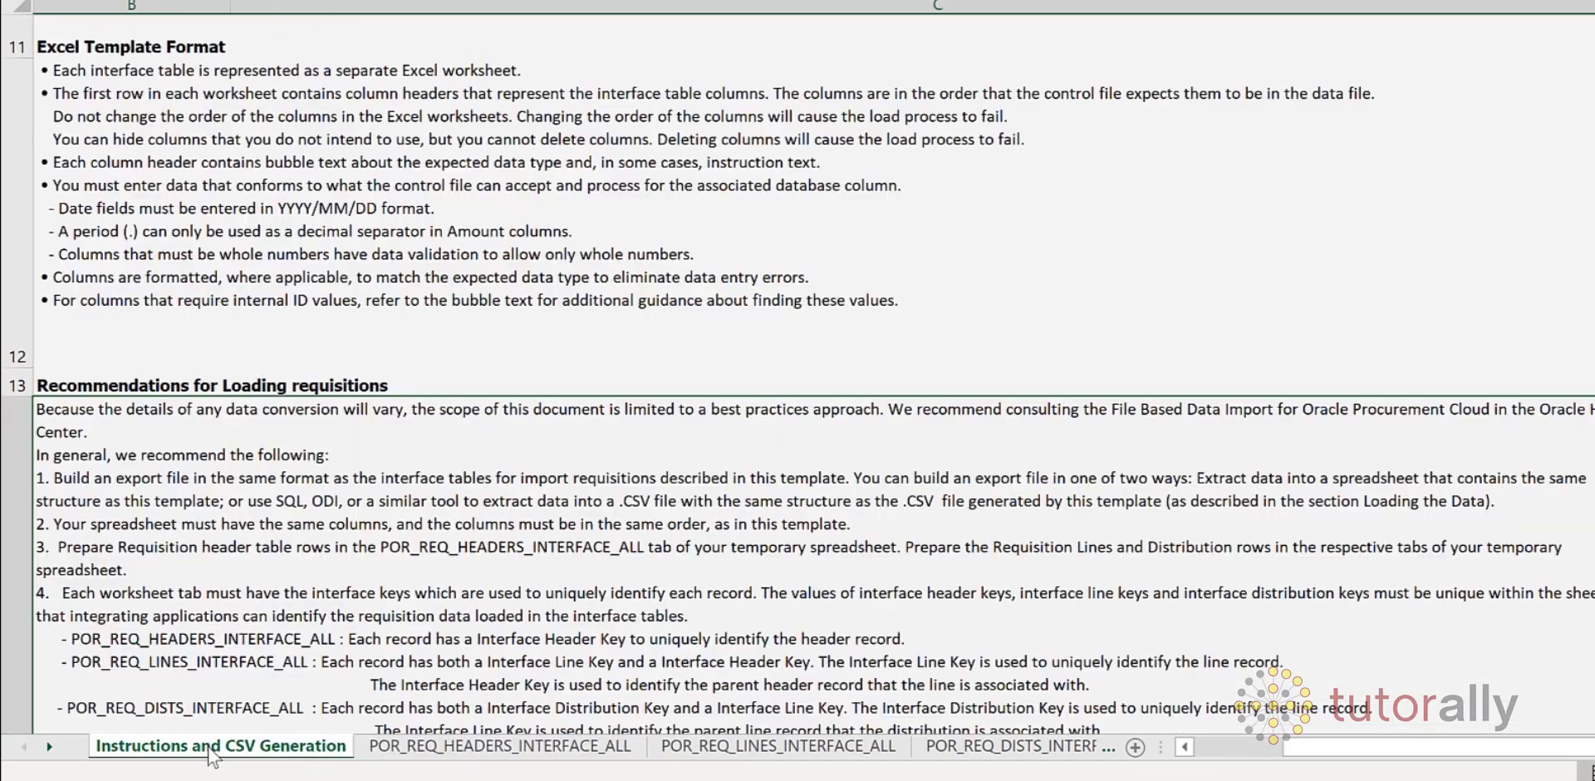
pyautogui.click(235, 115)
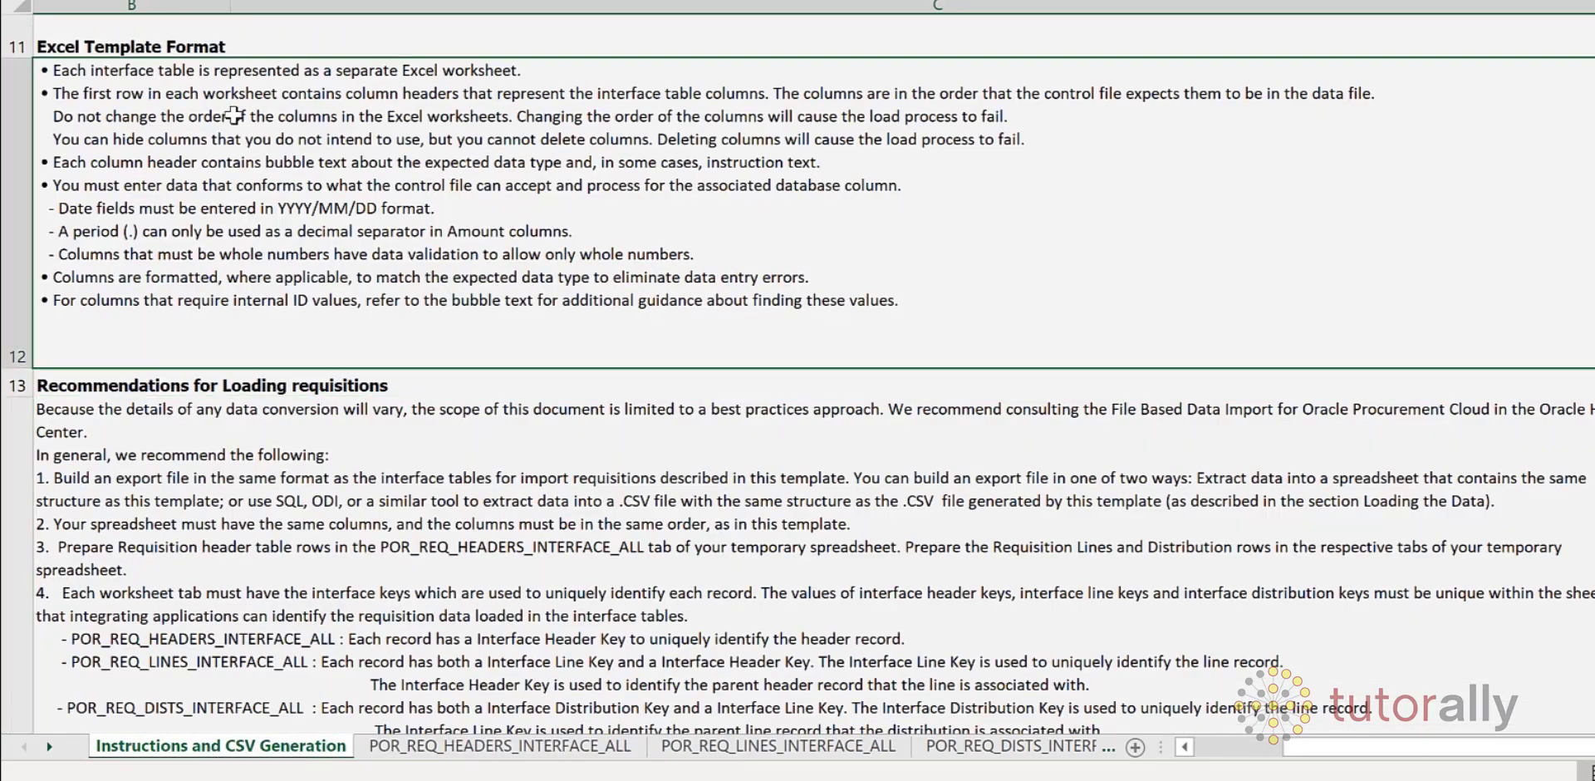
pyautogui.scroll(4, 235, 115)
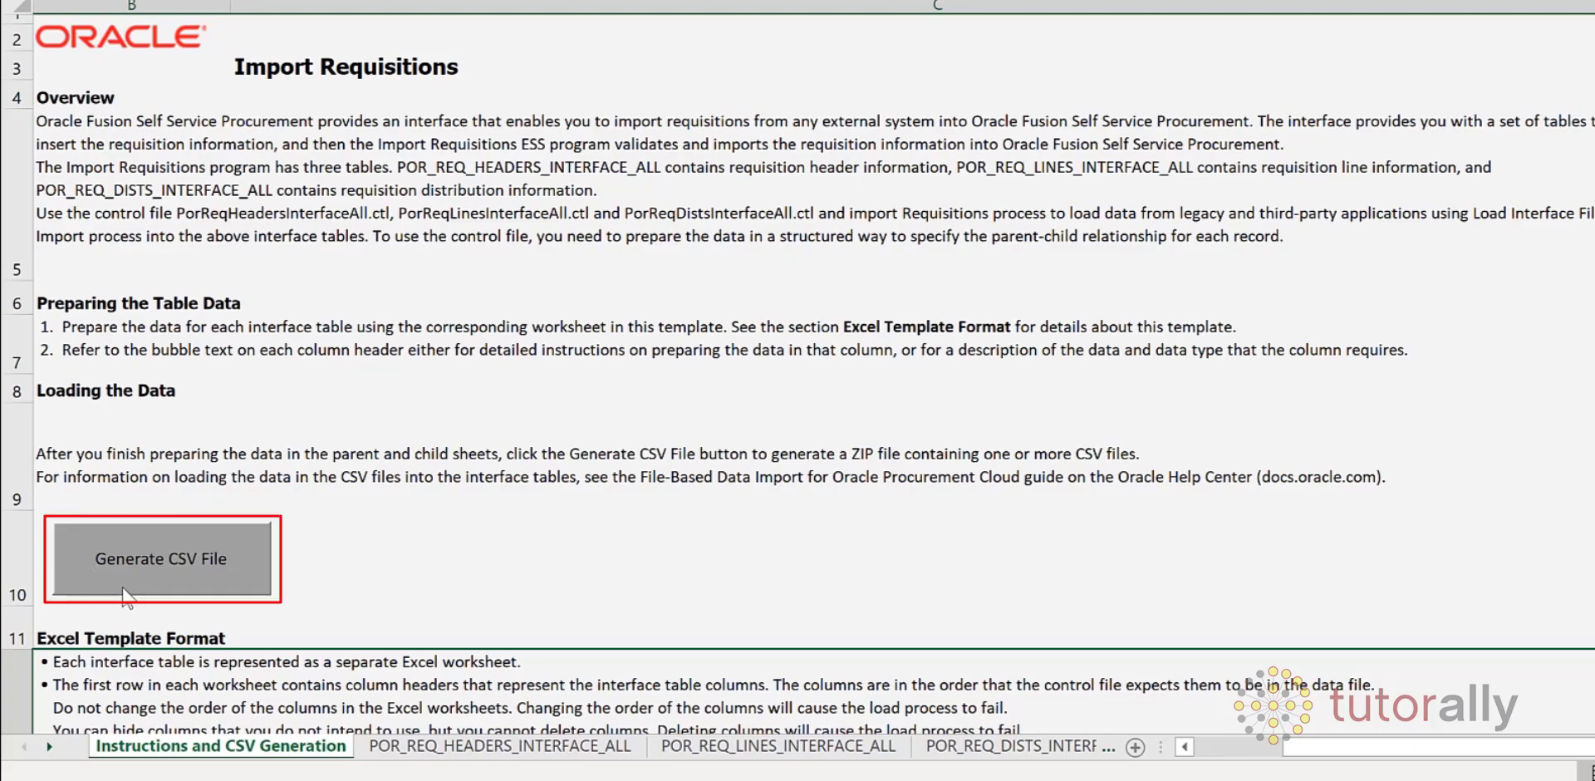
pyautogui.click(148, 551)
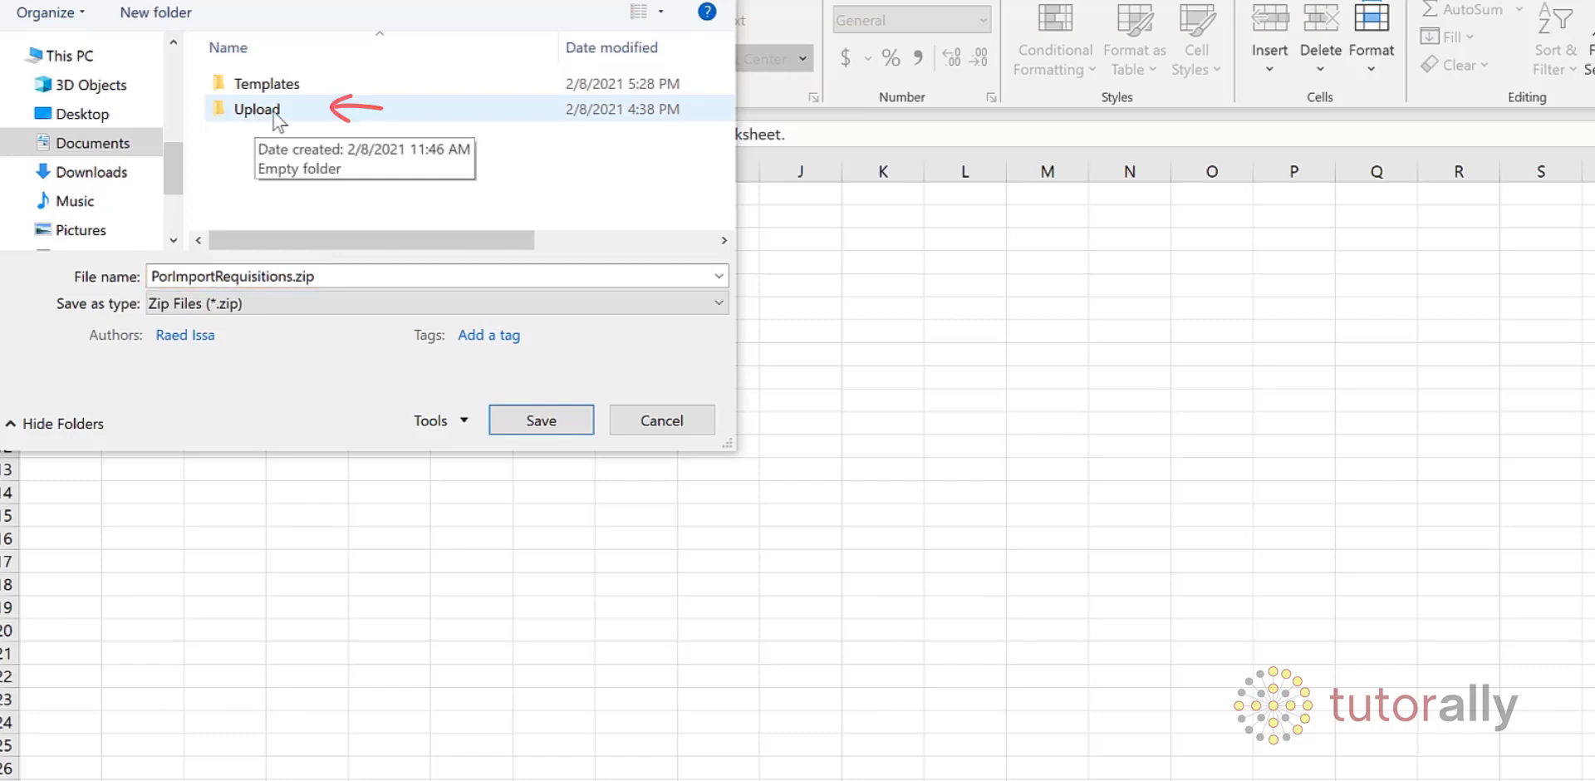
pyautogui.doubleClick(258, 115)
pyautogui.click(545, 421)
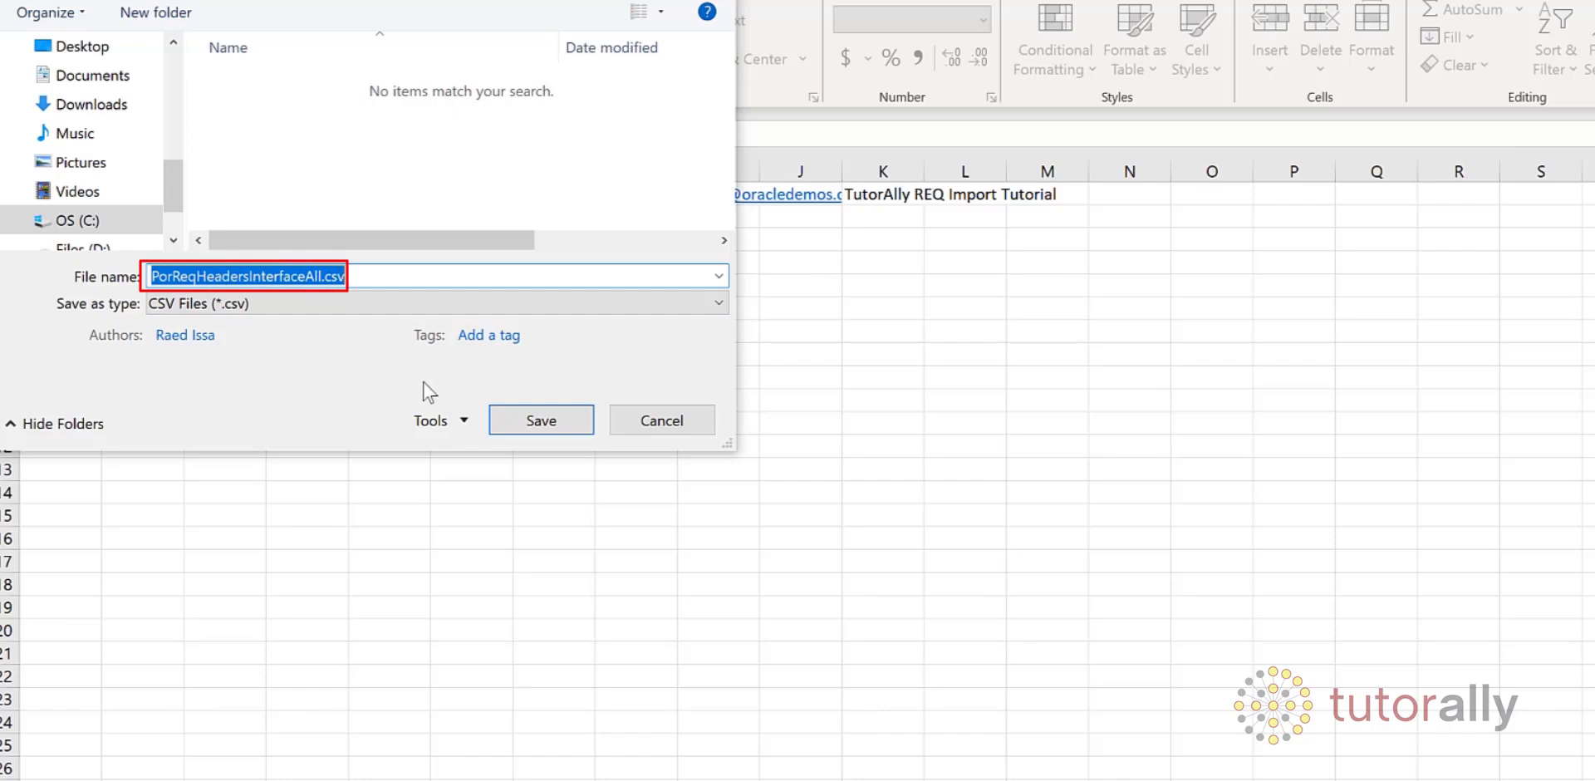
# Save PorReqHeadersInterfaceAll.csv, PorReqLinesInterfaceAll.csv and PorReqDistsInterfaceAll.csv under their suggested names in the Upload folder and dismiss the closing message
pyautogui.click(524, 428)
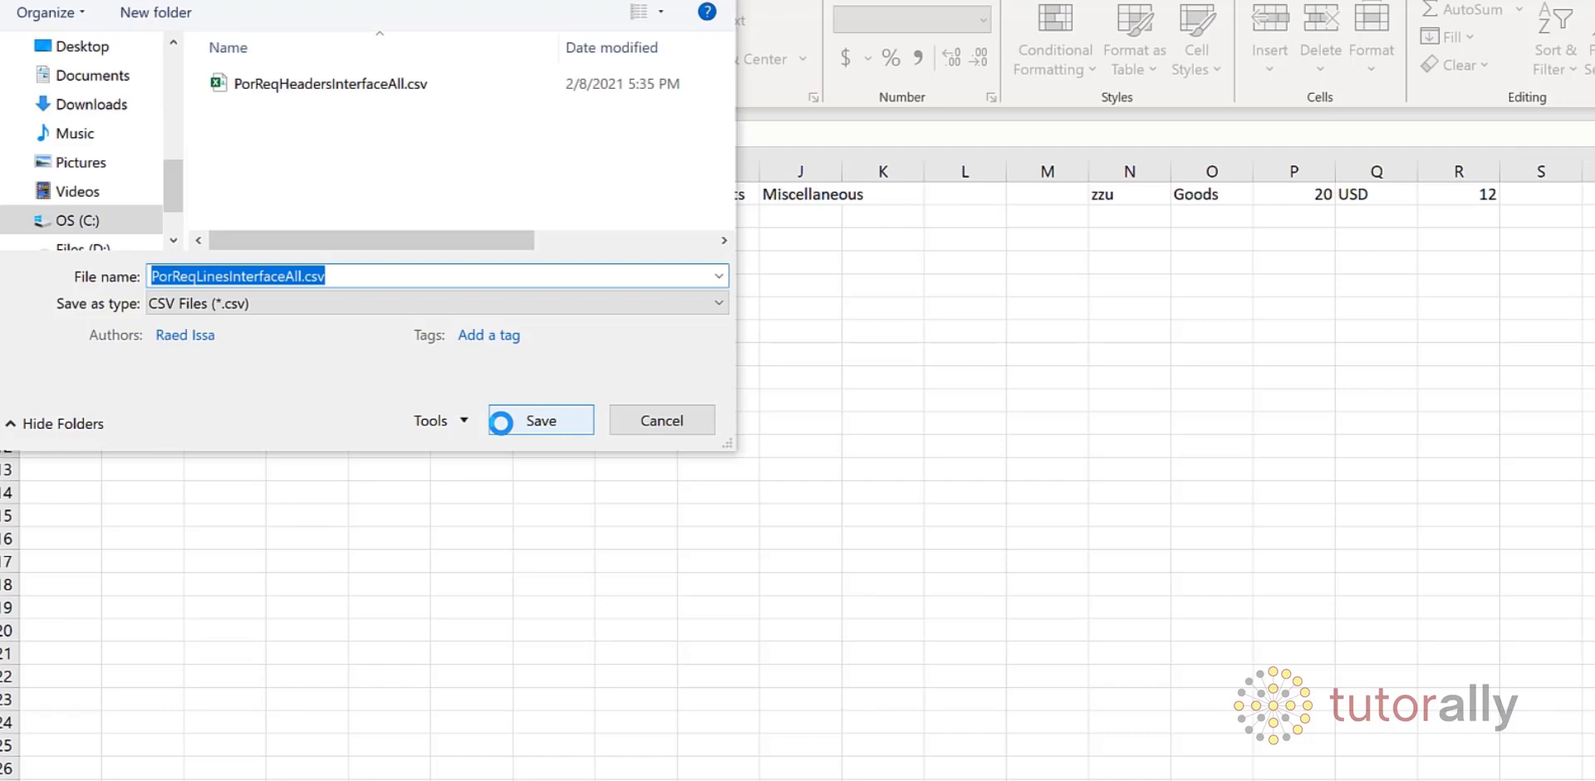
pyautogui.click(214, 277)
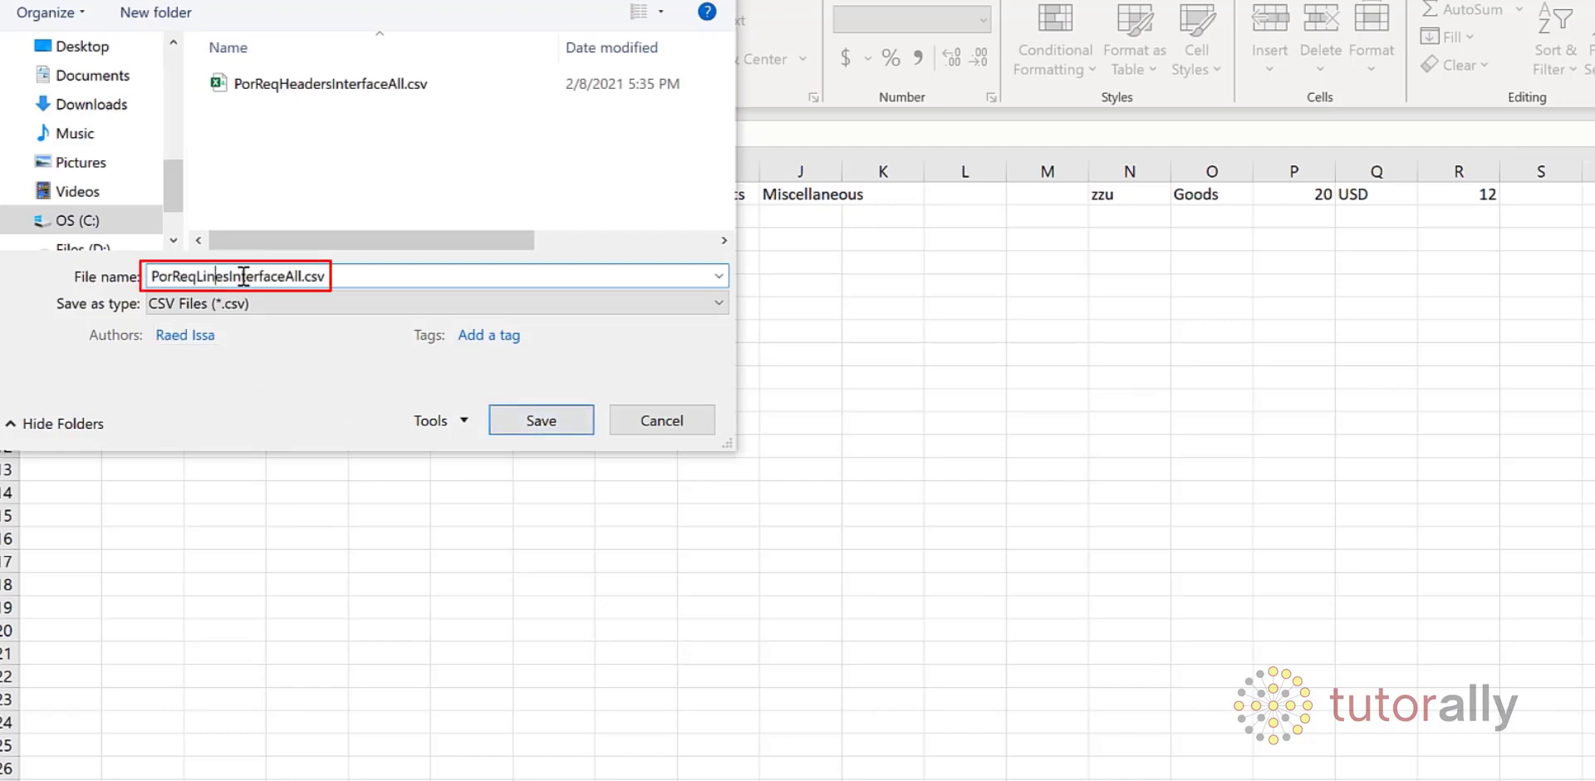
pyautogui.click(541, 420)
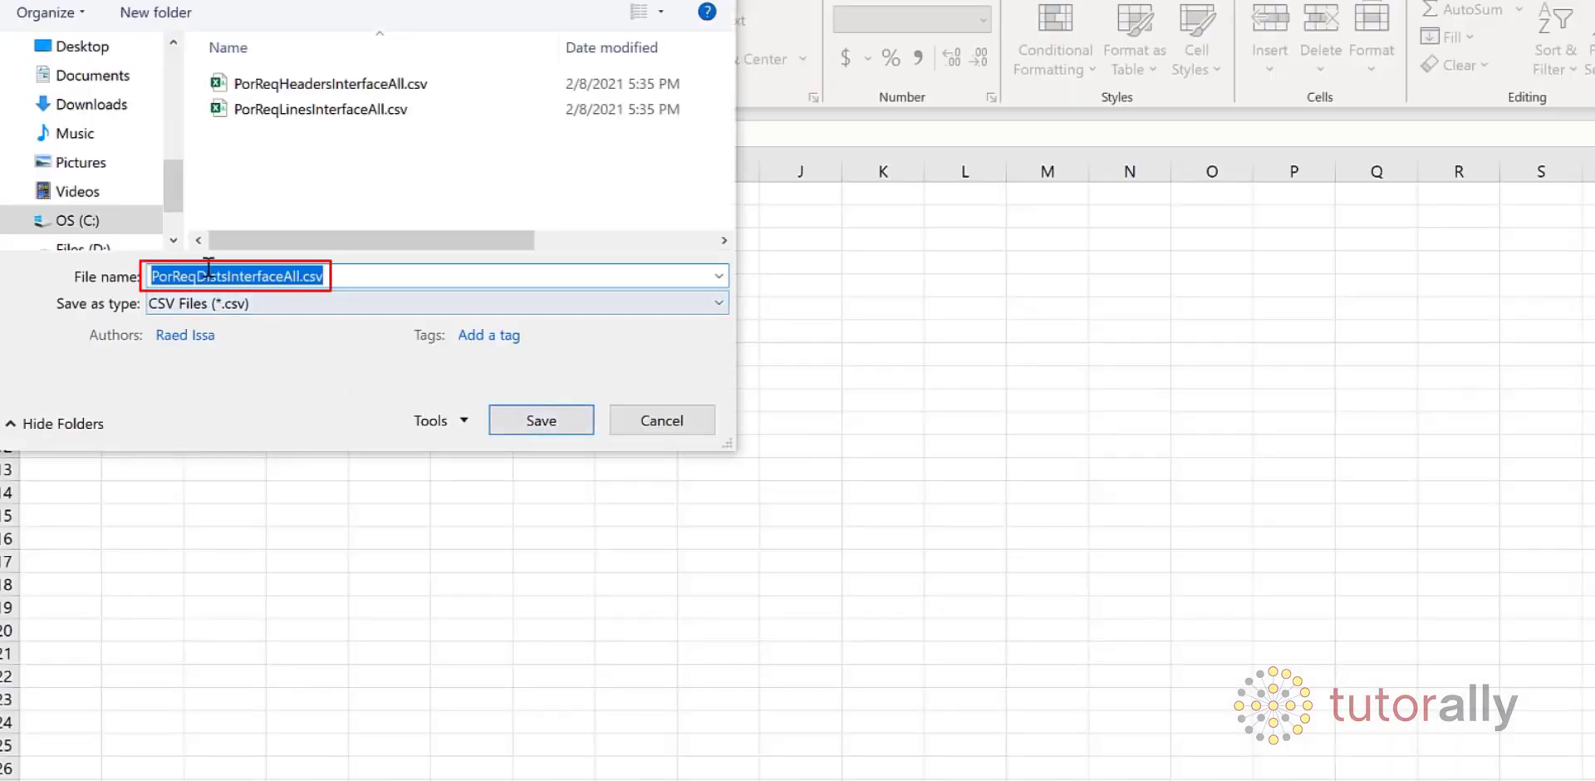
pyautogui.click(268, 276)
pyautogui.click(306, 276)
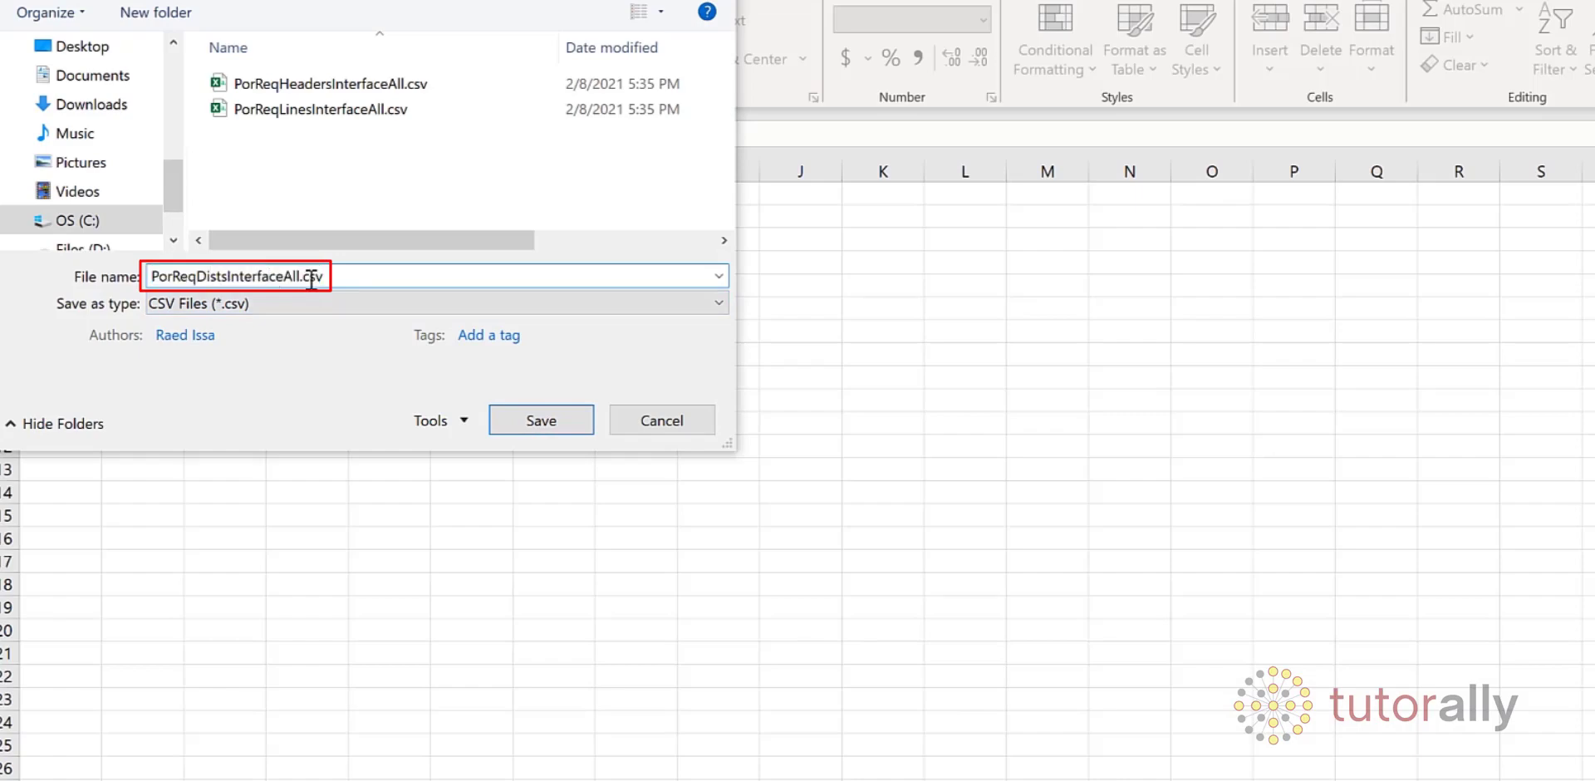
pyautogui.click(540, 419)
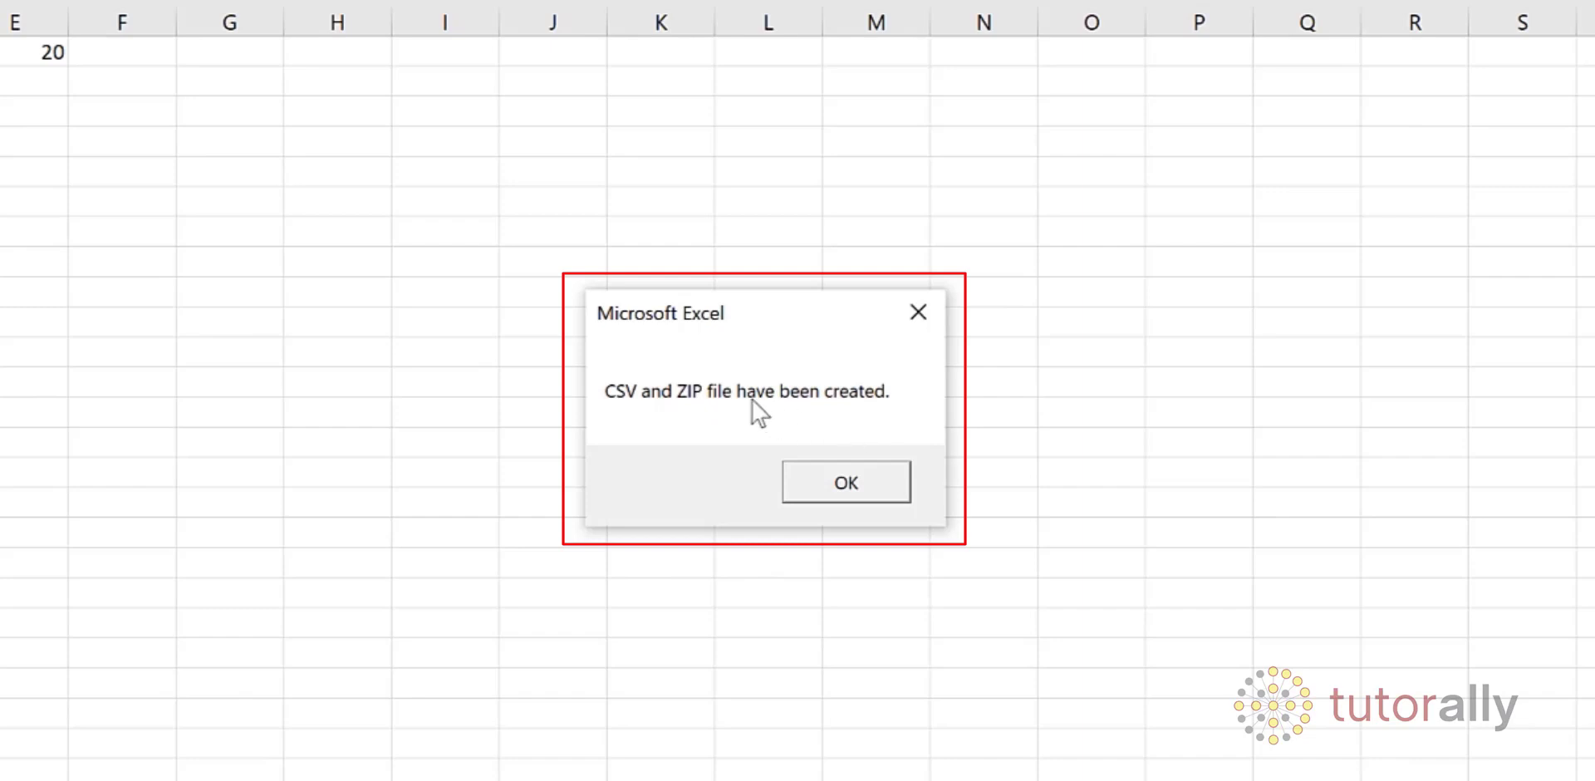
pyautogui.click(844, 494)
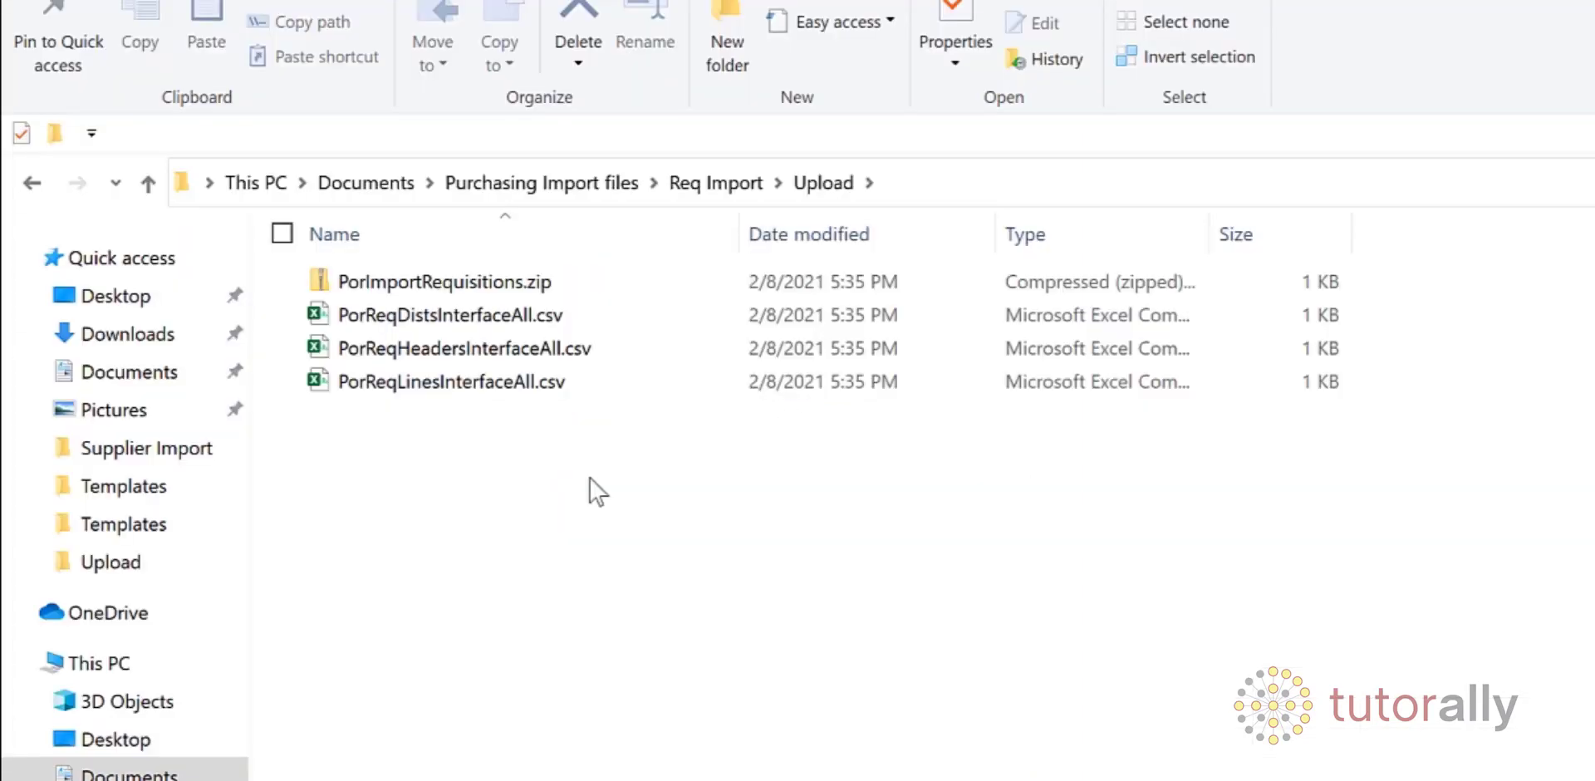
# Locate PorImportRequisitions.zip in the Upload folder, switch to Oracle Fusion and open the Scheduled Processes work area
pyautogui.click(475, 282)
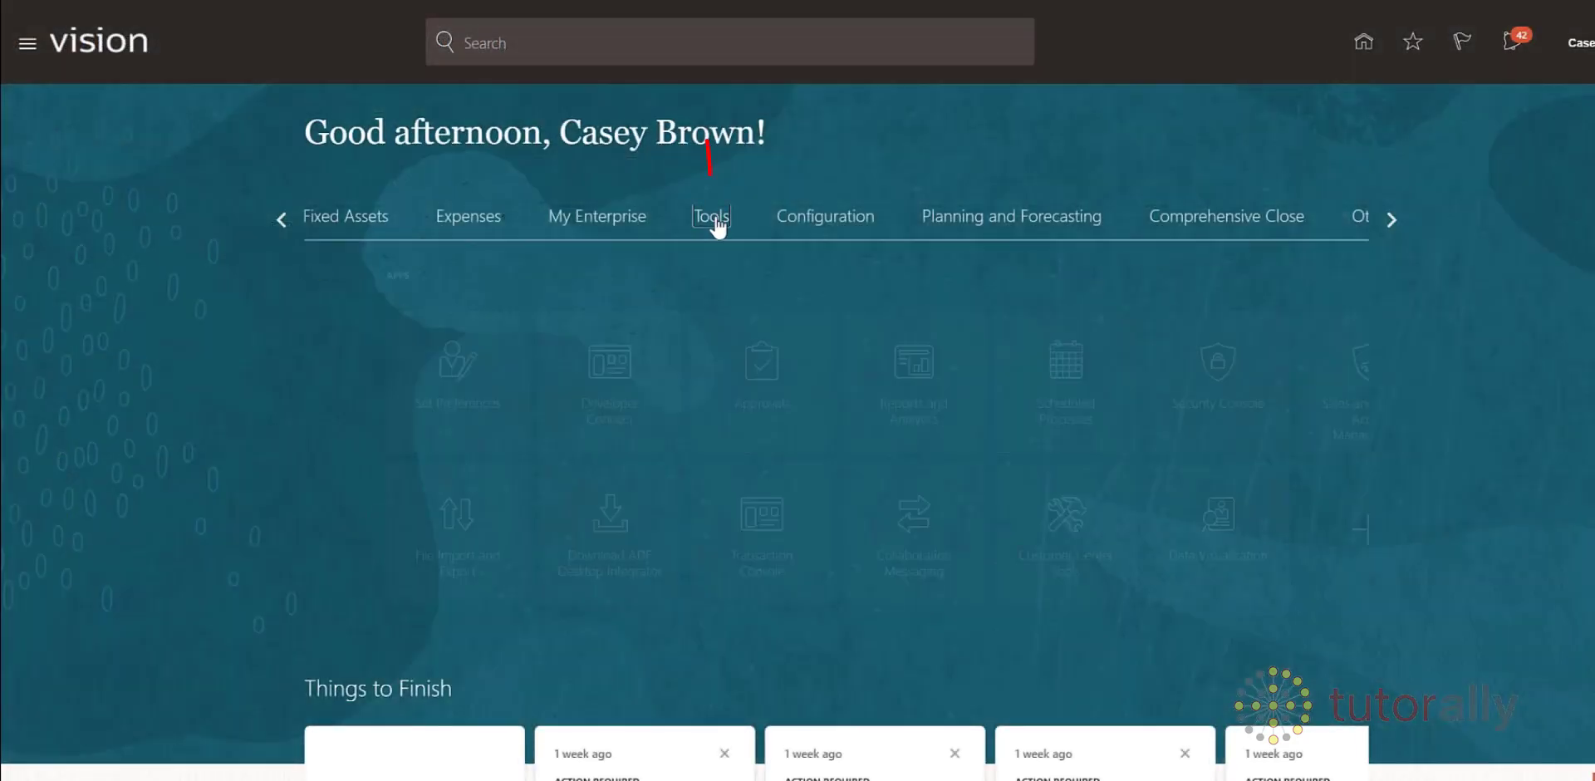
pyautogui.click(720, 222)
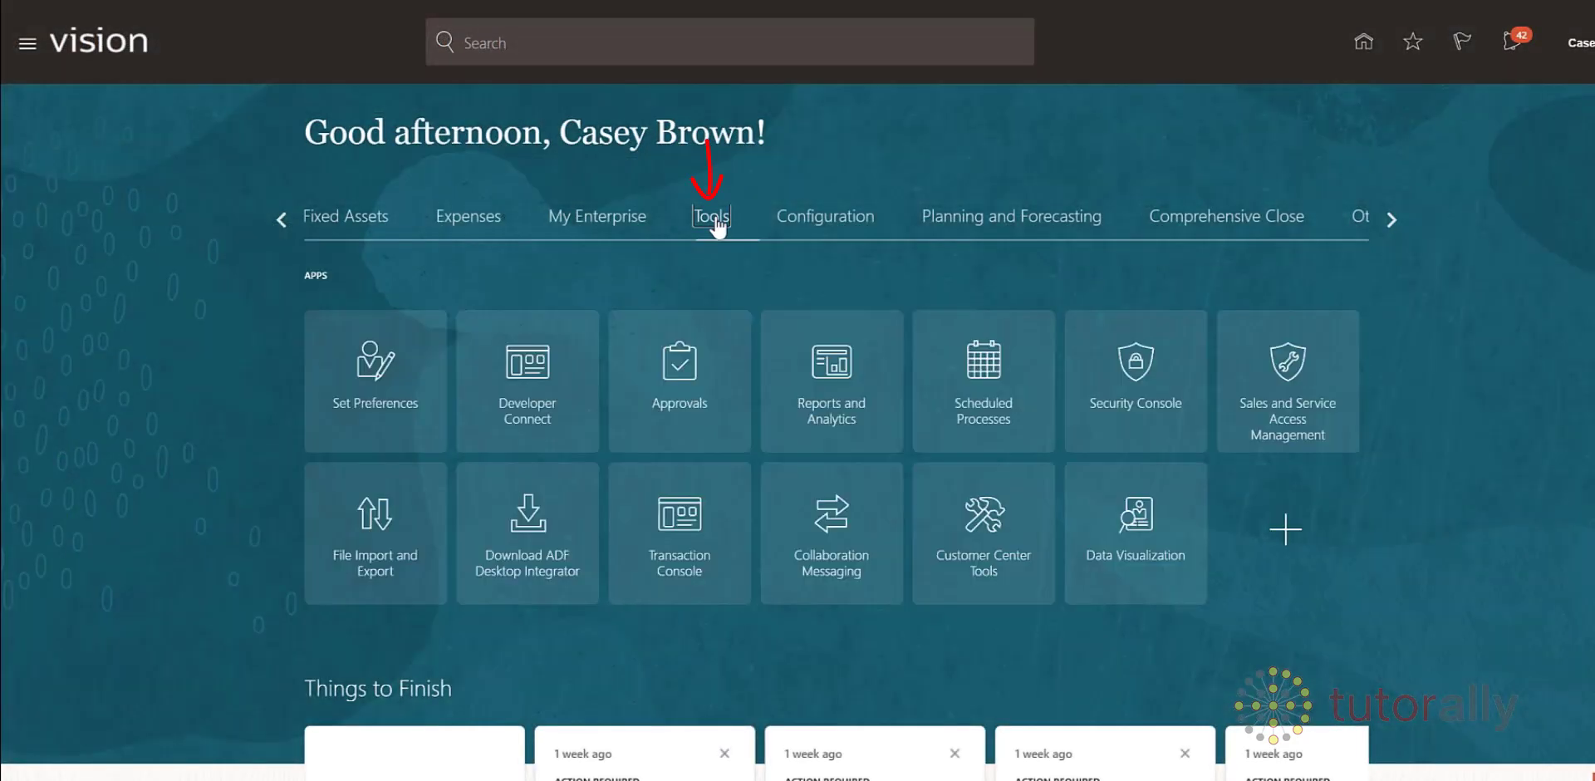
pyautogui.click(989, 374)
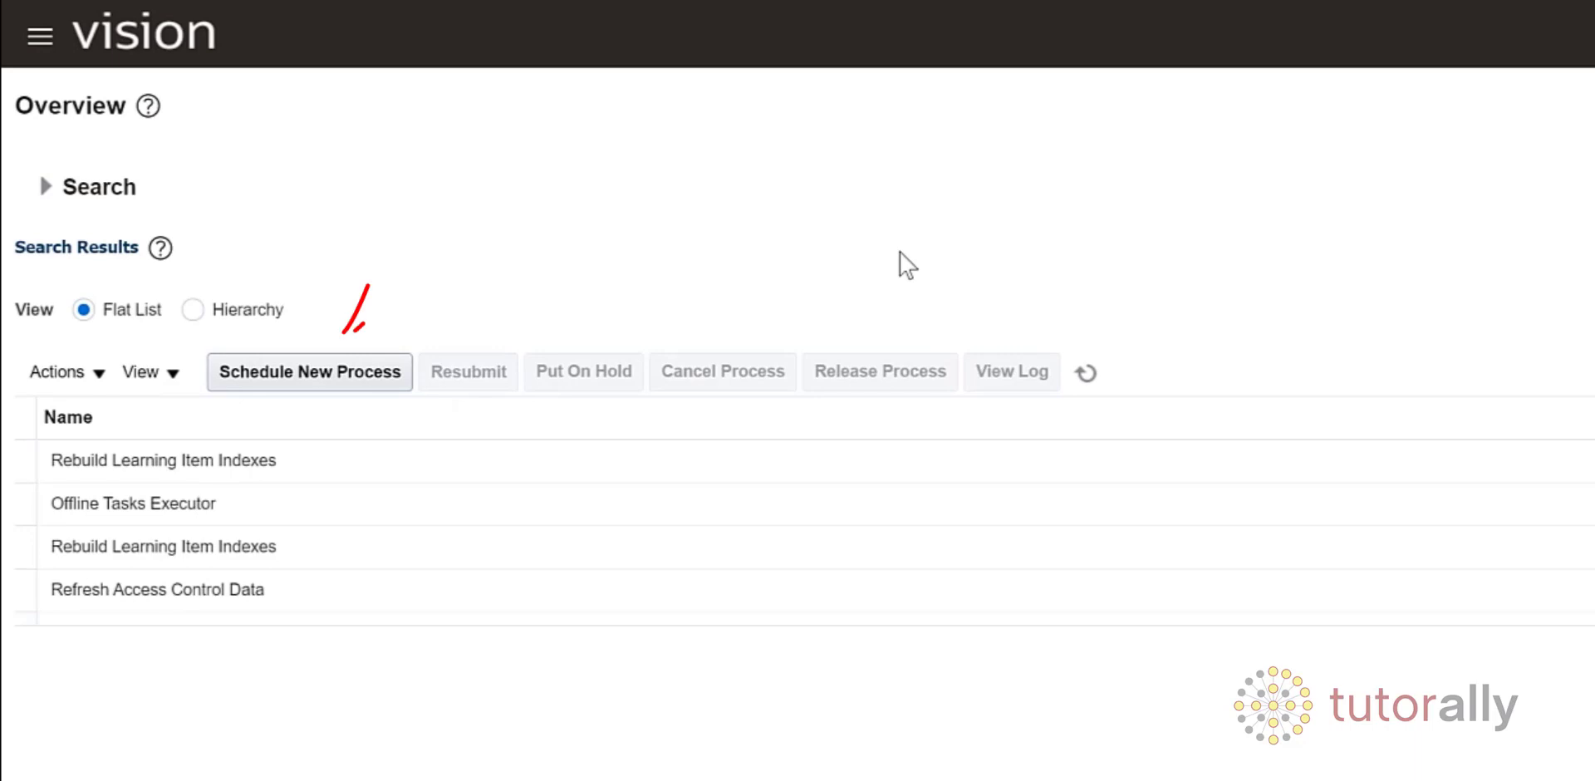
# Schedule a new job process named Load Interface File for Import and open its process details
pyautogui.click(249, 374)
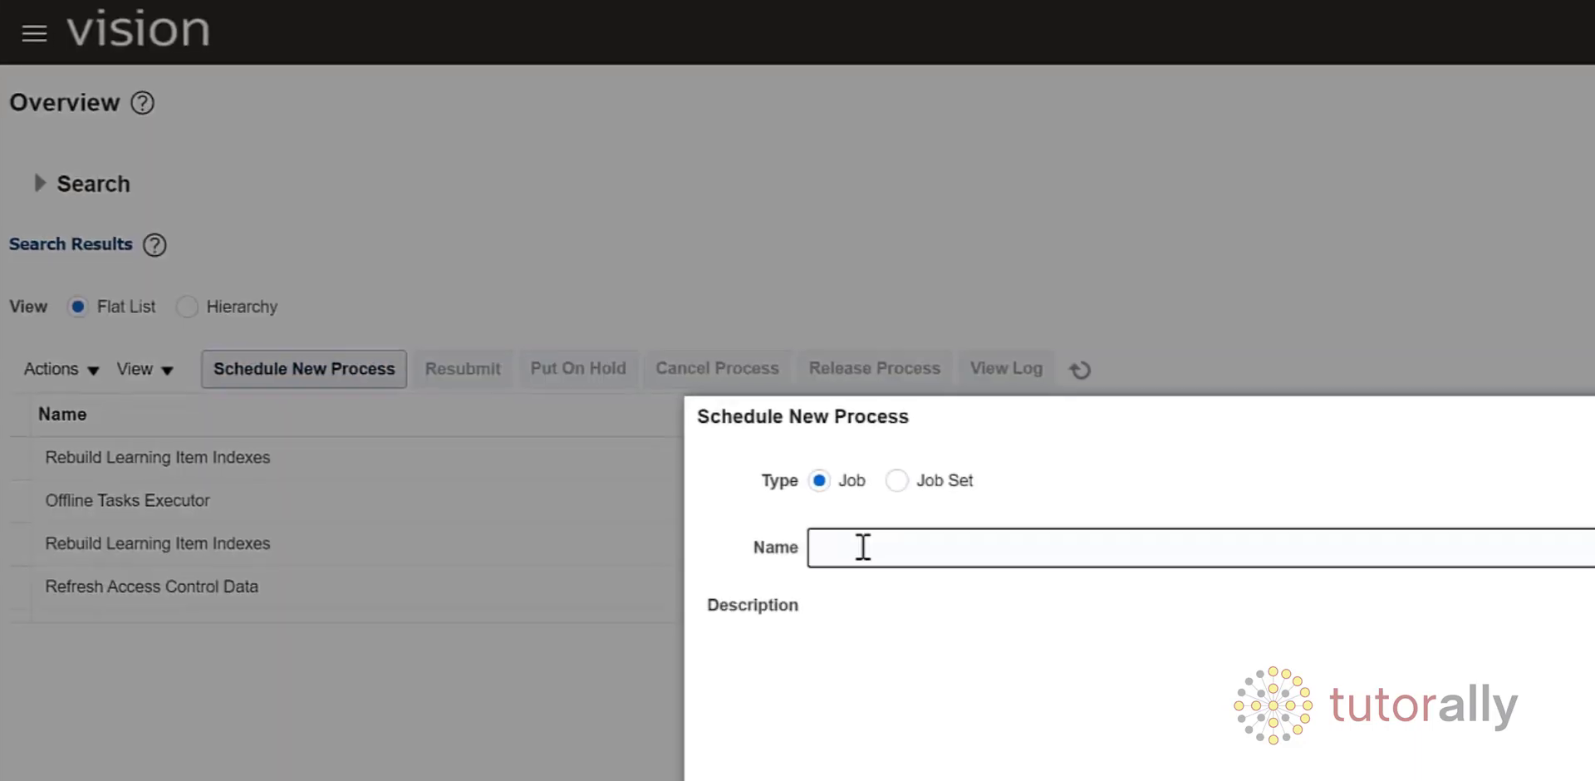
pyautogui.write('load interface file for import')
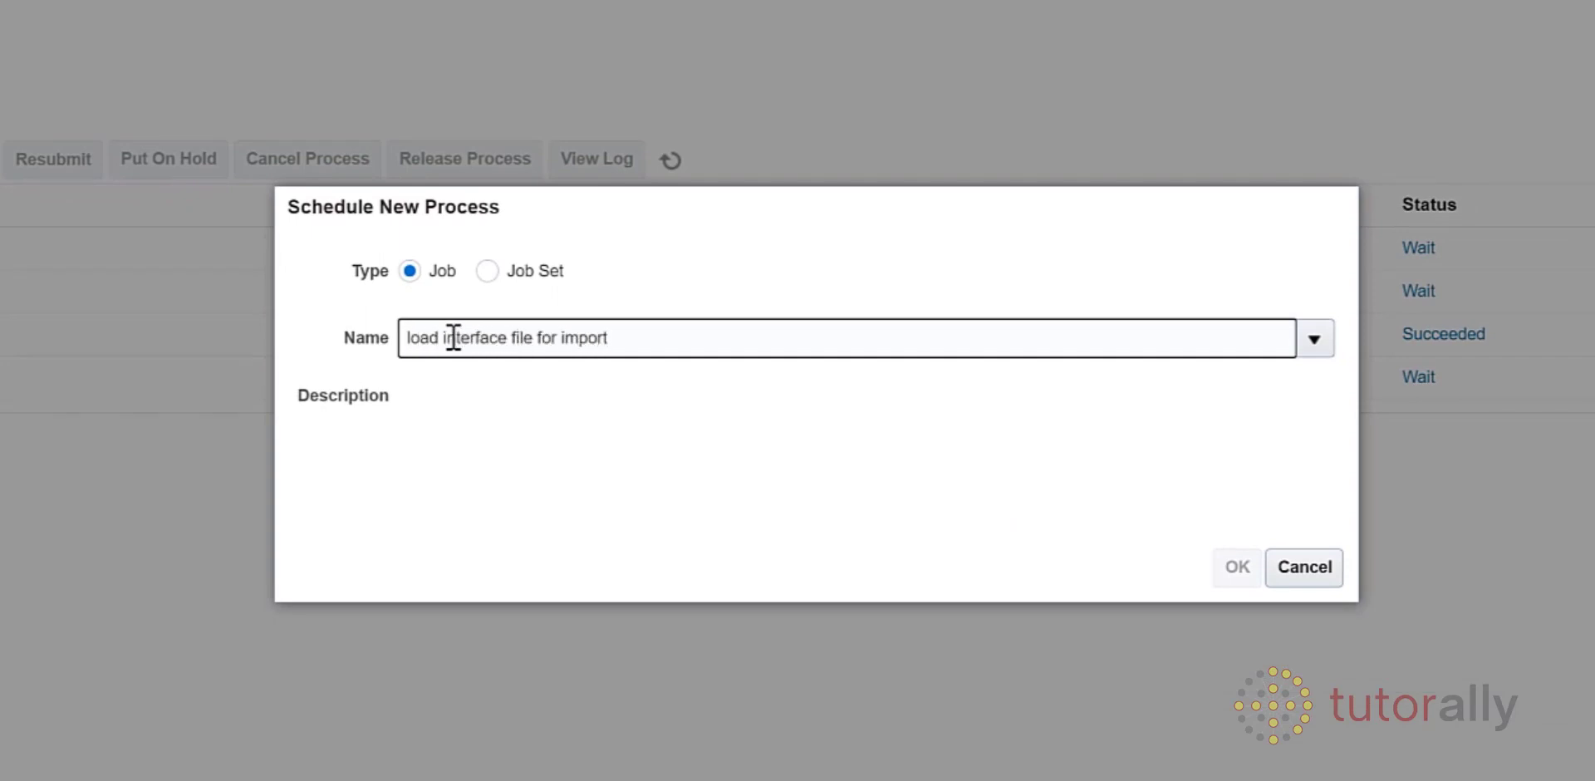
pyautogui.click(1238, 572)
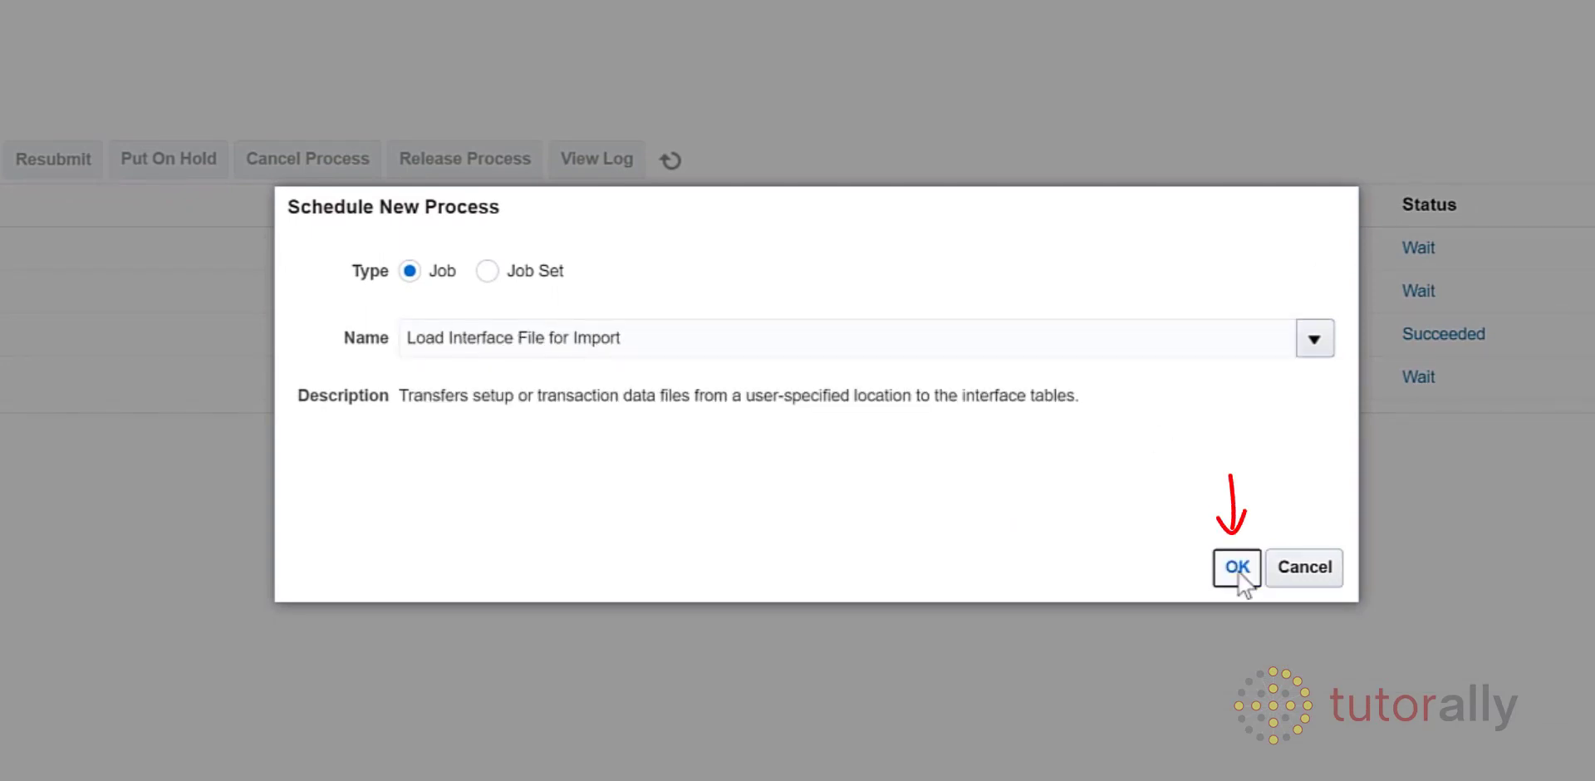
pyautogui.click(1238, 570)
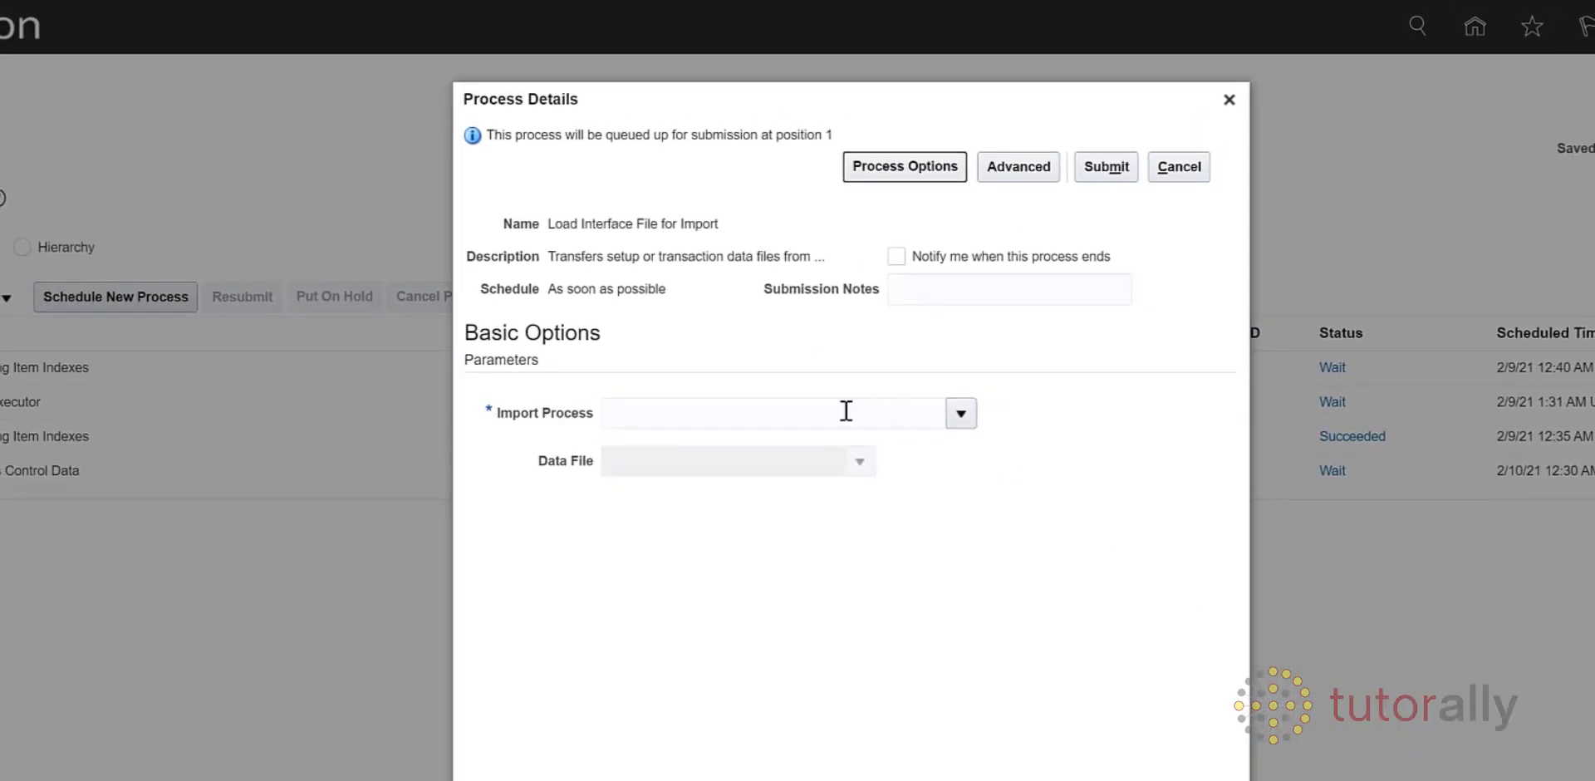
# Set the Import Process parameter to Import Requisitions, using an advanced search with the Contains operator and "Import Req%"
pyautogui.click(706, 413)
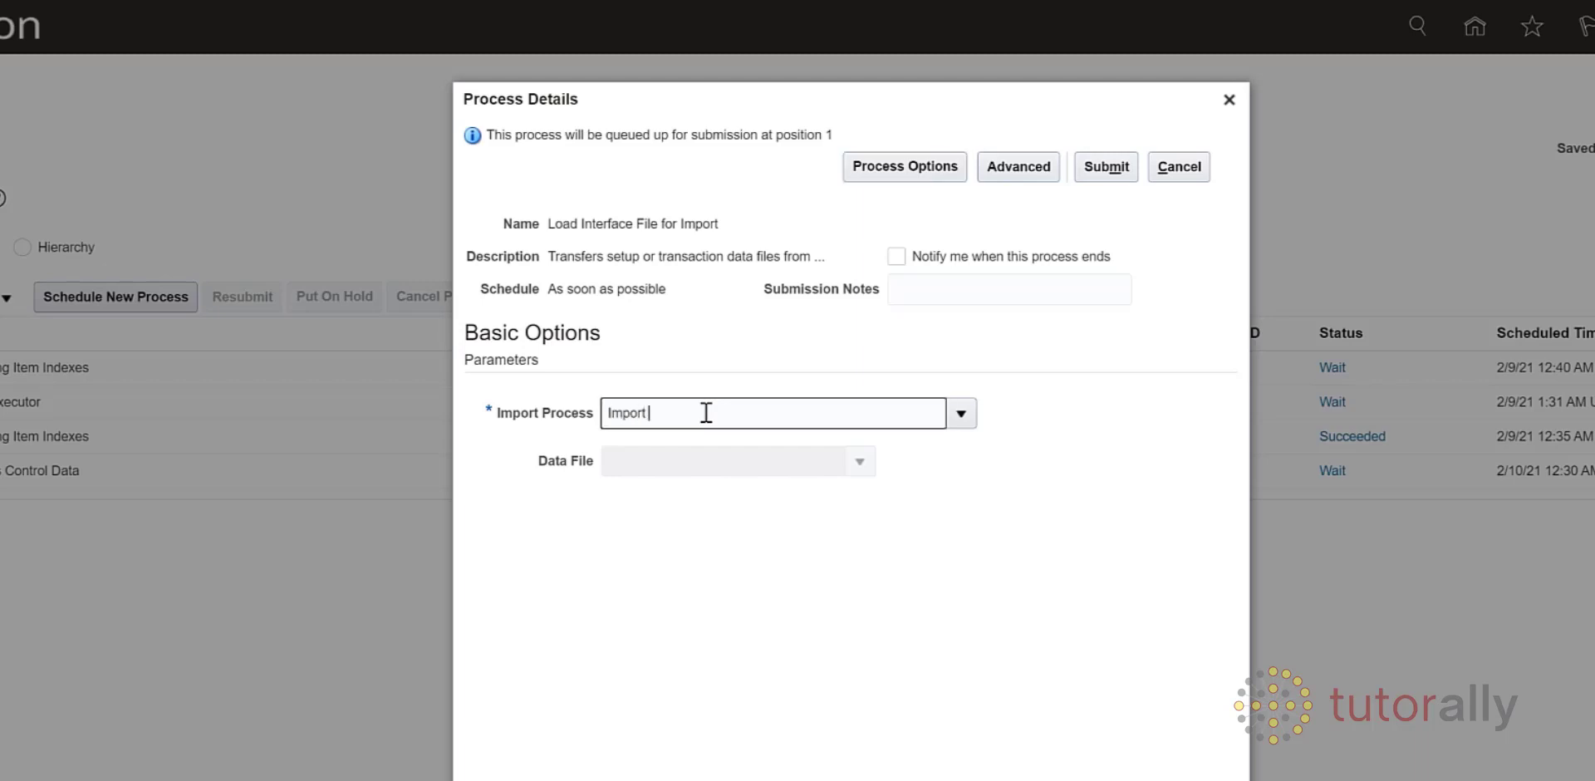
pyautogui.write('Import Requisitions%')
pyautogui.press('Tab')
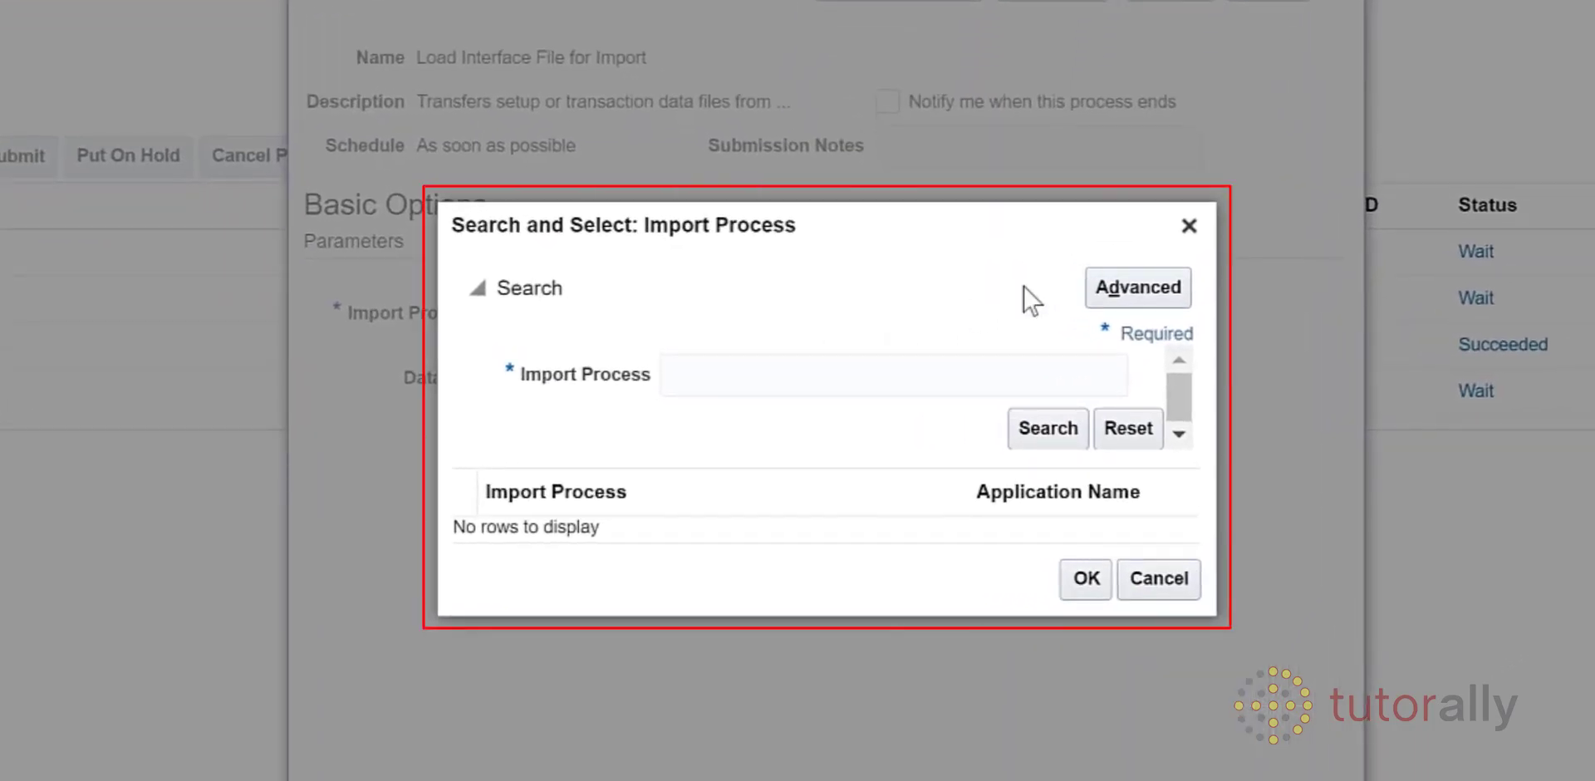
pyautogui.click(1115, 287)
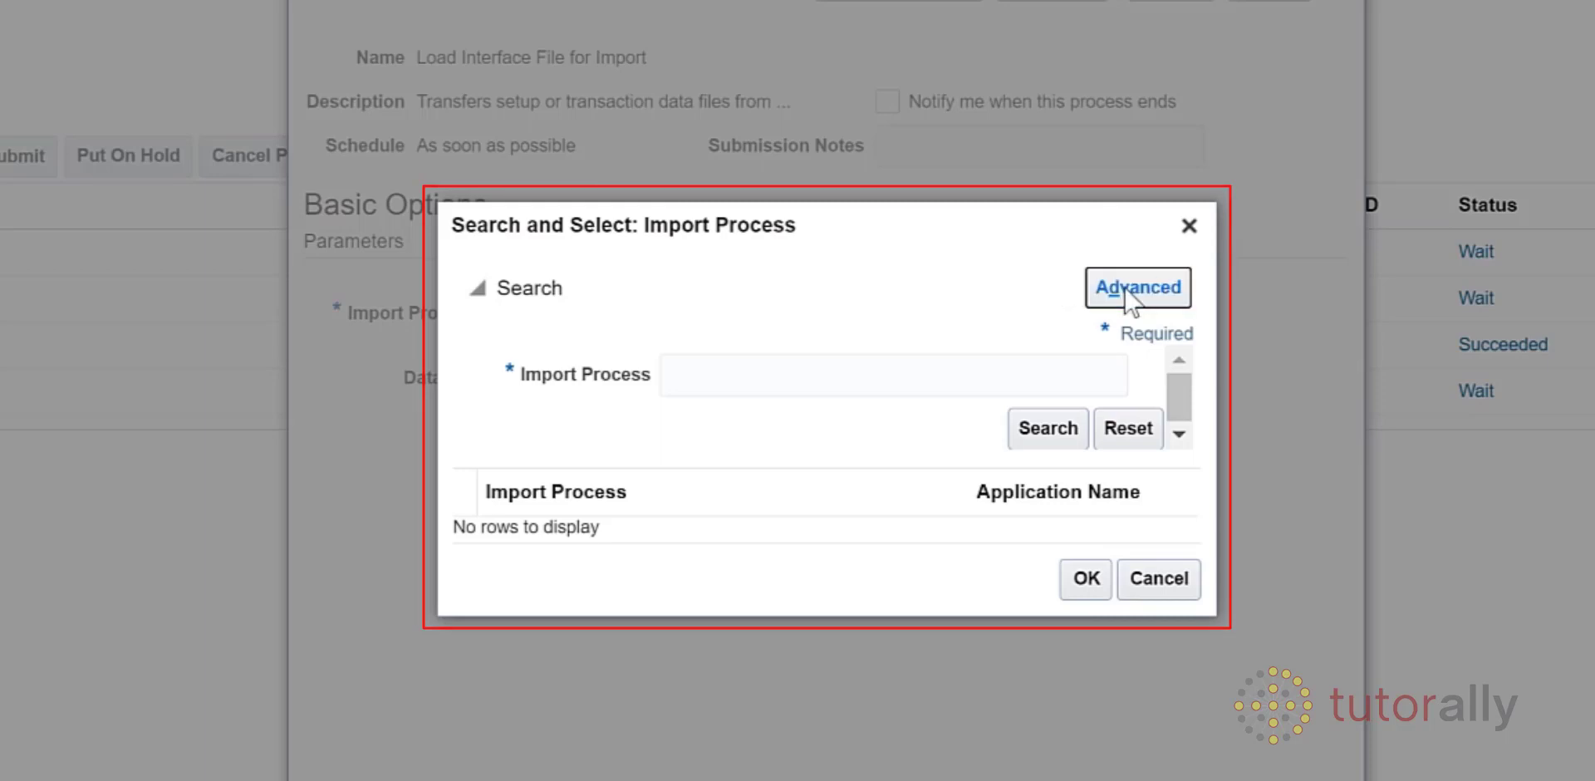
pyautogui.click(700, 490)
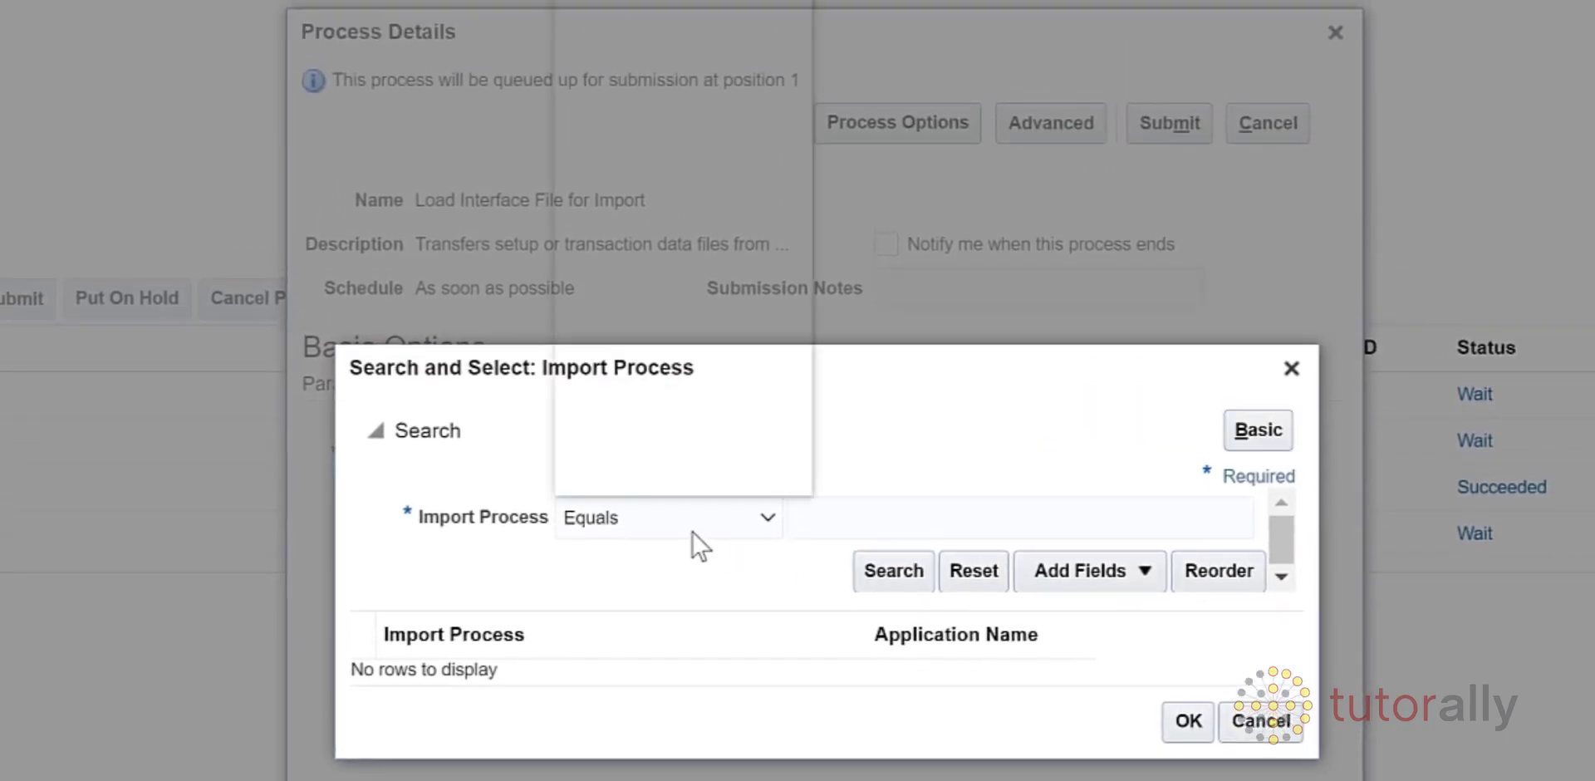
pyautogui.click(597, 309)
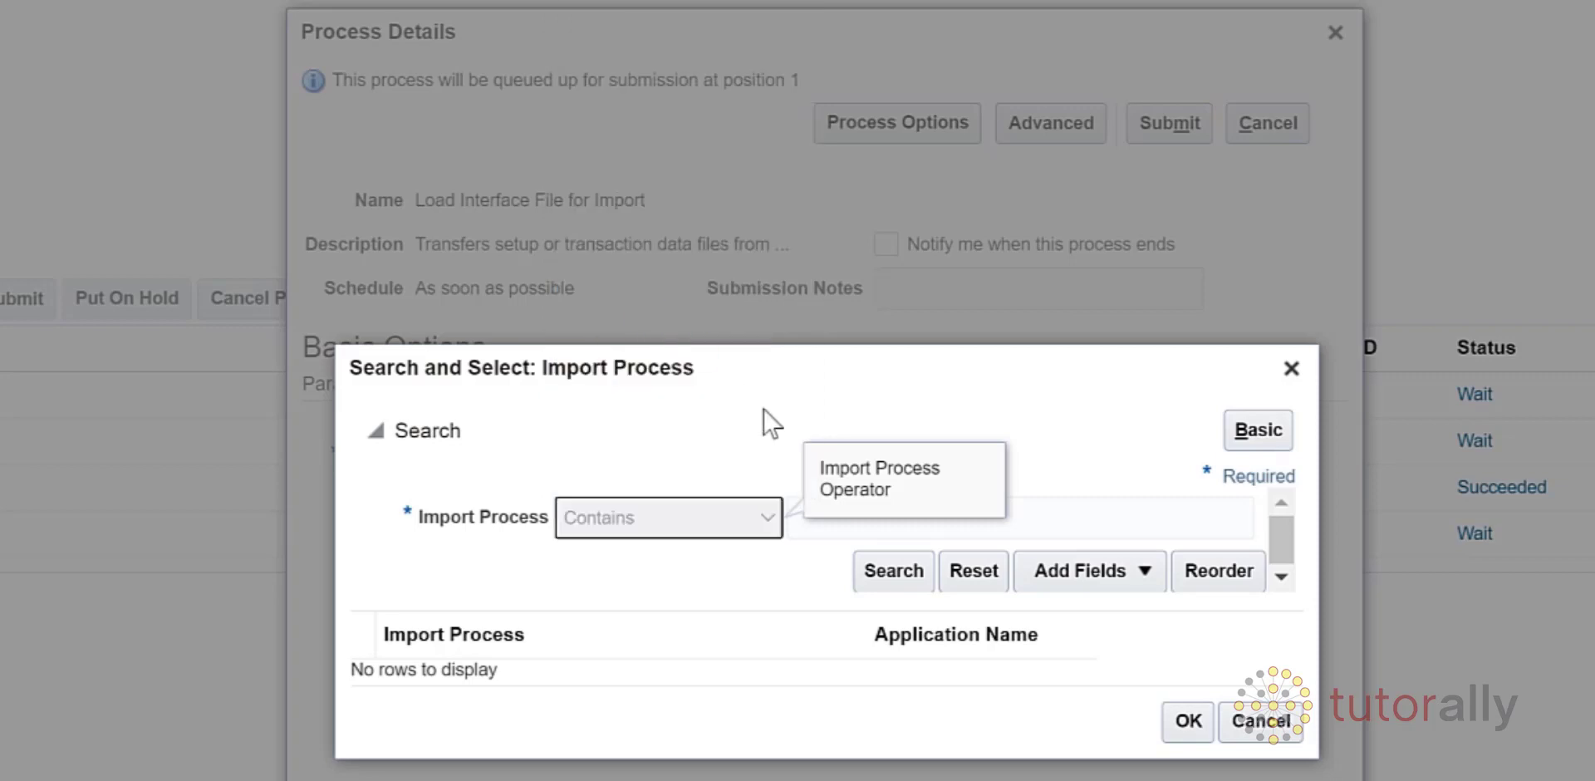
pyautogui.click(1061, 362)
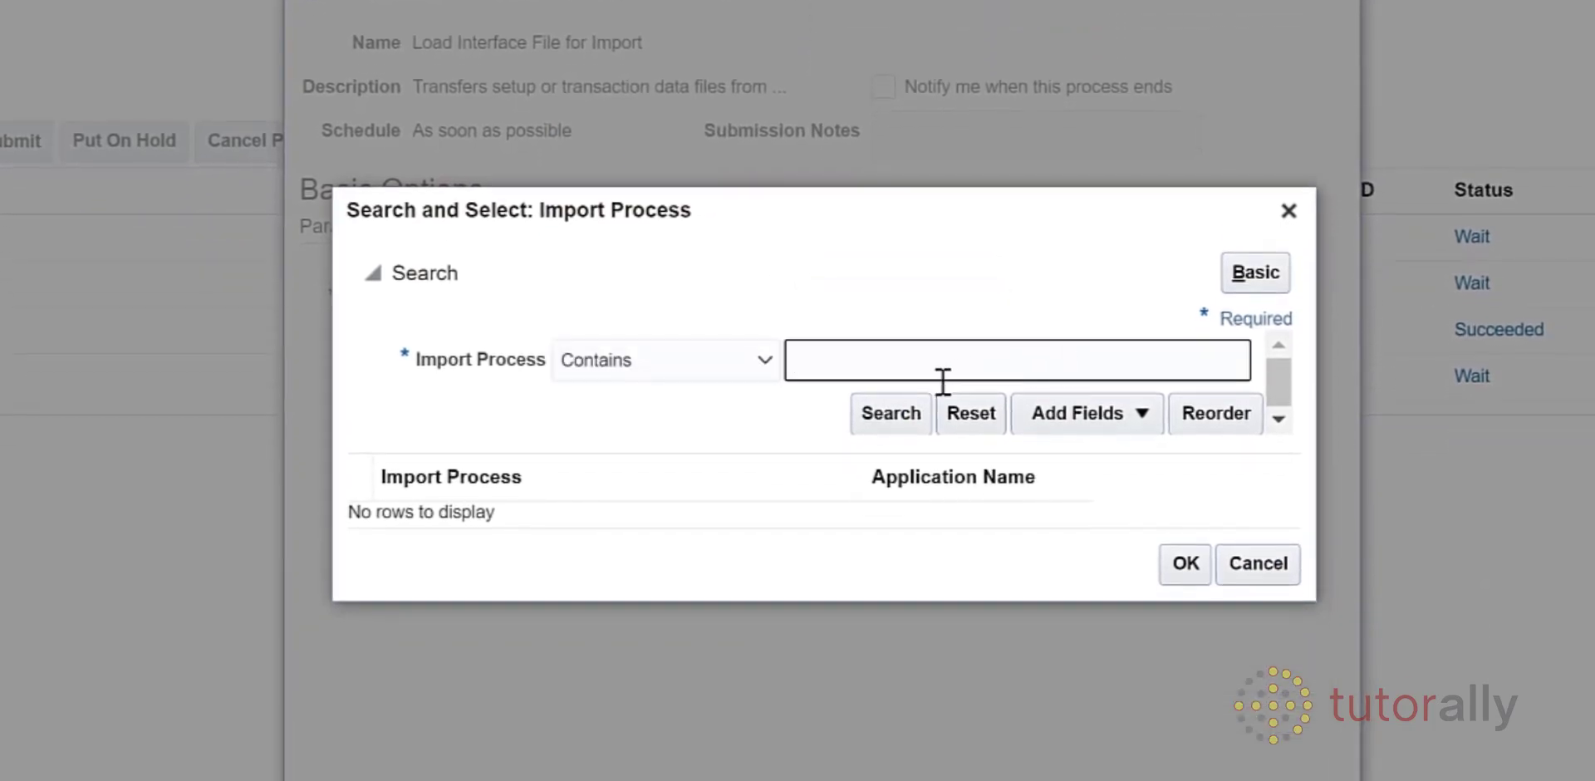
pyautogui.write('Import Req%')
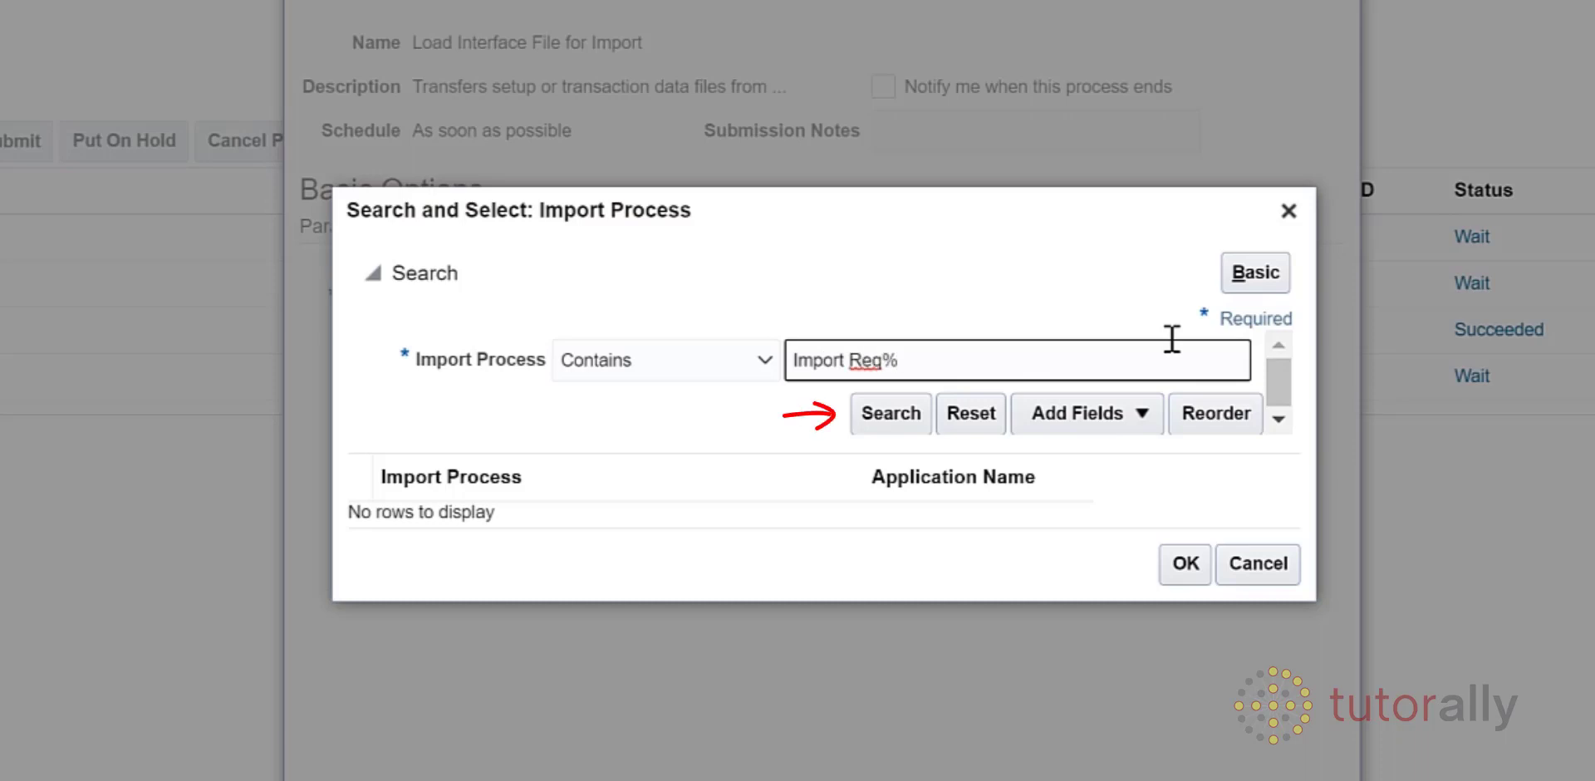
pyautogui.click(876, 417)
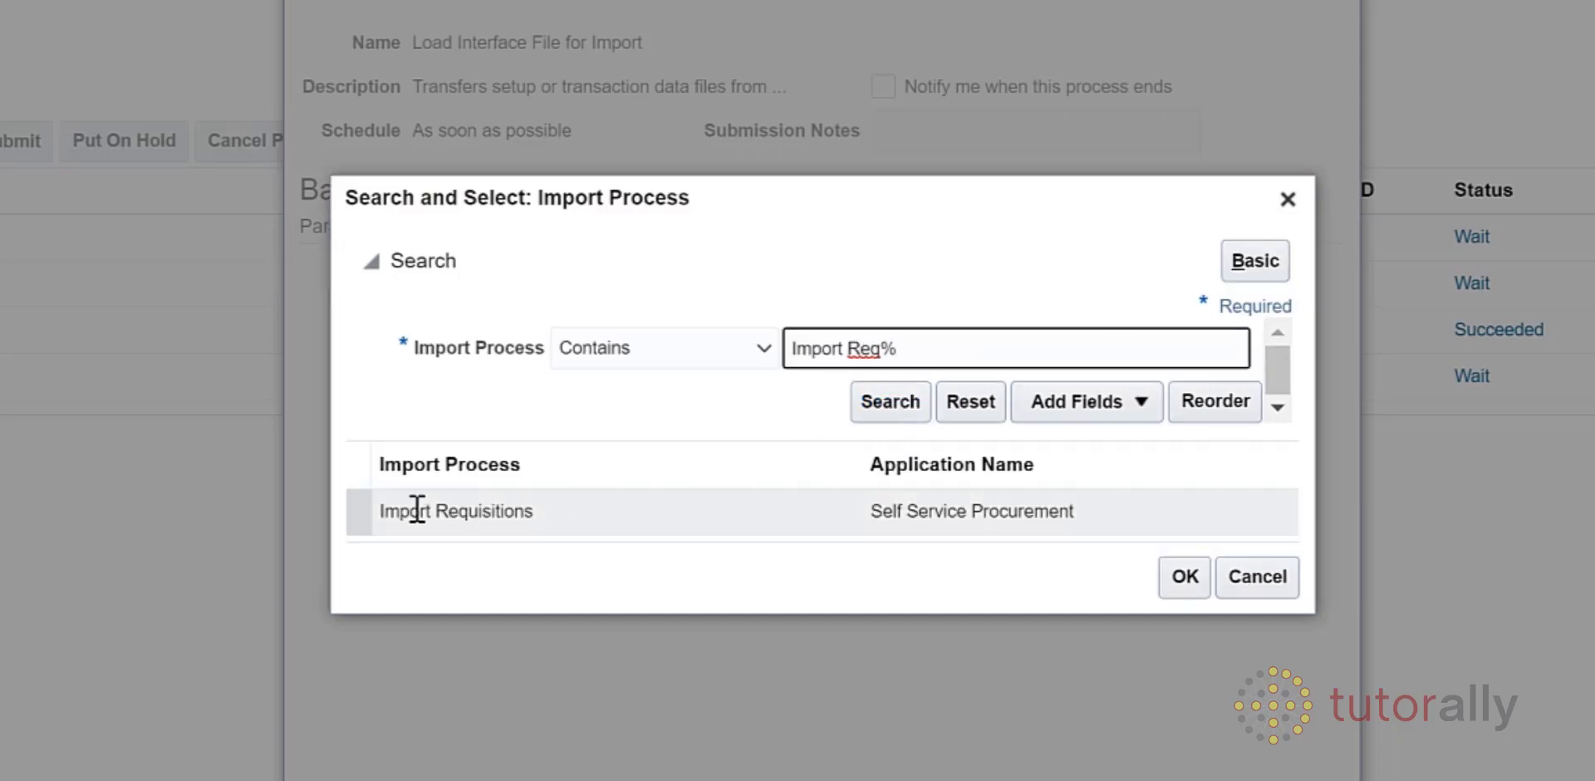
pyautogui.click(417, 509)
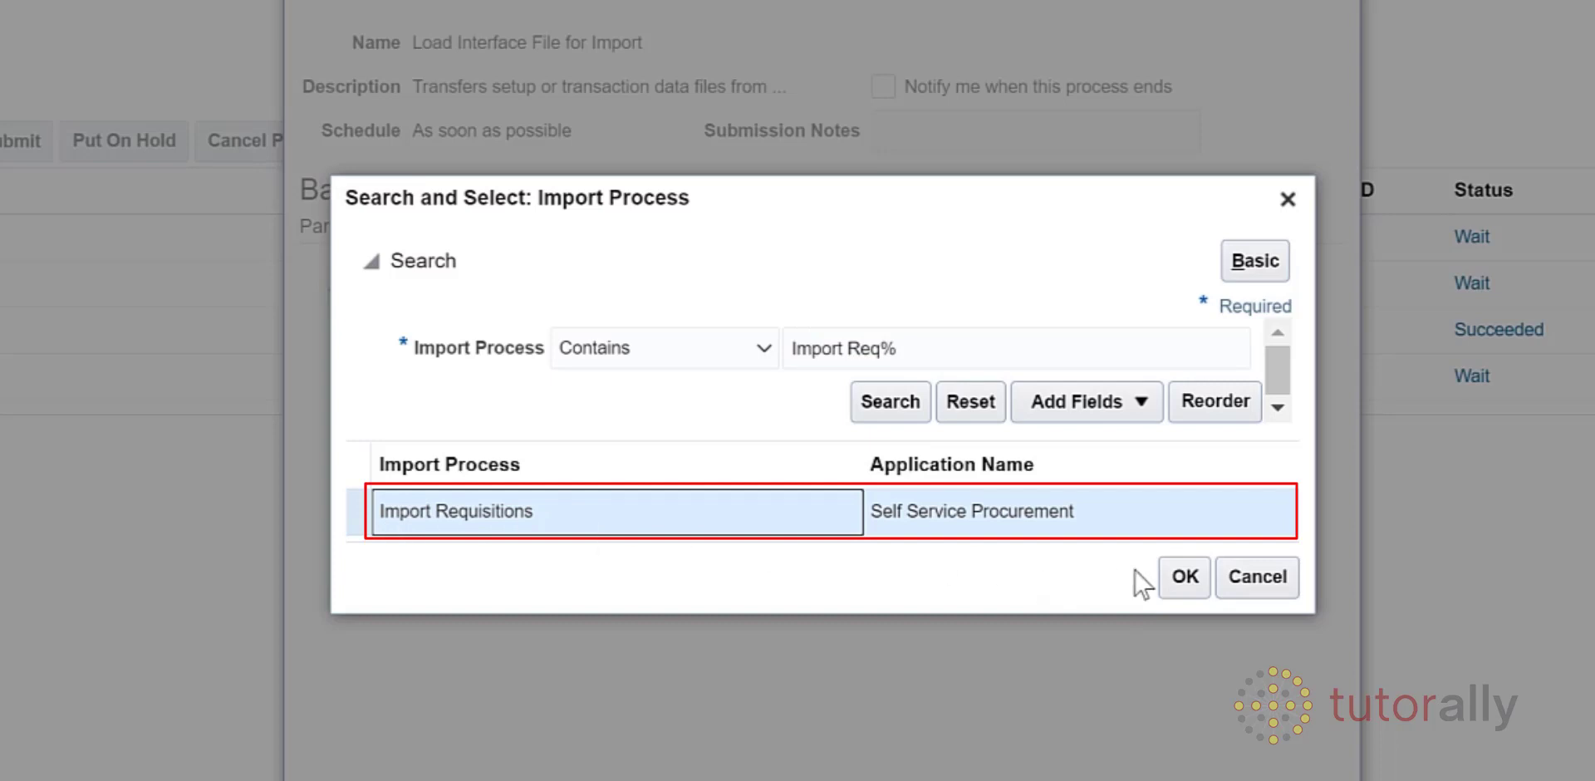
pyautogui.click(1184, 576)
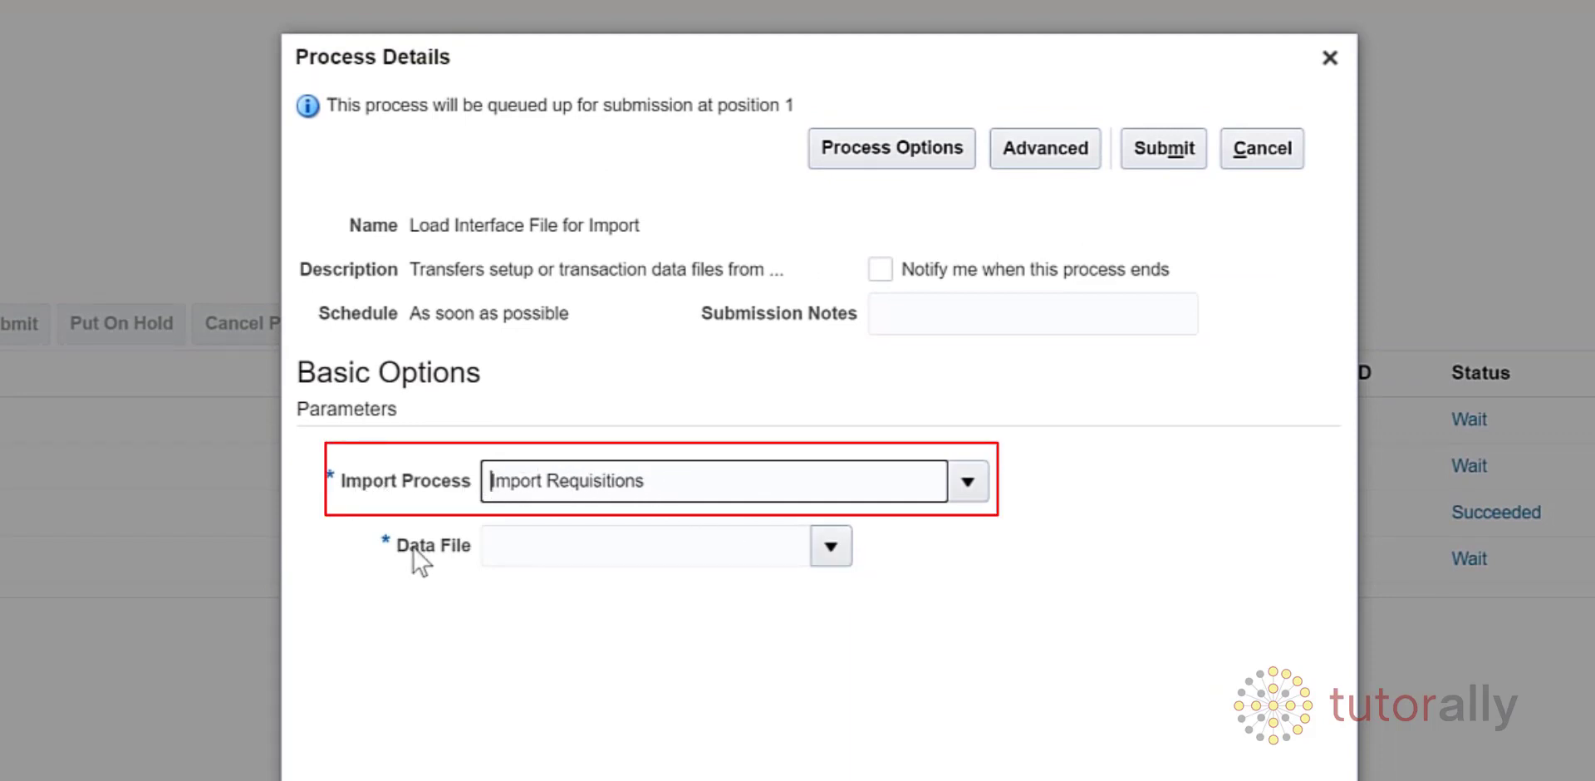
# Upload PorImportRequisitions.zip from the Upload folder as the new data file for the load process
pyautogui.moveTo(410, 550); pyautogui.dragTo(449, 548)
pyautogui.click(831, 548)
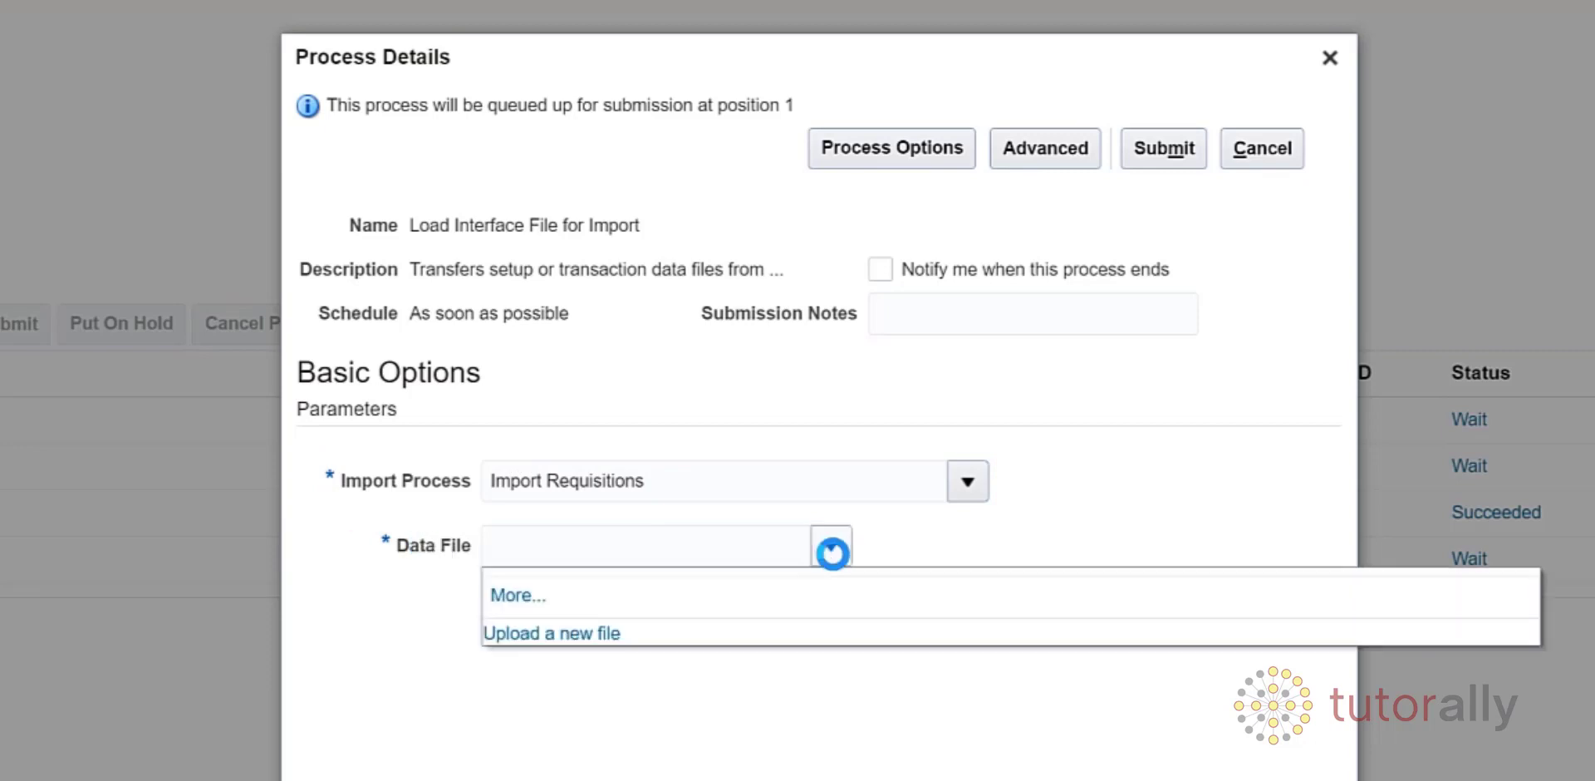
pyautogui.click(521, 634)
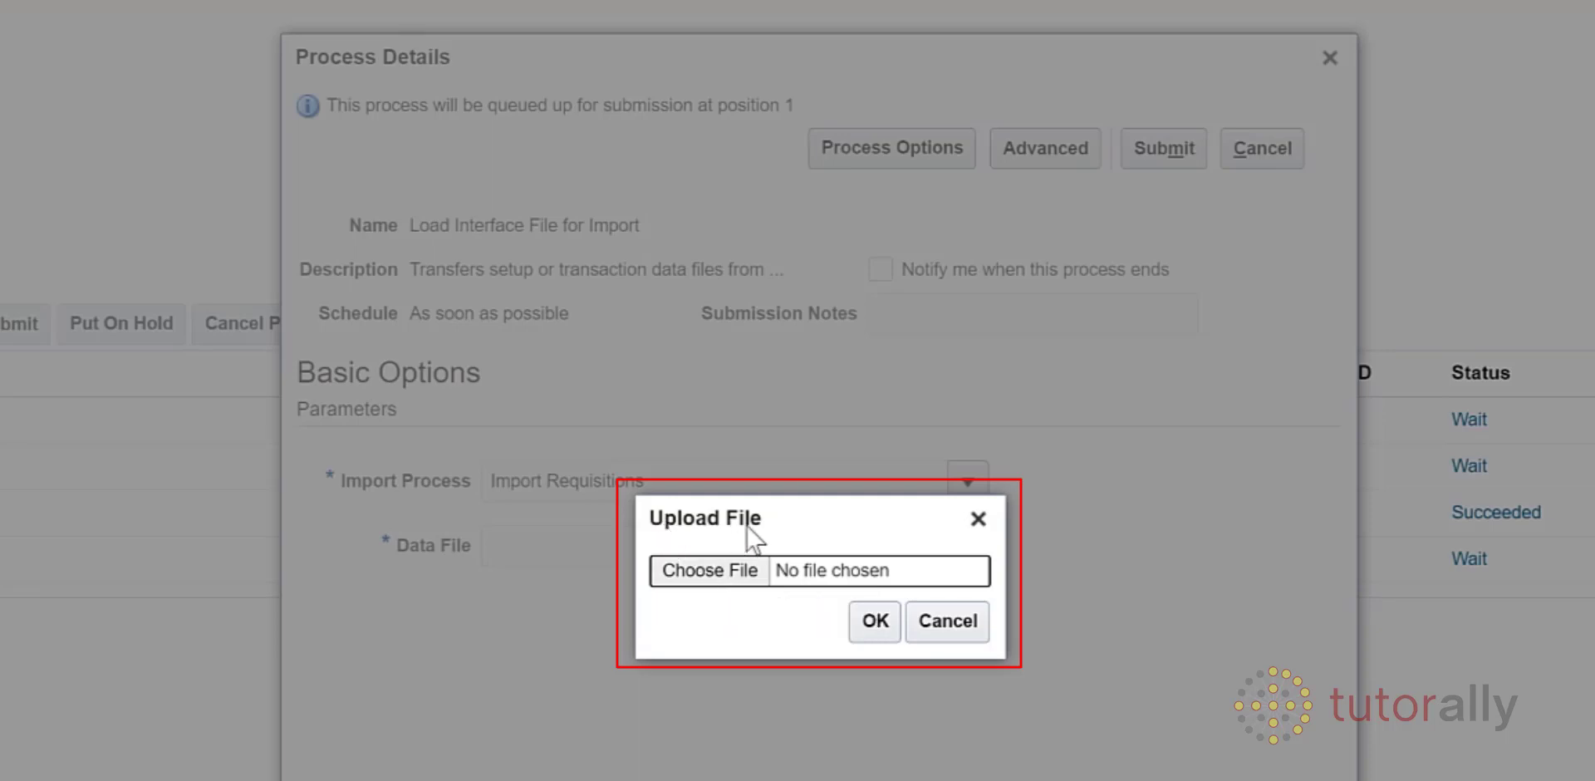
pyautogui.click(708, 571)
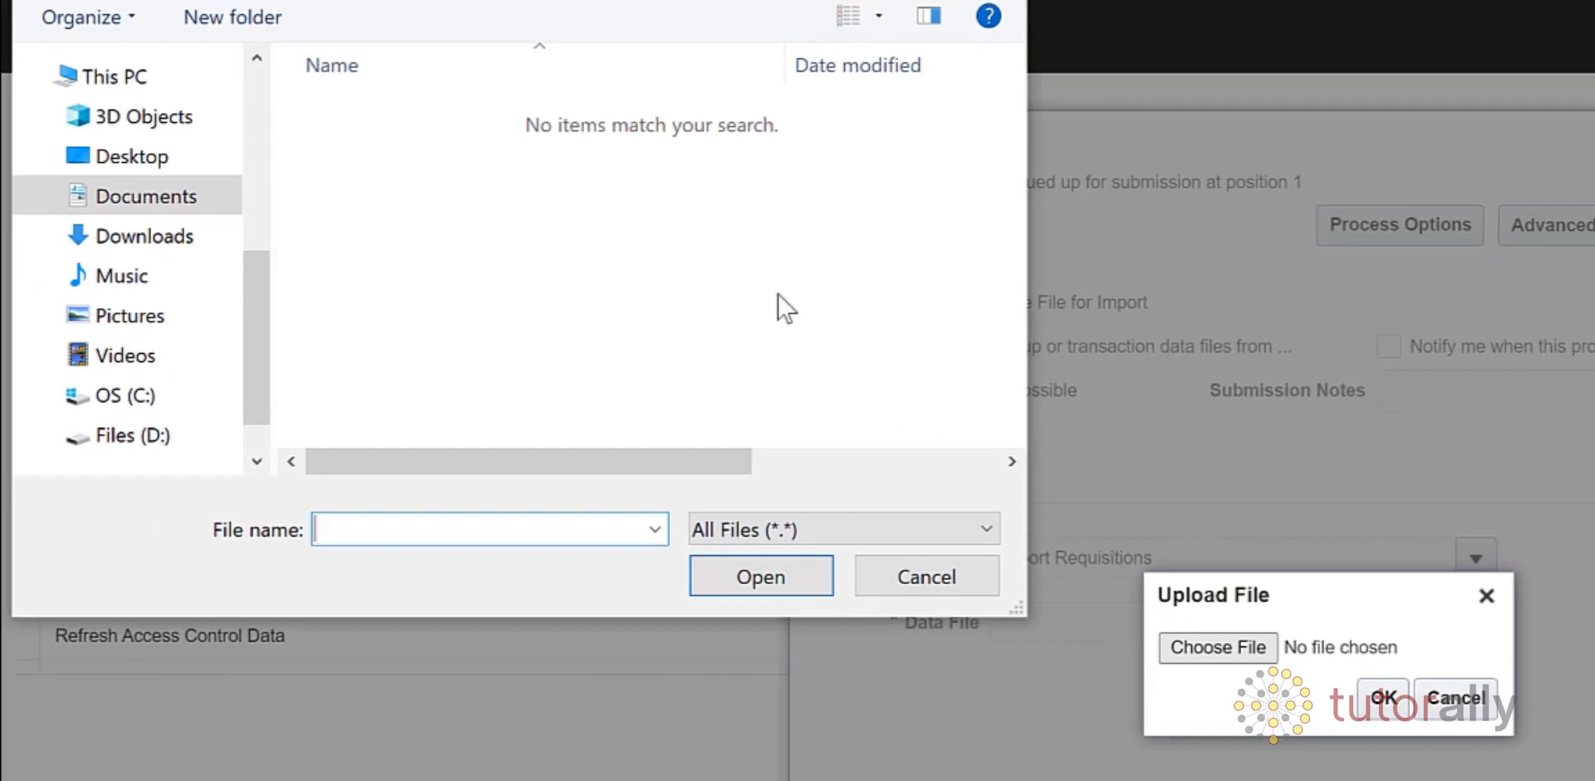
pyautogui.doubleClick(416, 150)
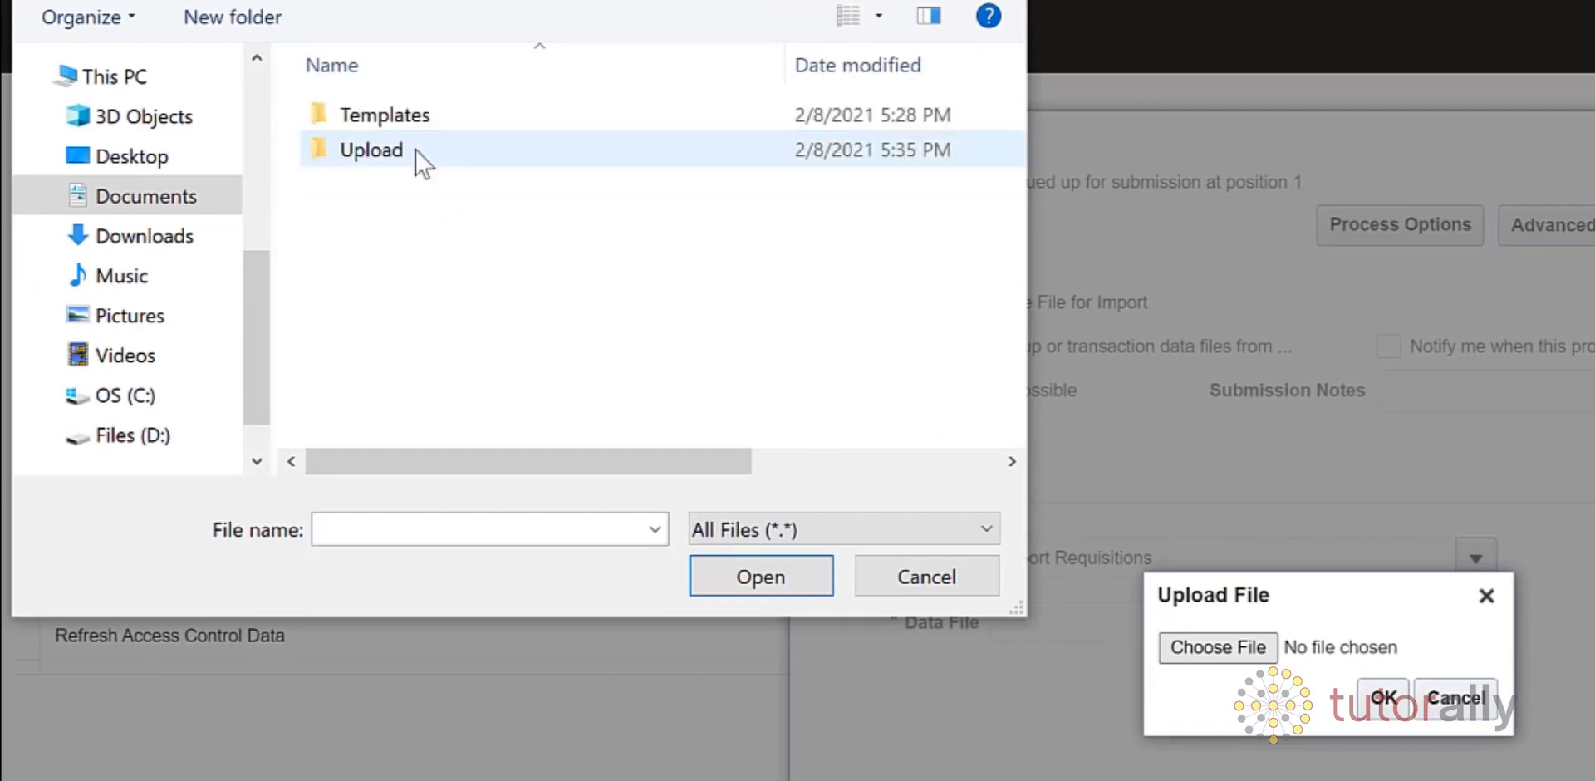
pyautogui.doubleClick(419, 154)
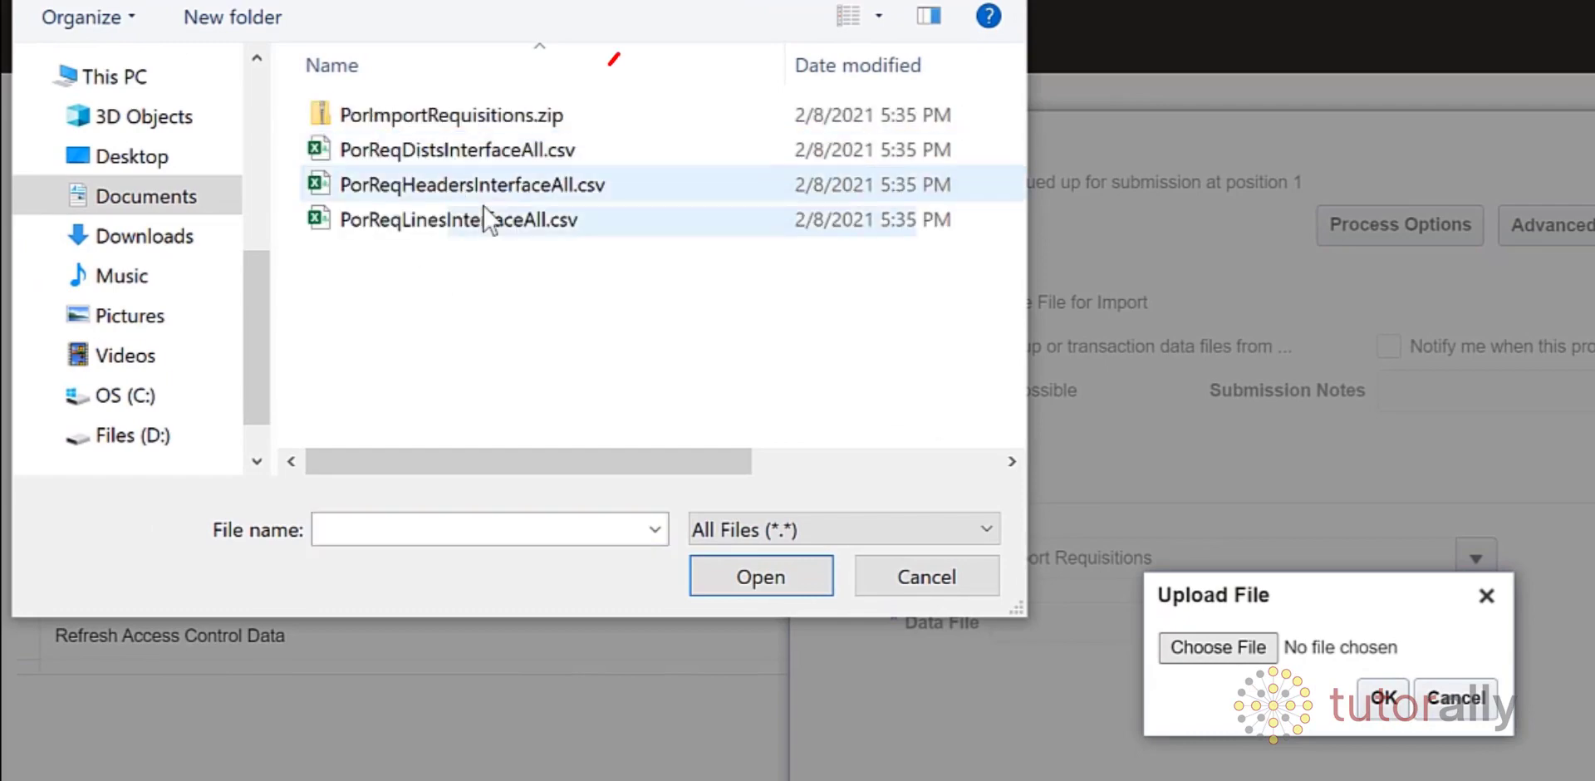
pyautogui.click(445, 116)
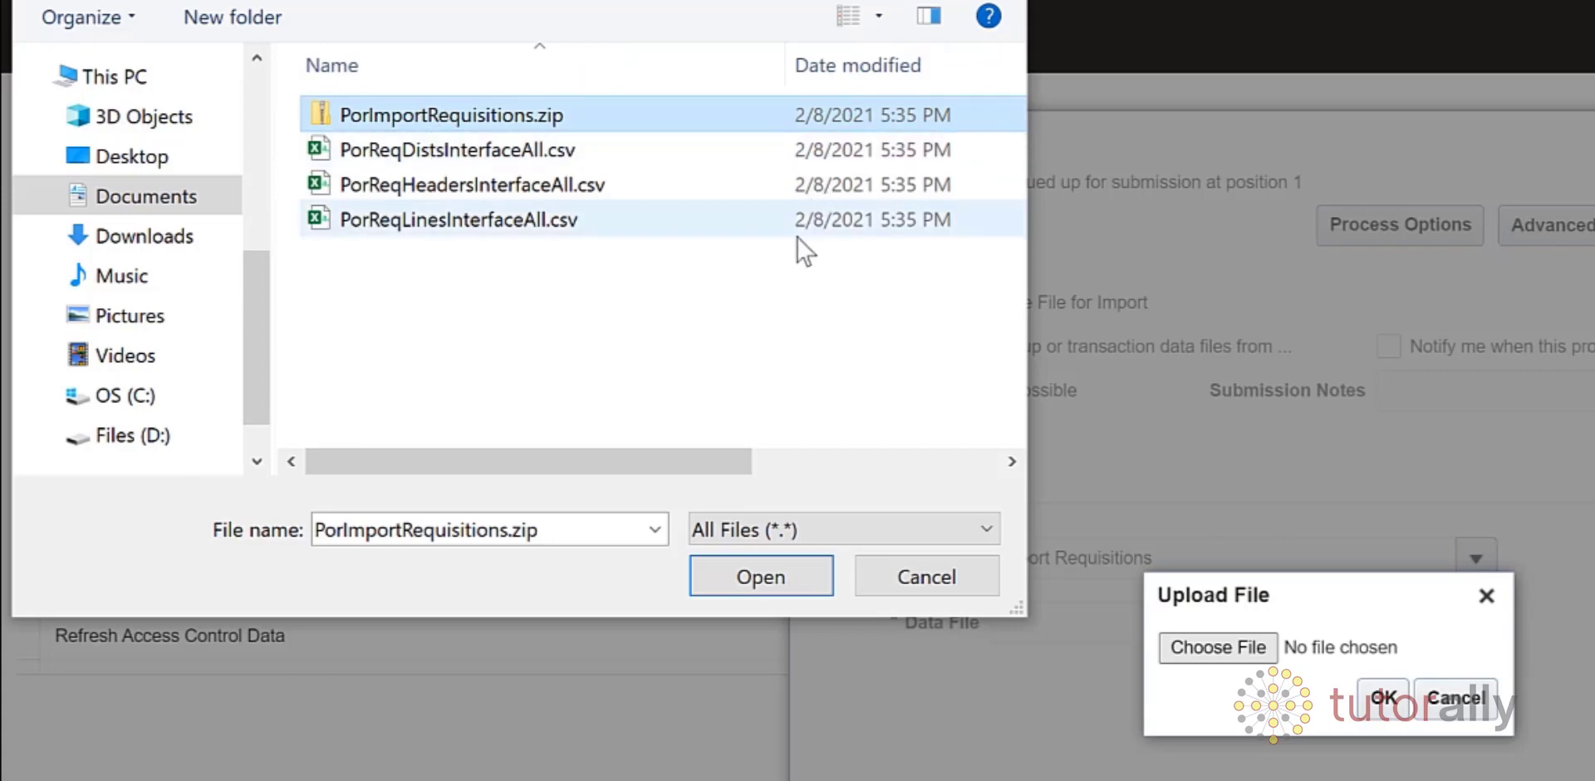
pyautogui.click(756, 576)
pyautogui.click(1393, 704)
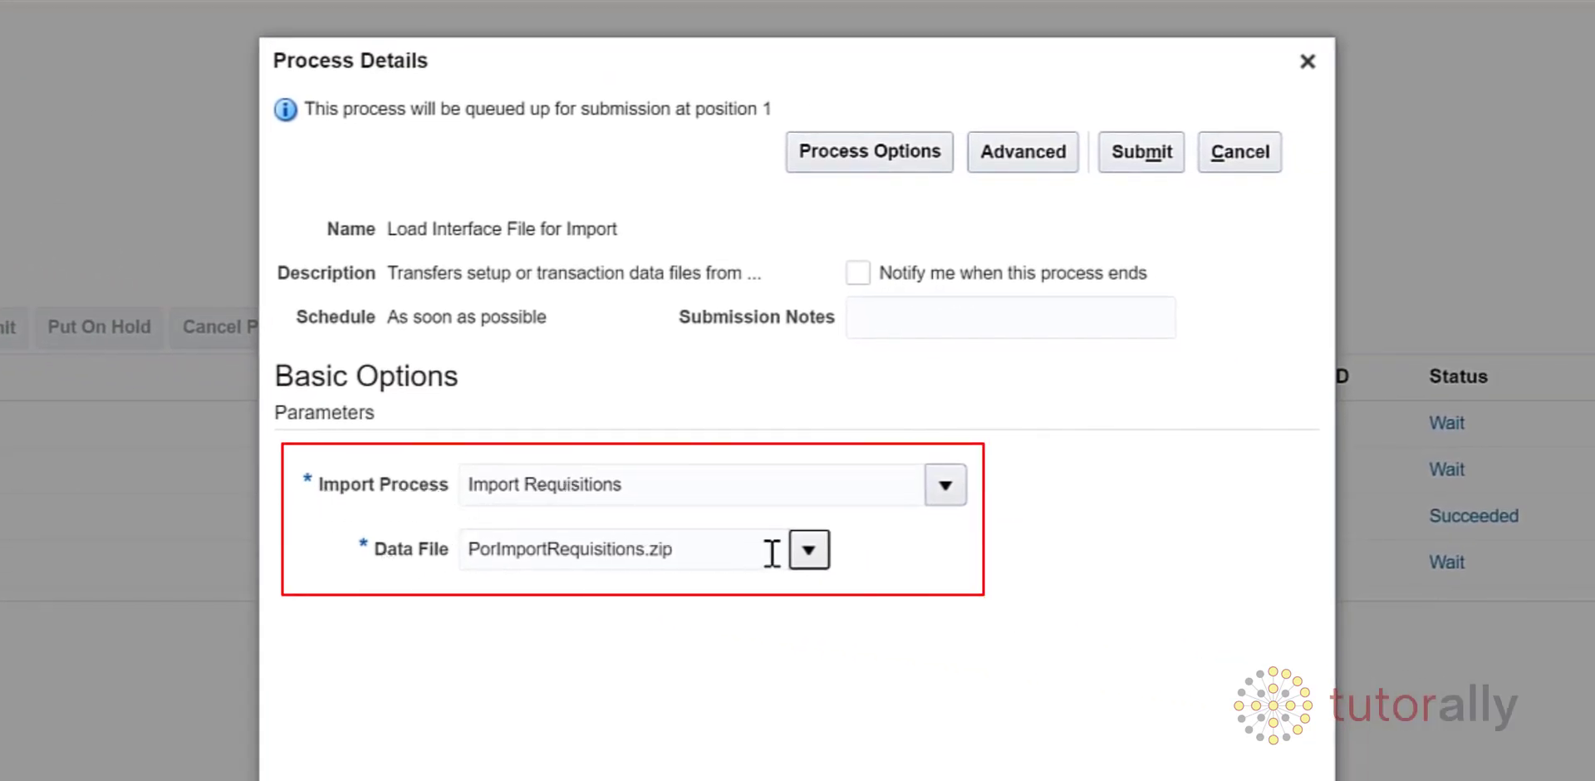
# Submit the Load Interface File for Import process, dismiss the confirmation, and refresh the process list to check the load jobs' status
pyautogui.click(1143, 154)
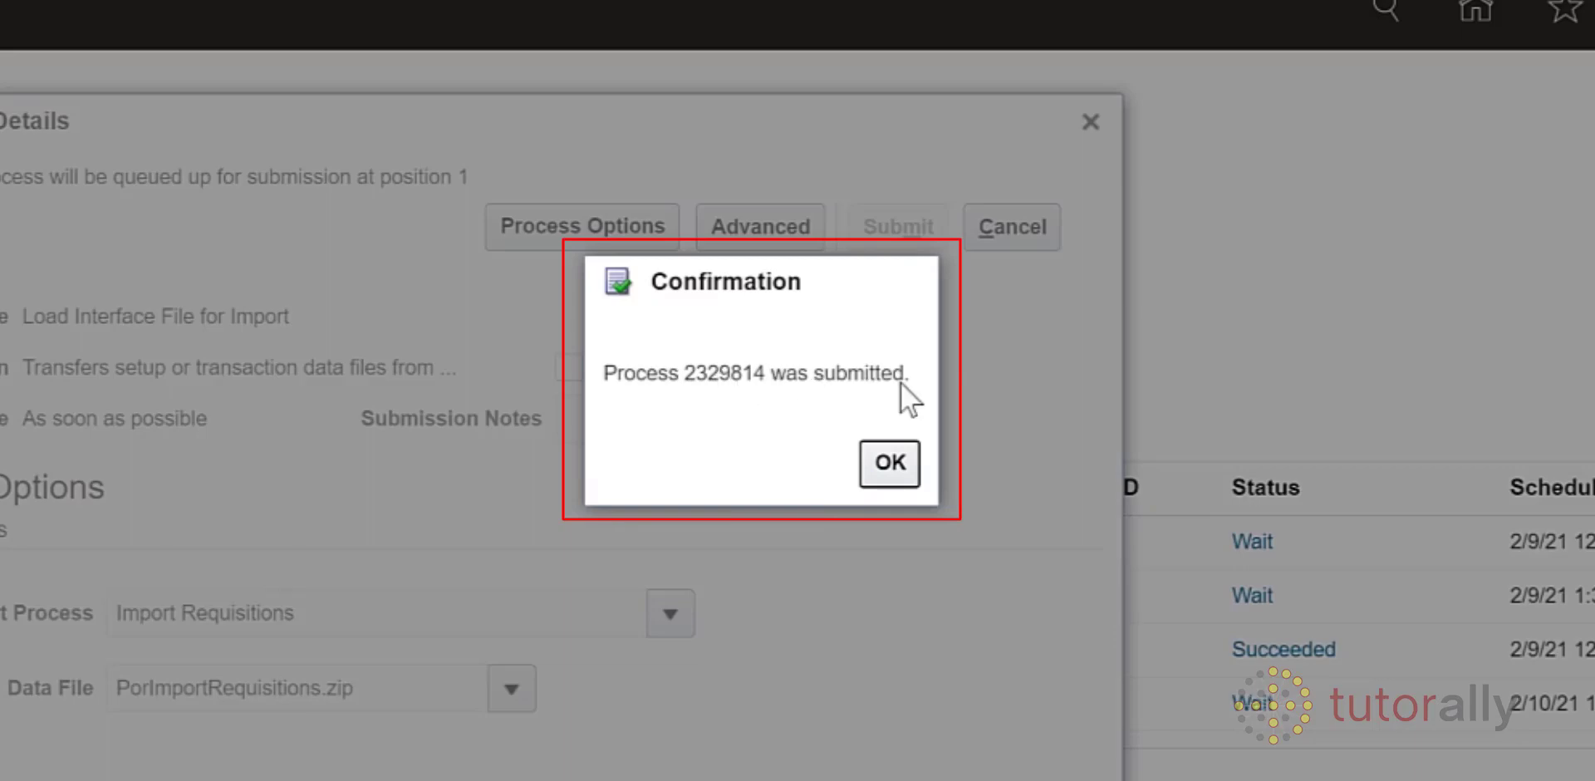
pyautogui.click(890, 461)
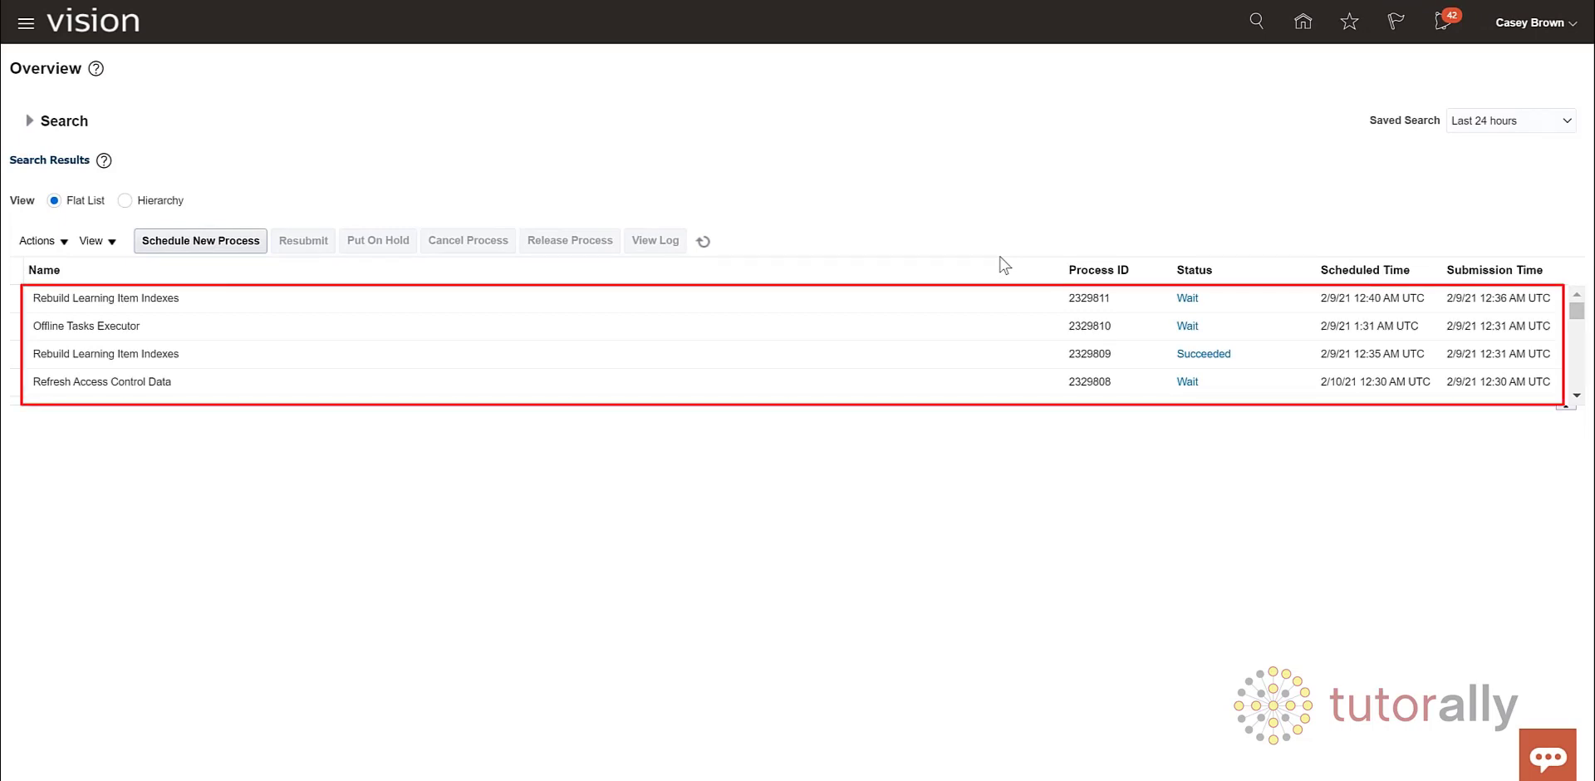
pyautogui.click(703, 243)
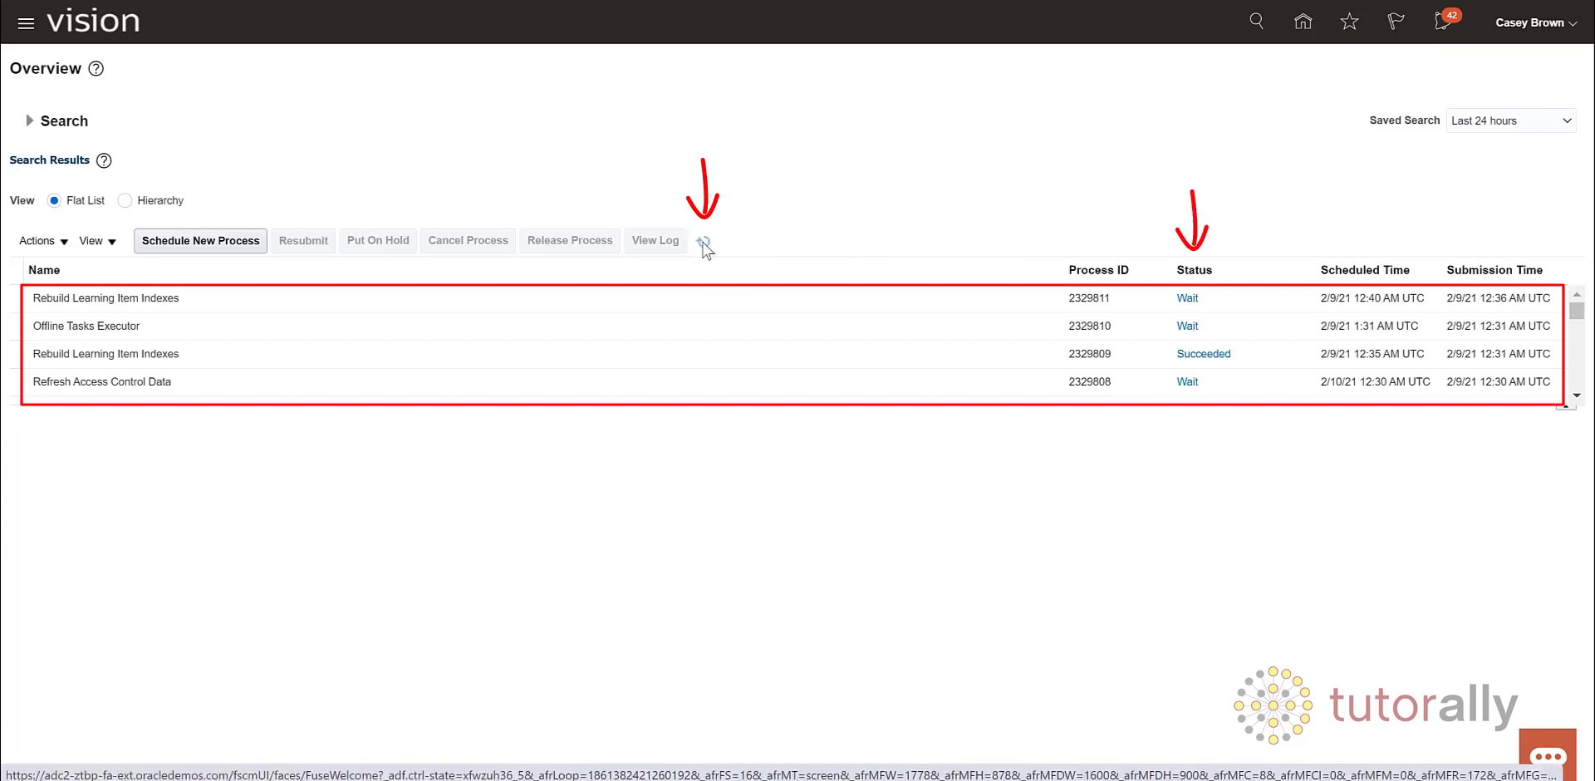
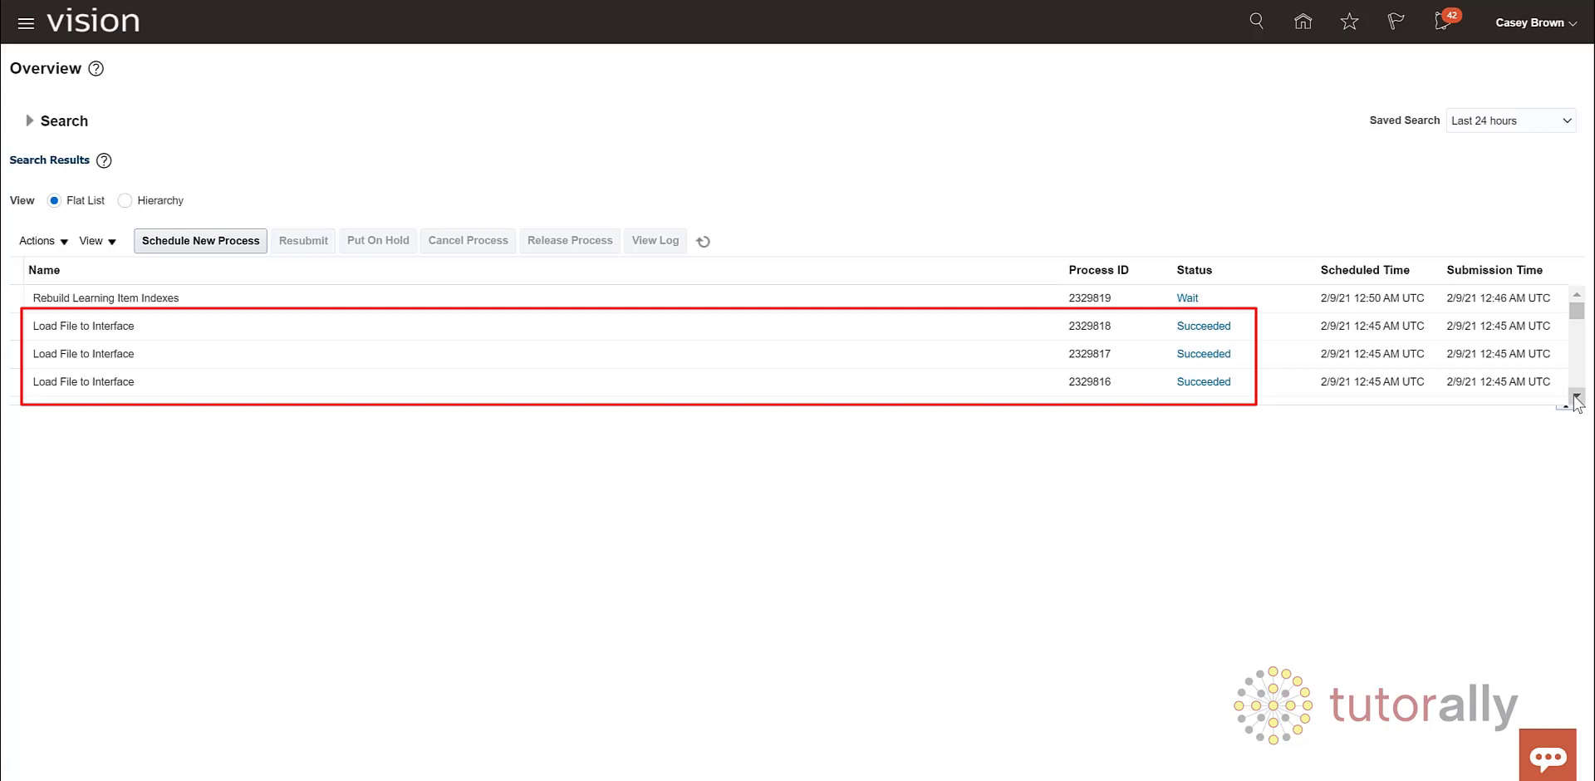
pyautogui.scroll(-2, 1187, 368)
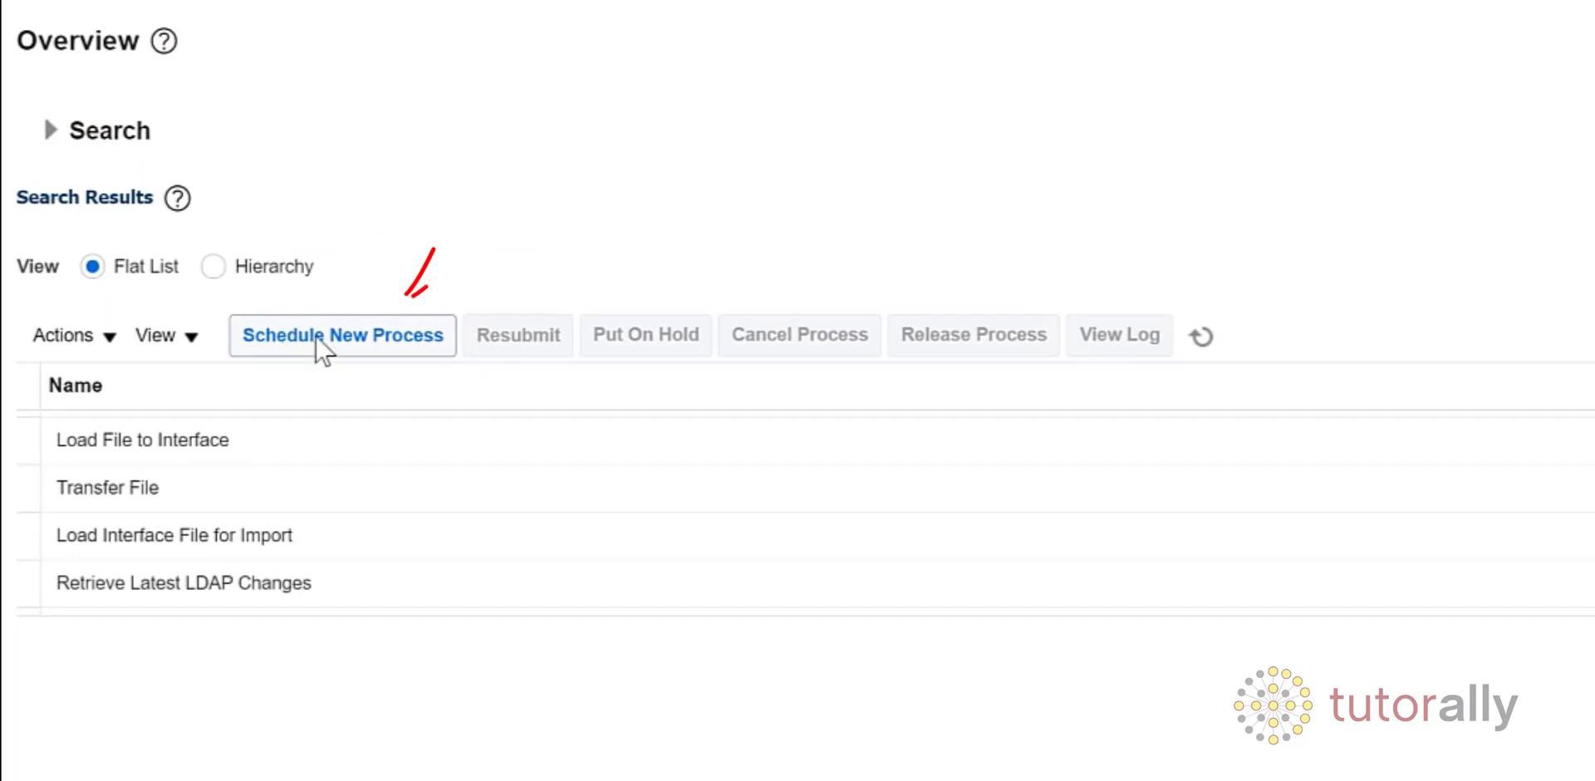
# Open a new Import Requisitions process, examine its parameters, and cancel without submitting it
pyautogui.click(320, 337)
pyautogui.write('Import')
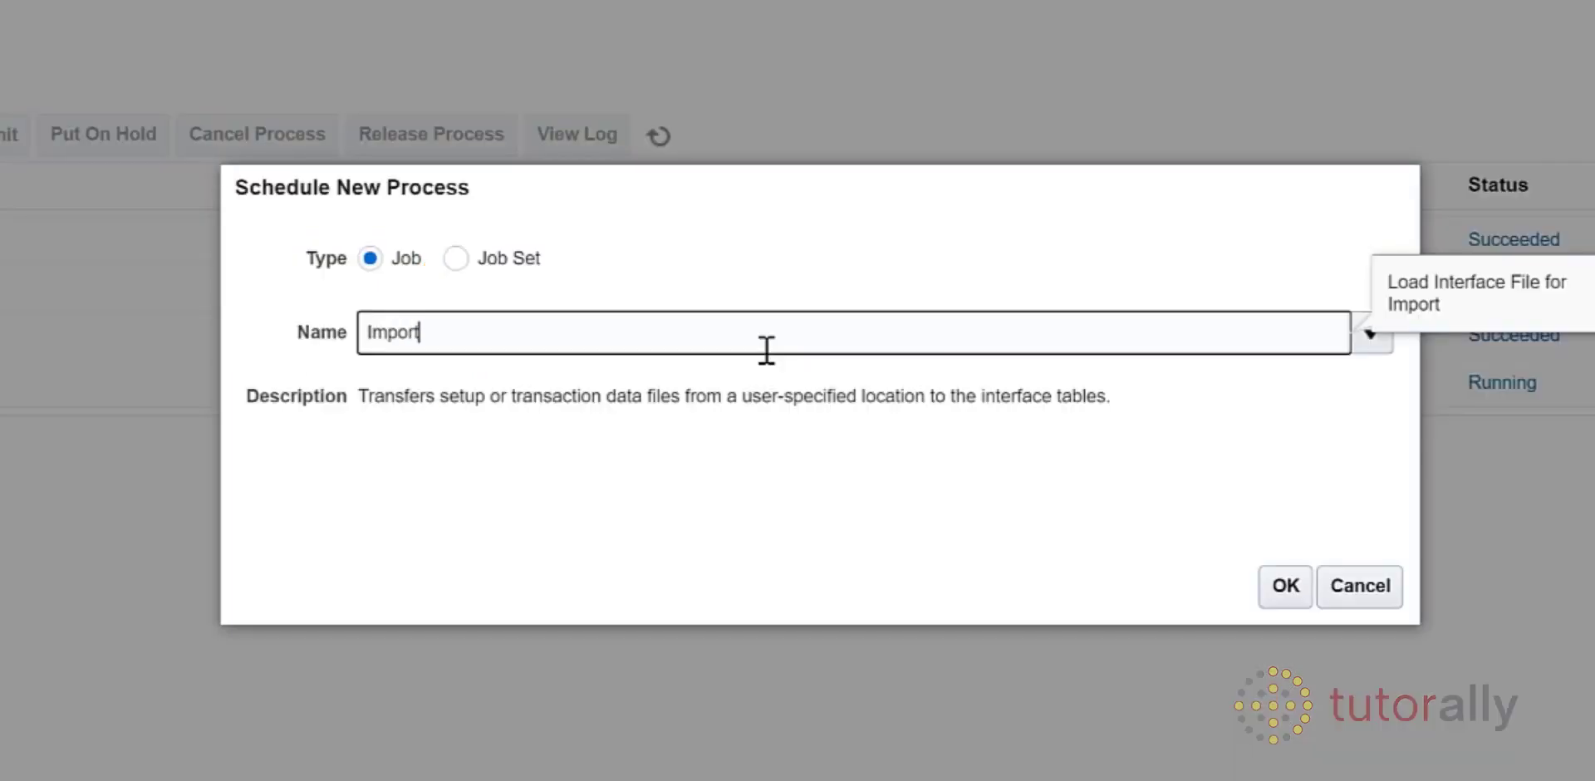
pyautogui.write(' Requisitions')
pyautogui.click(1273, 562)
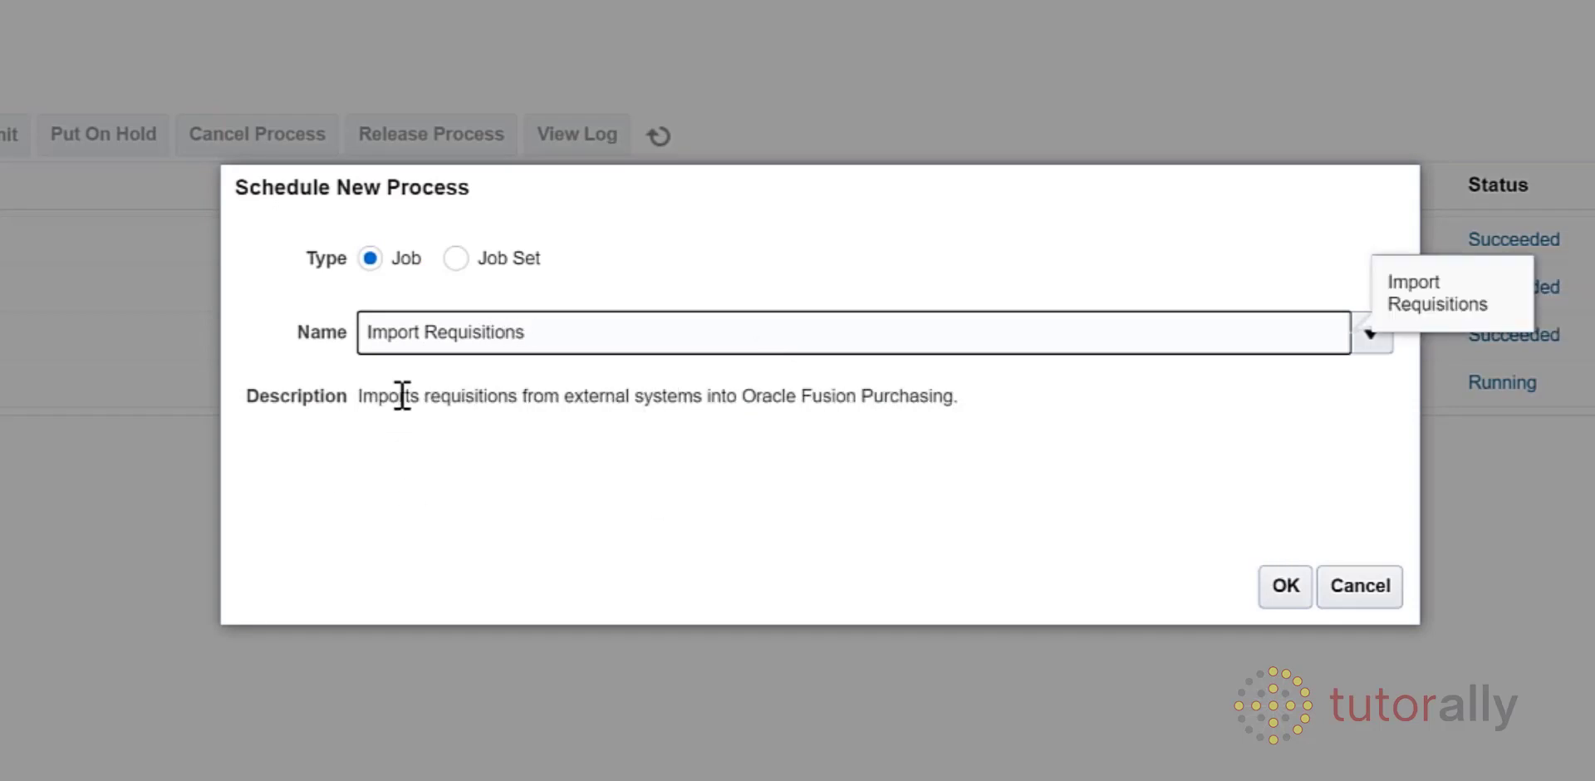
pyautogui.click(1296, 586)
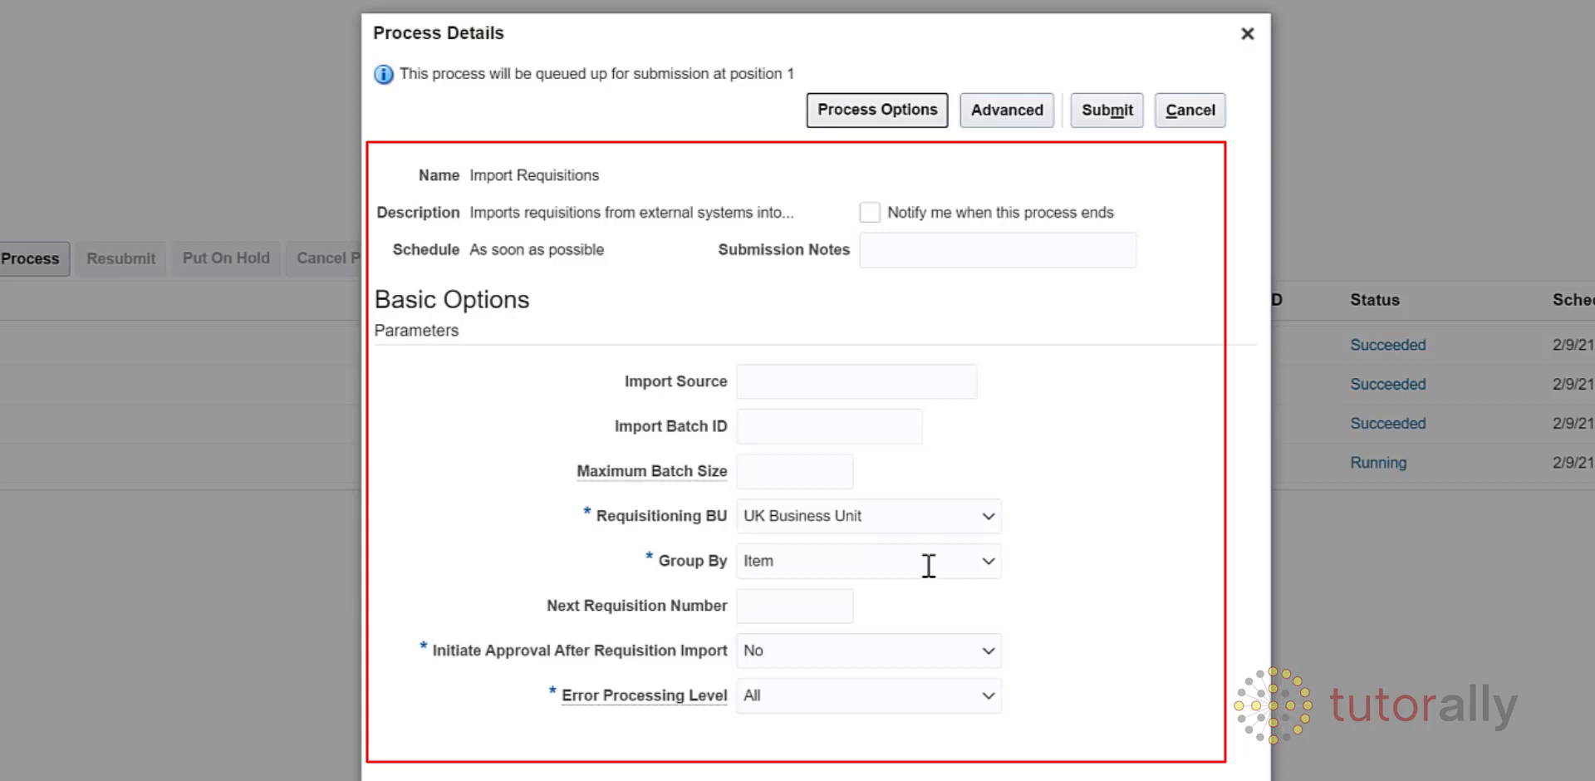
pyautogui.click(1196, 117)
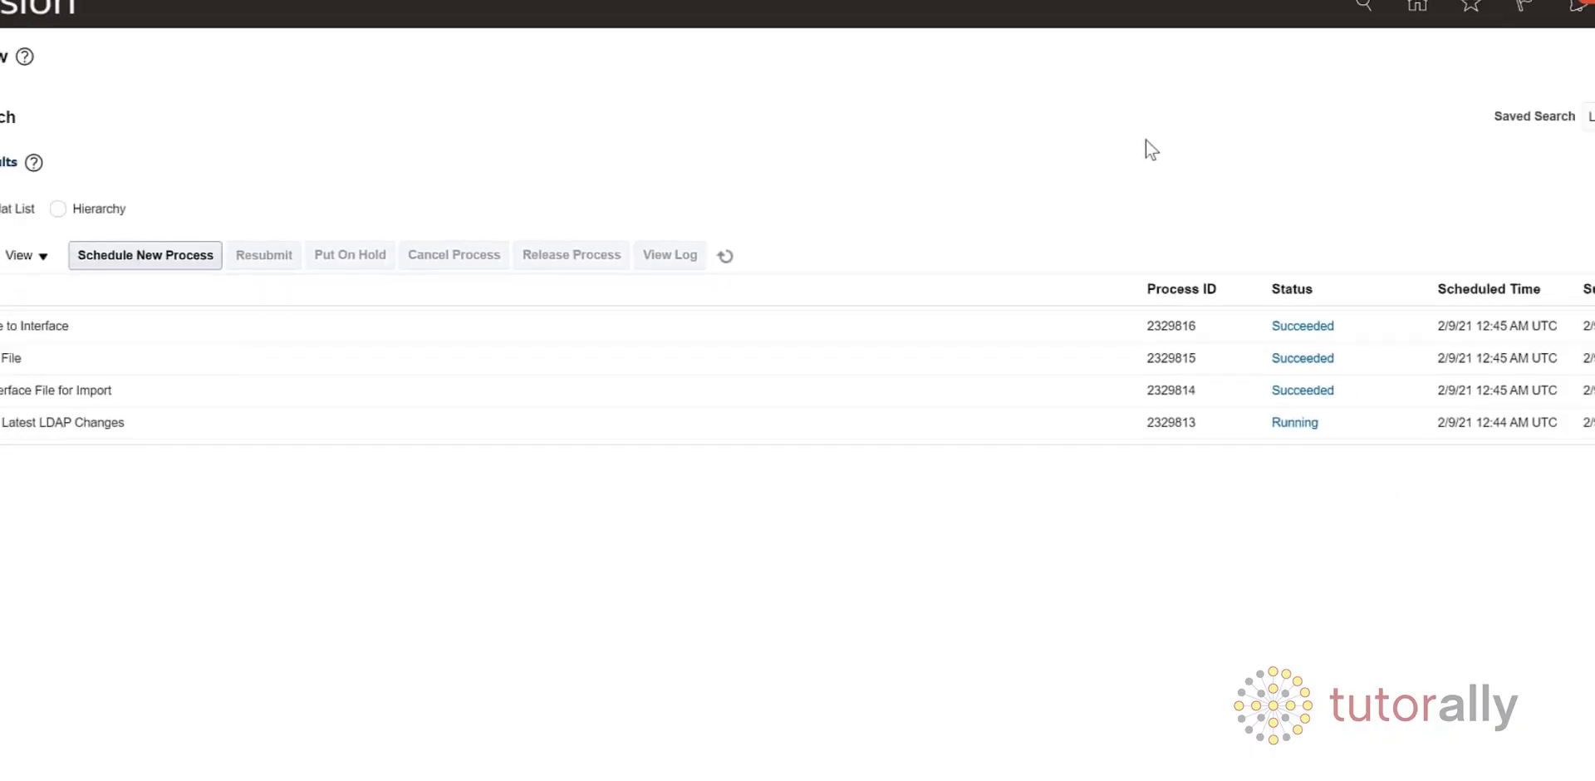
# Go to the Purchase Orders work area under Procurement and start a new Import Requisitions process
pyautogui.click(1374, 25)
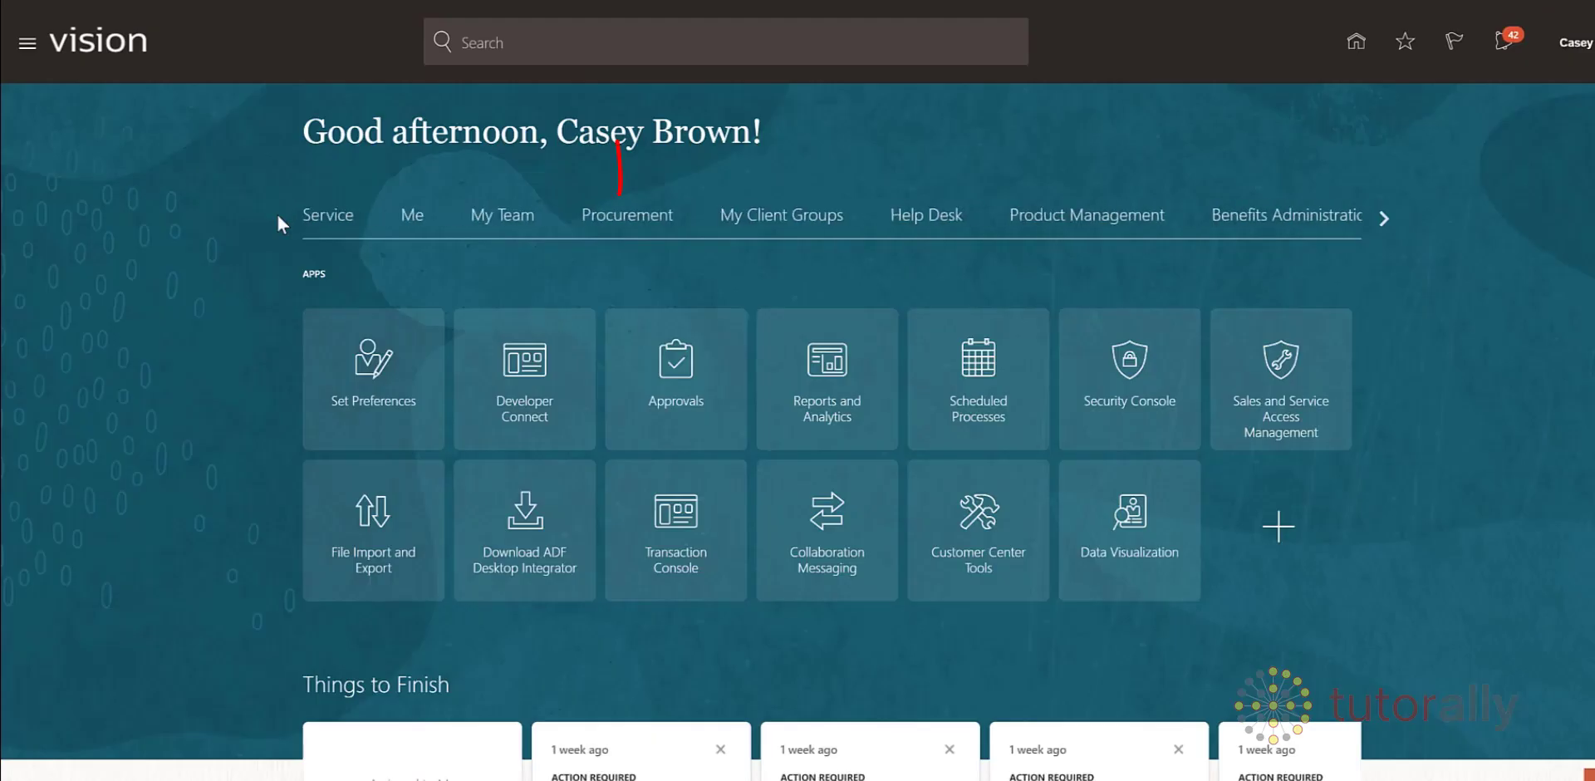
pyautogui.click(615, 226)
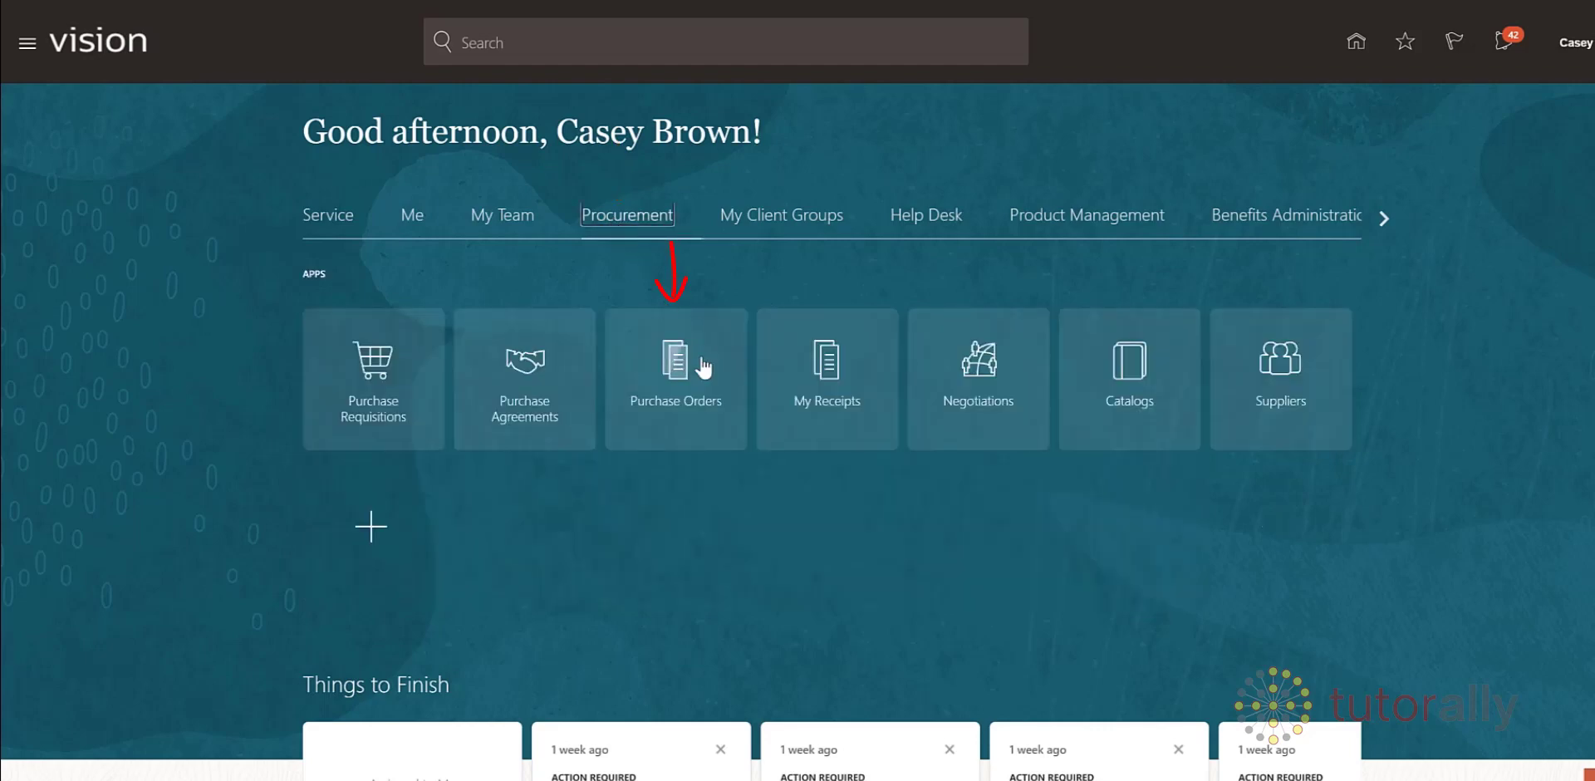
pyautogui.click(675, 378)
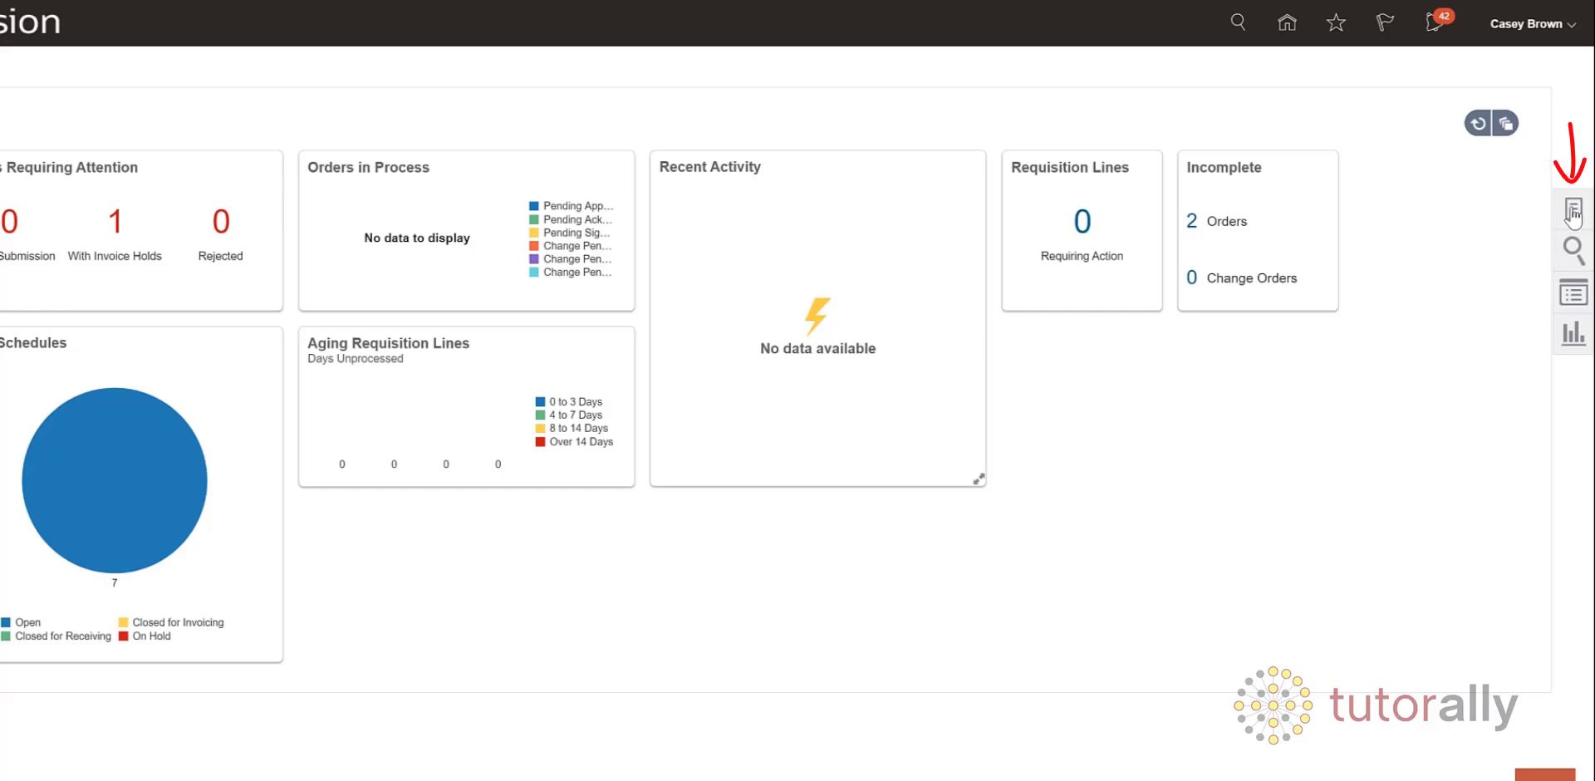
pyautogui.click(1573, 213)
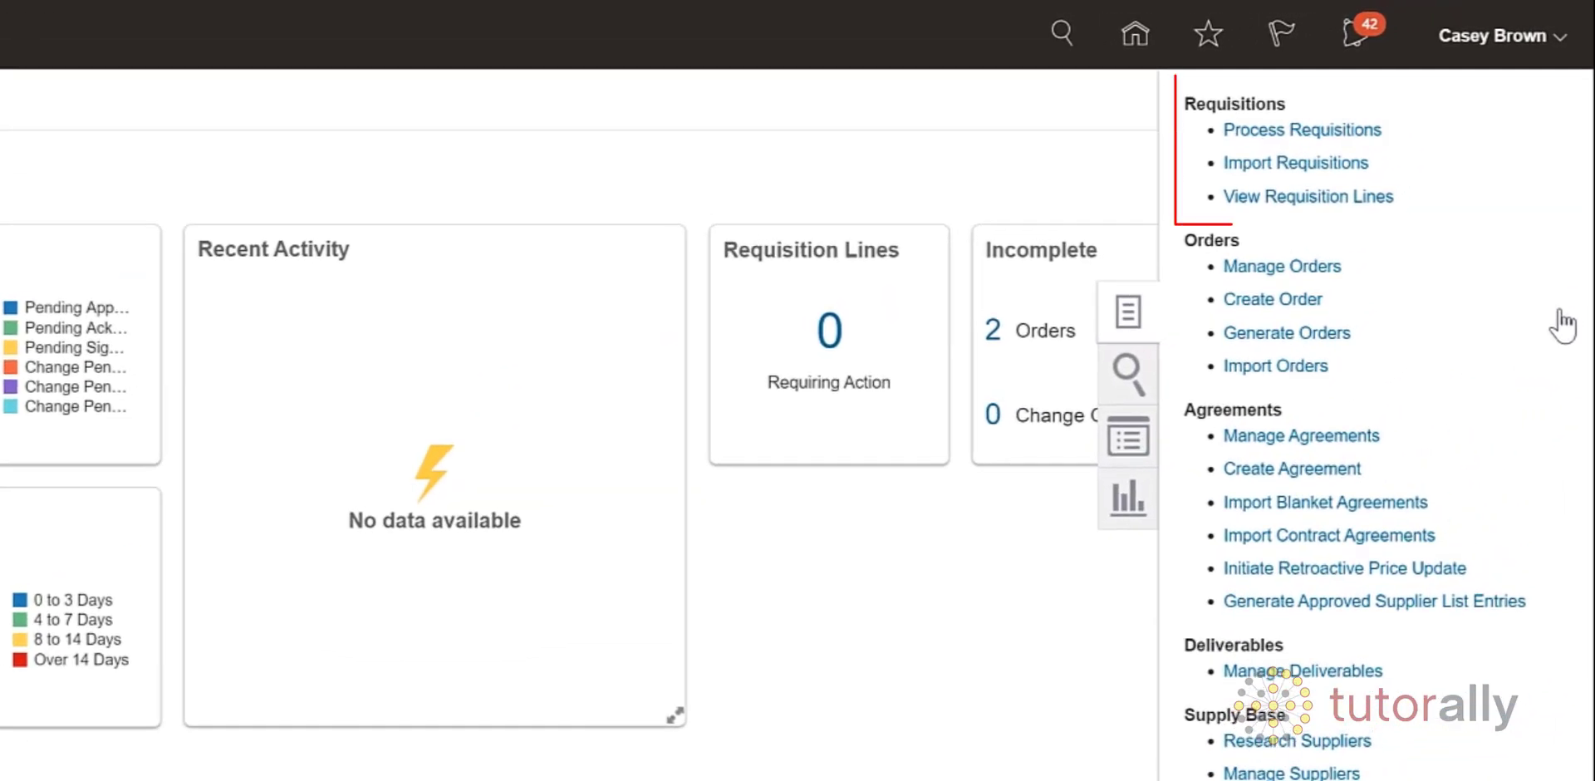
pyautogui.click(1271, 163)
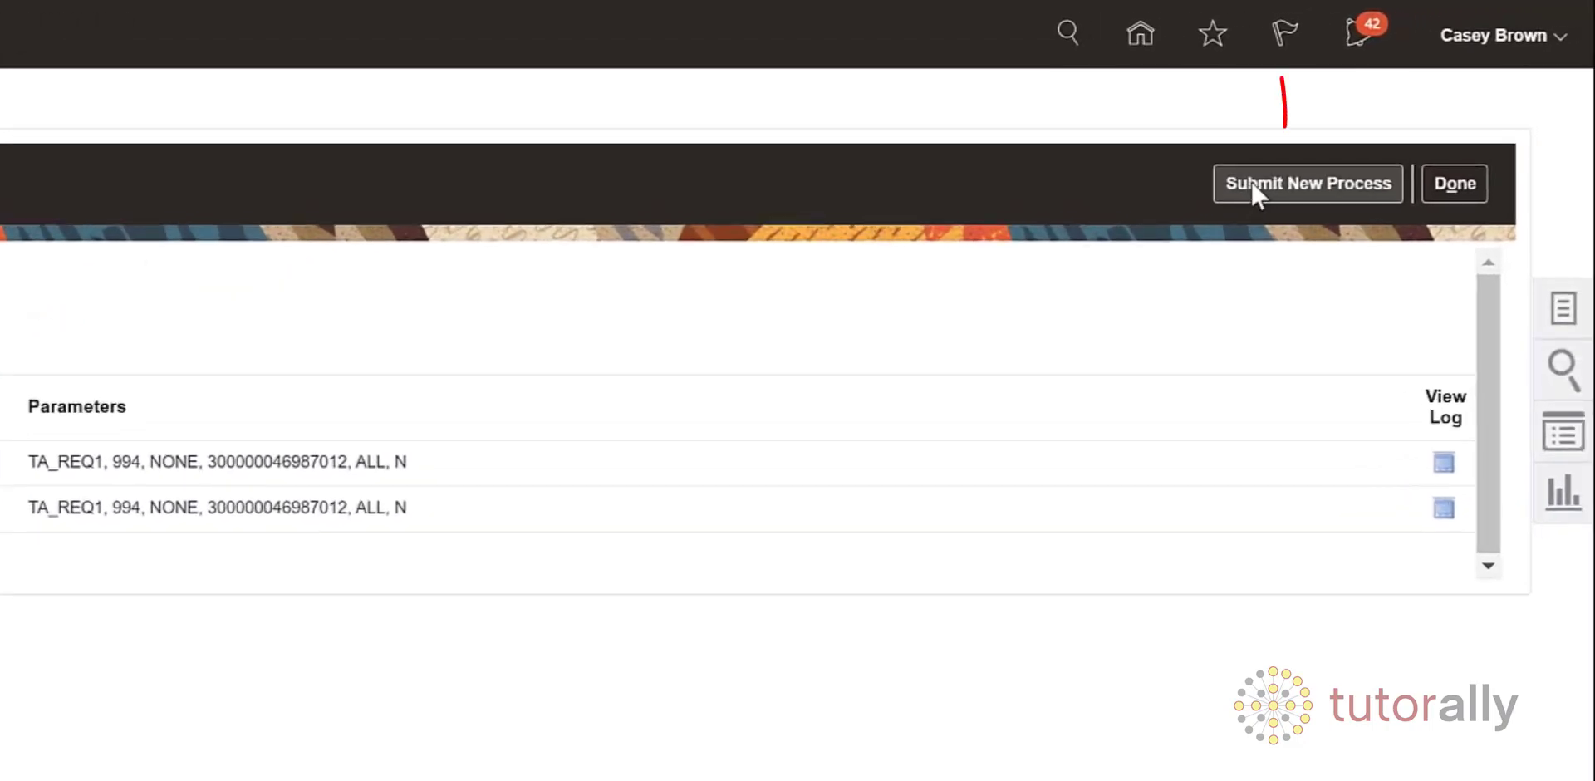
pyautogui.click(1252, 185)
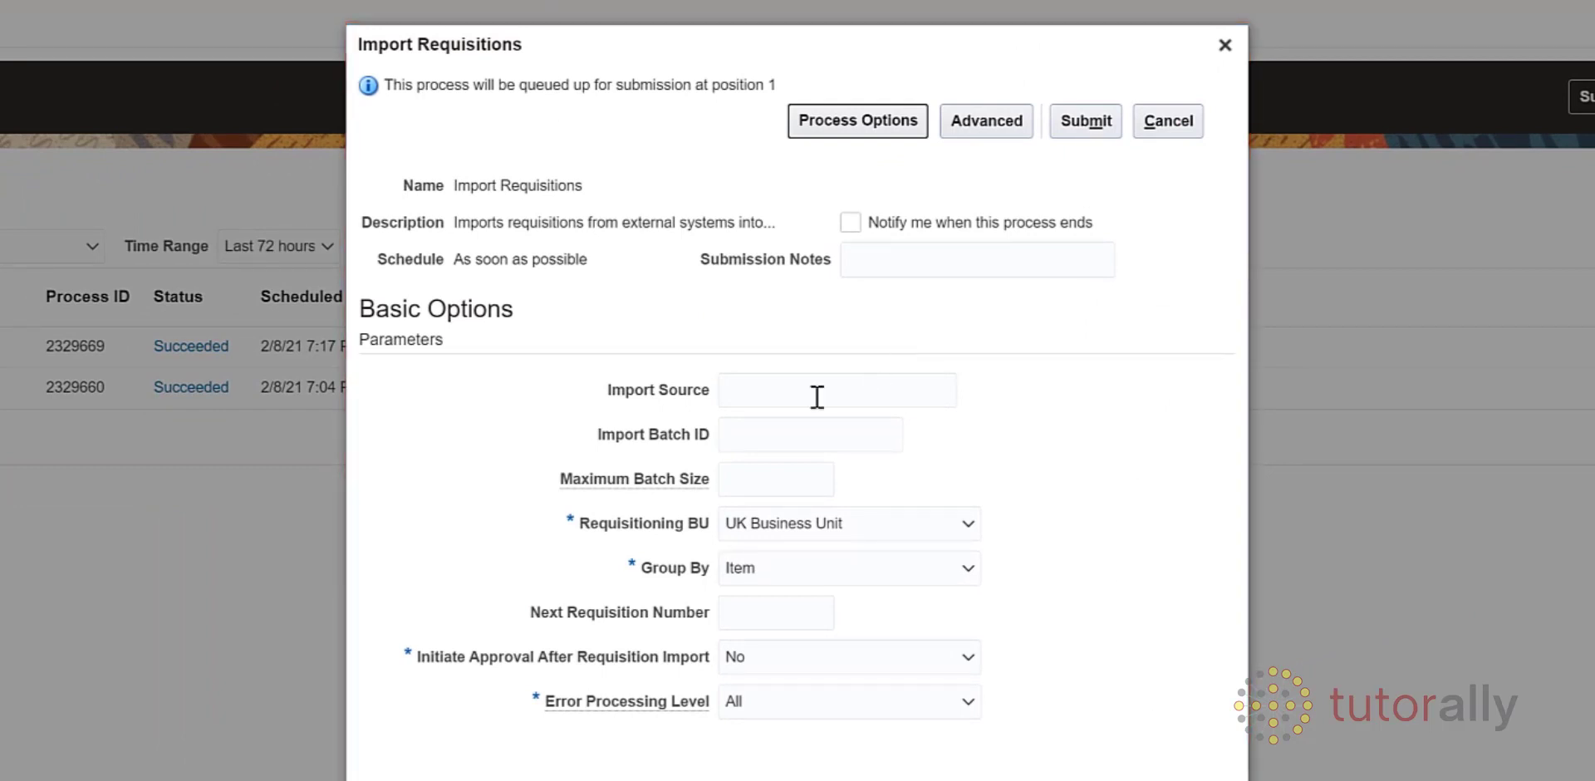
# Set the Import Source to TA_REQ1 and the Import Batch ID to 994, matching the Requisition Import Headers sheet
pyautogui.click(785, 396)
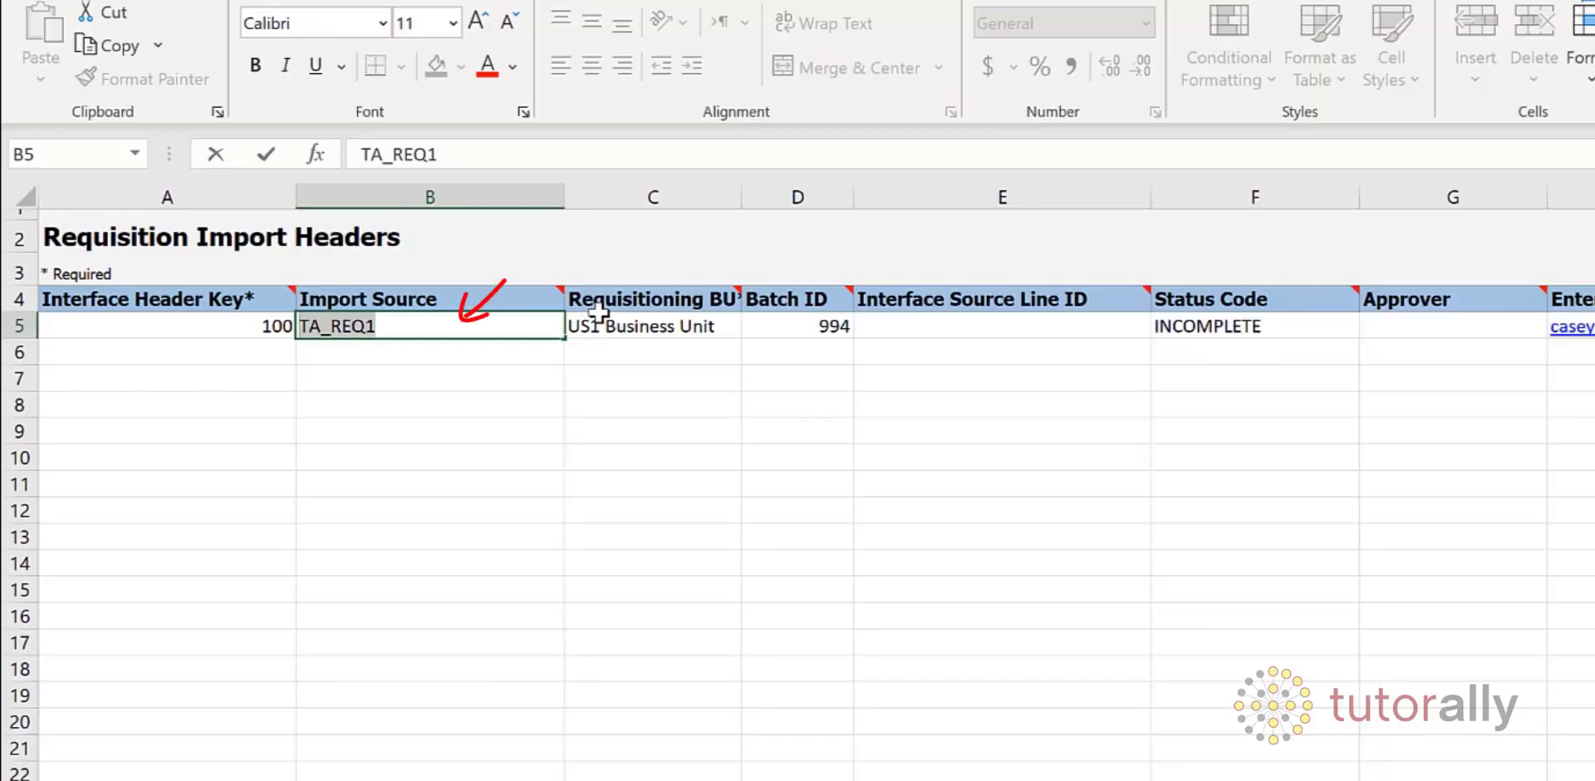
pyautogui.click(831, 328)
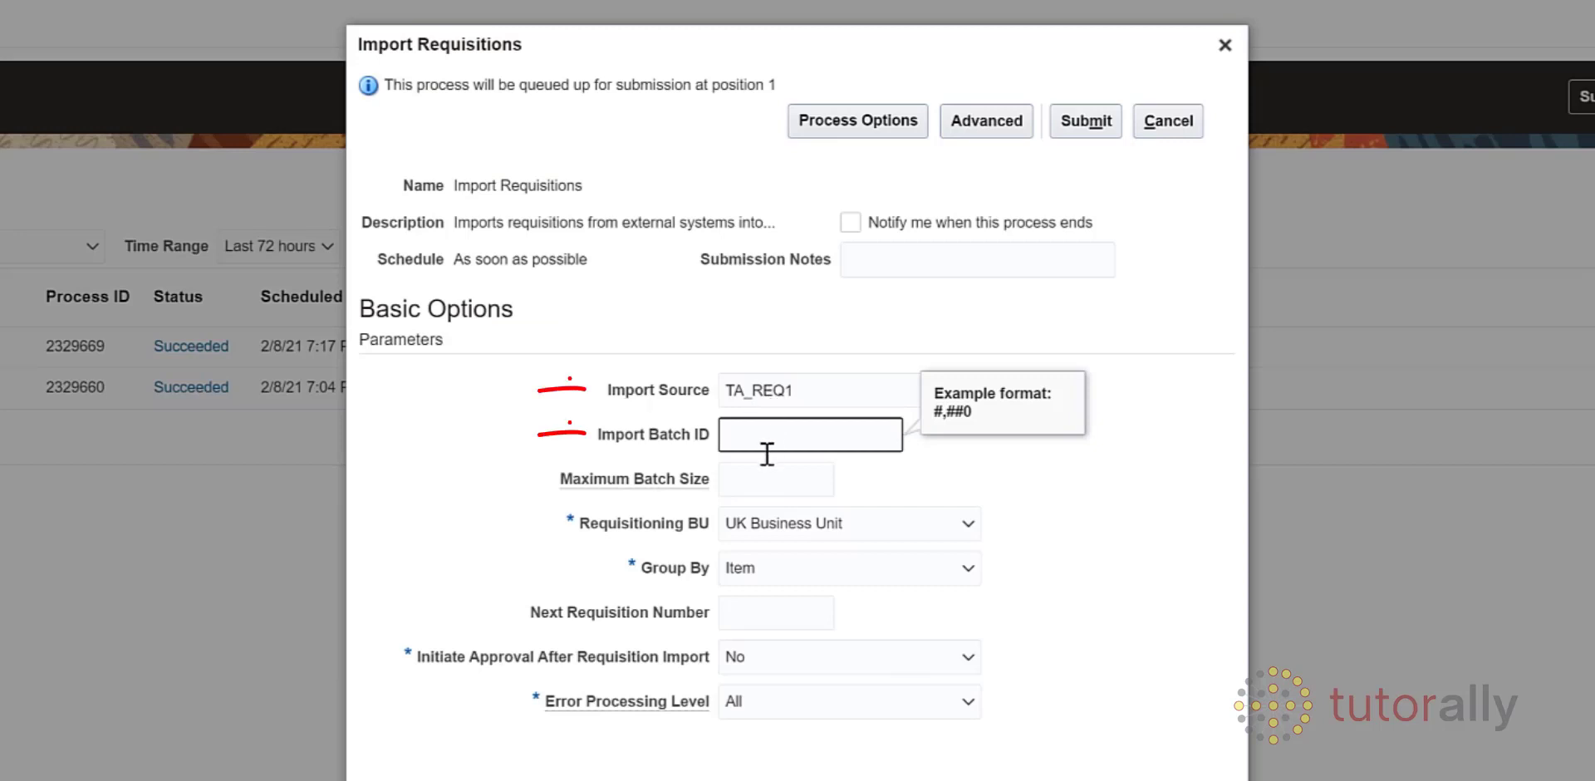
pyautogui.write('999')
pyautogui.press('BackSpace')
pyautogui.write('4')
pyautogui.press('Tab')
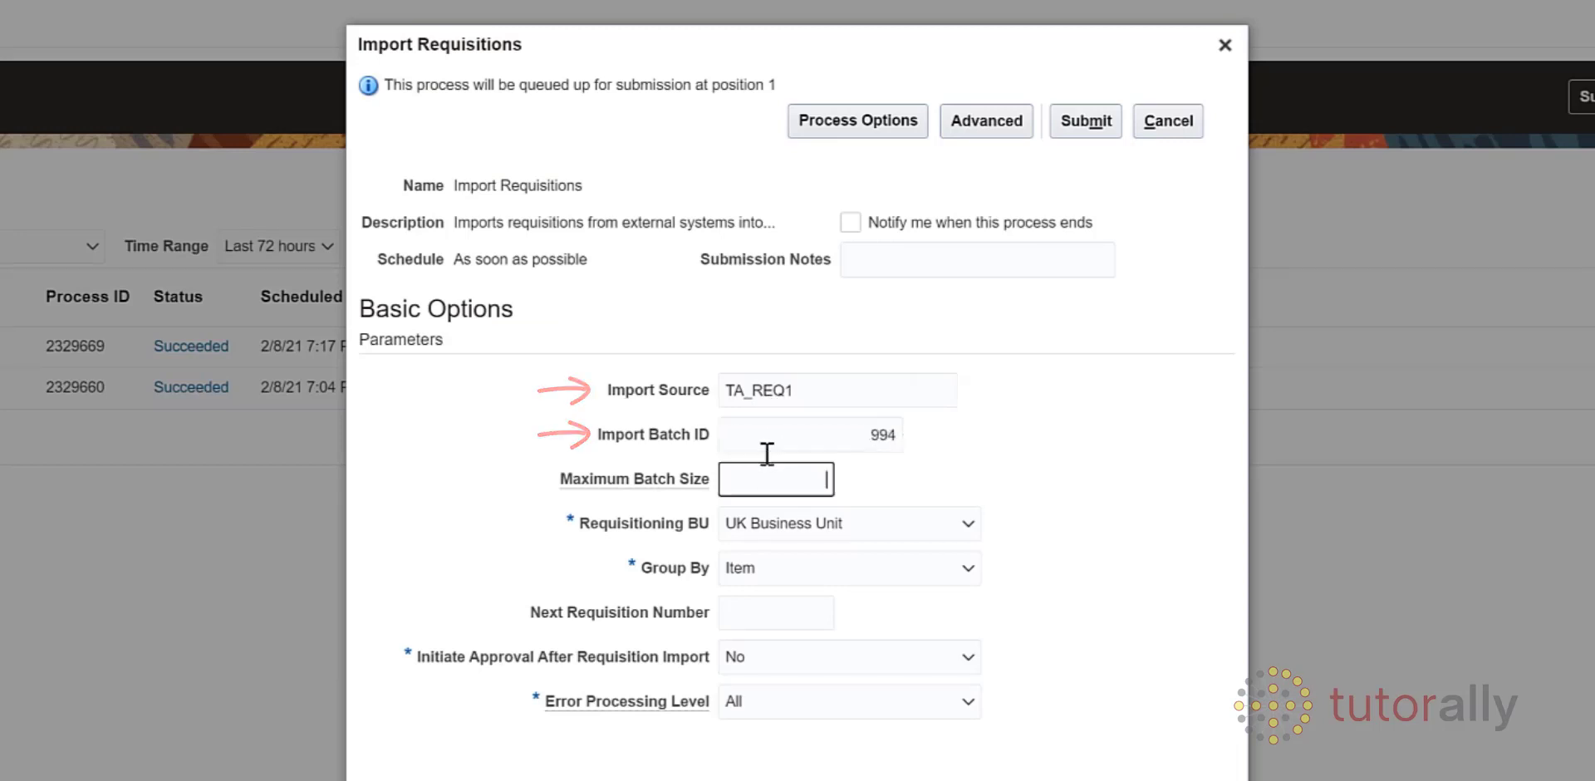
# Set the Requisitioning BU to US1 Business Unit and Group By to None for the requisition import
pyautogui.click(785, 526)
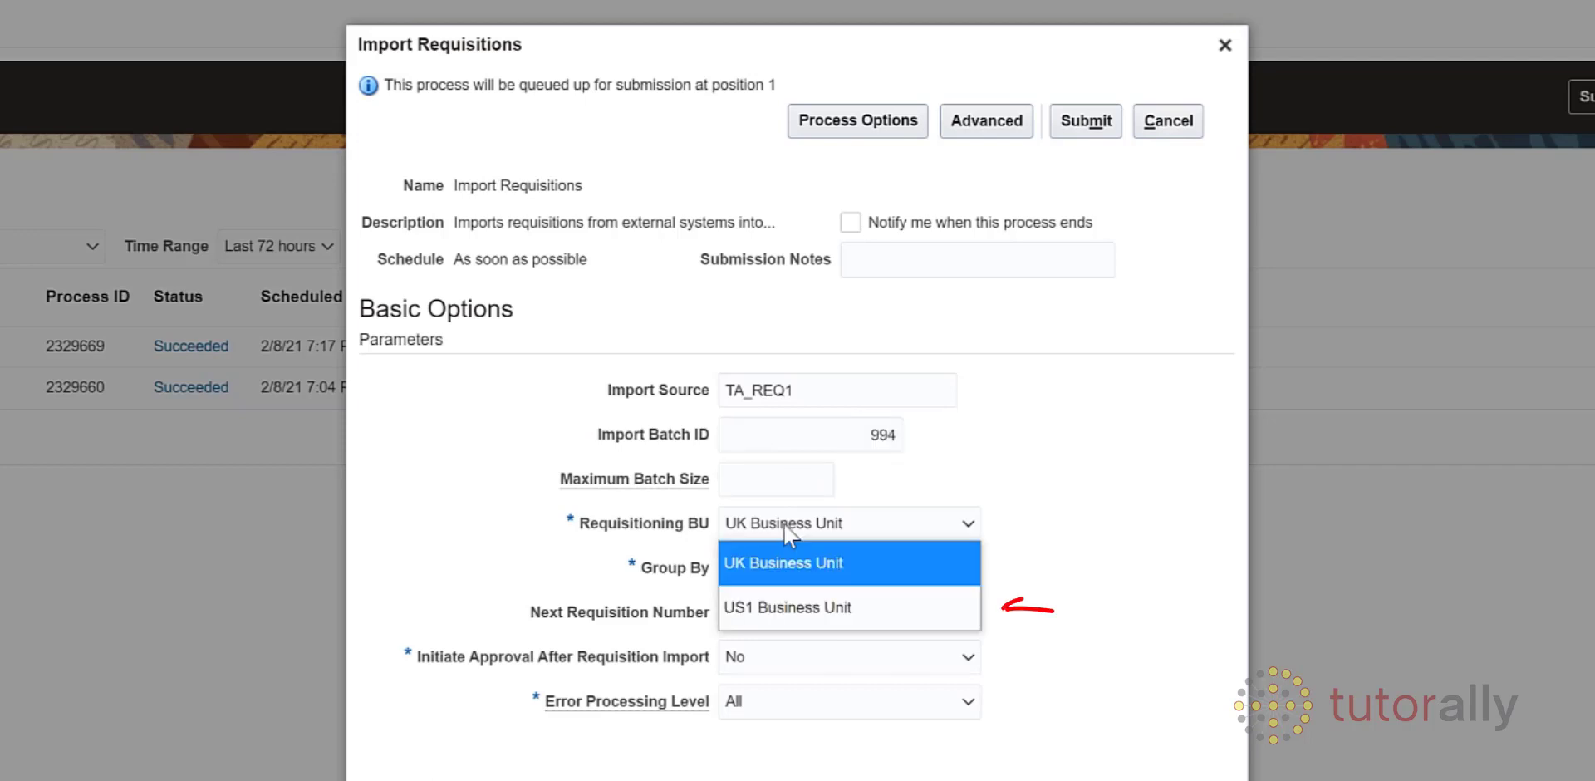
pyautogui.click(781, 607)
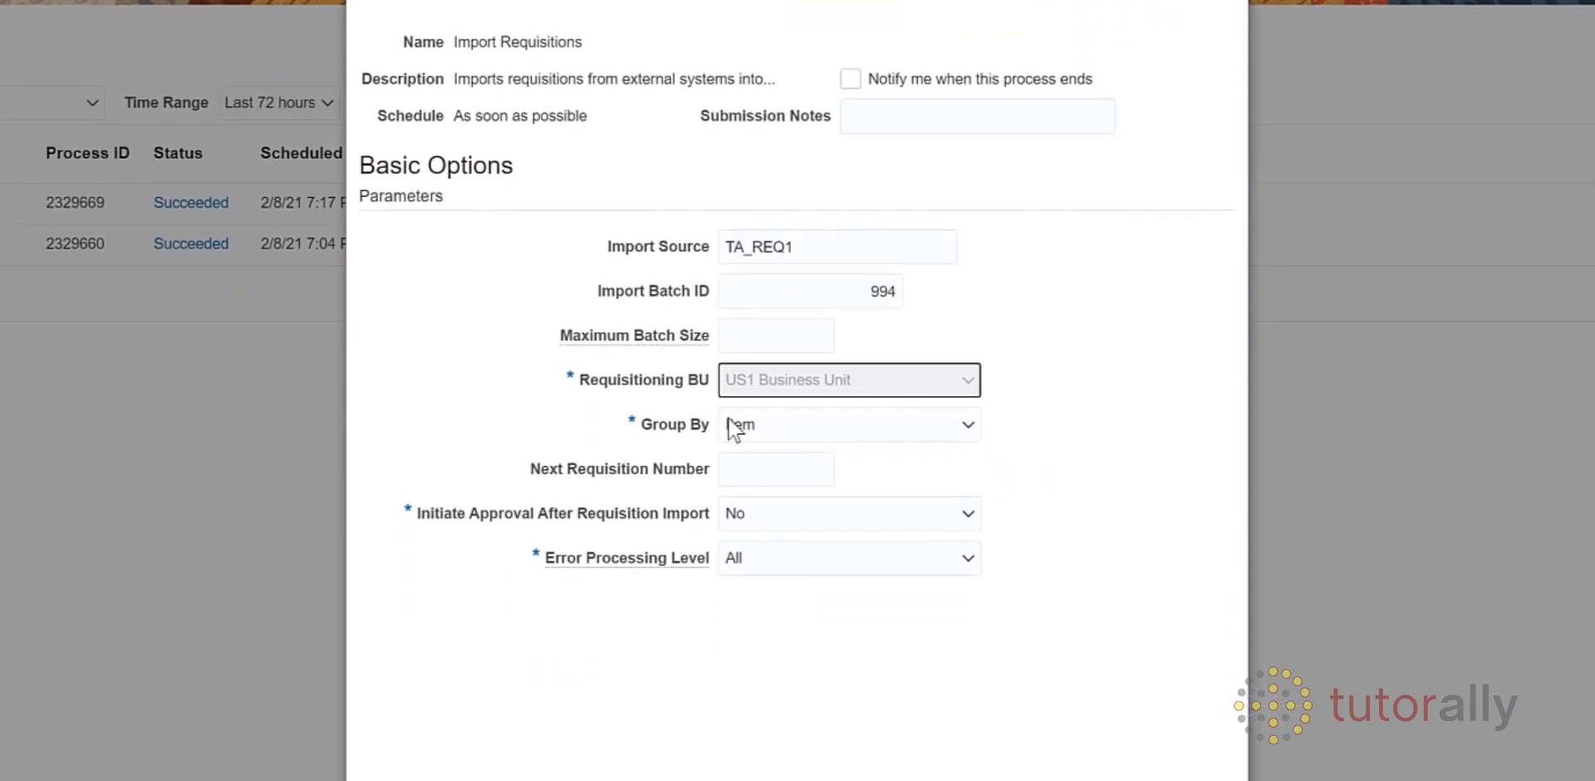
pyautogui.click(744, 425)
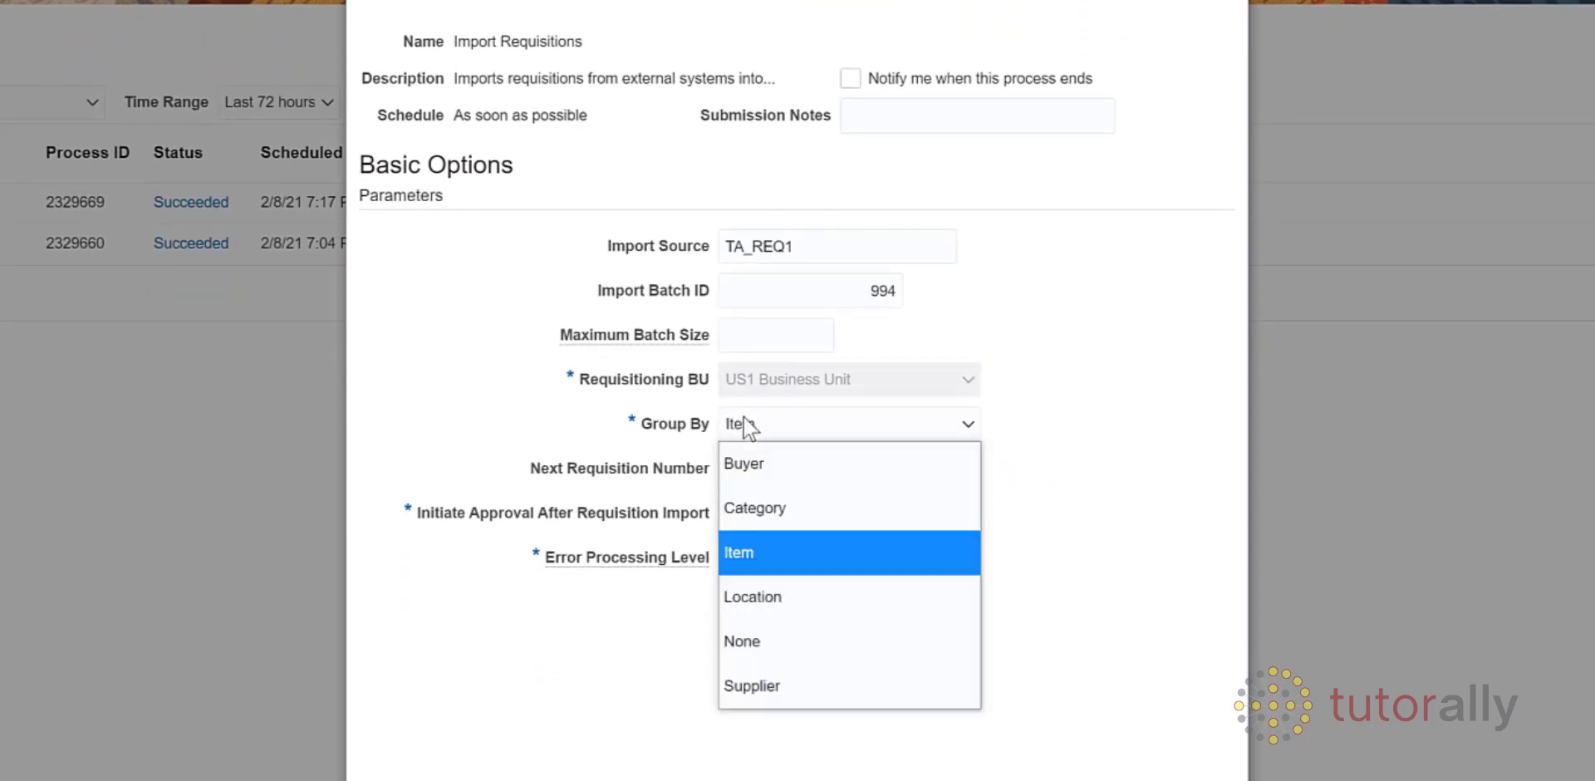
pyautogui.click(754, 641)
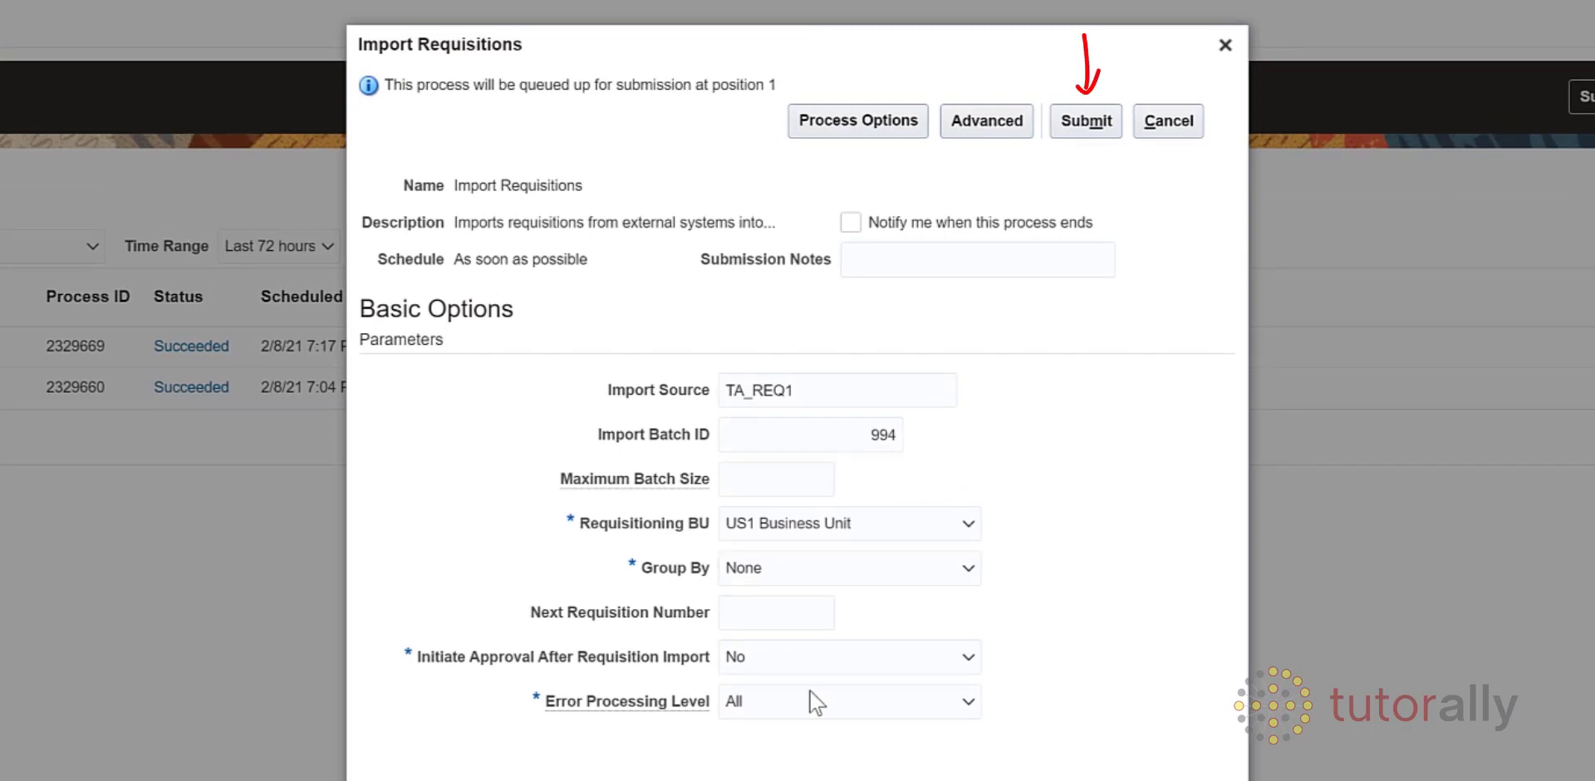
# Submit the Import Requisitions process, refresh the process list to check its status, and leave the Import Requisitions page
pyautogui.click(1091, 125)
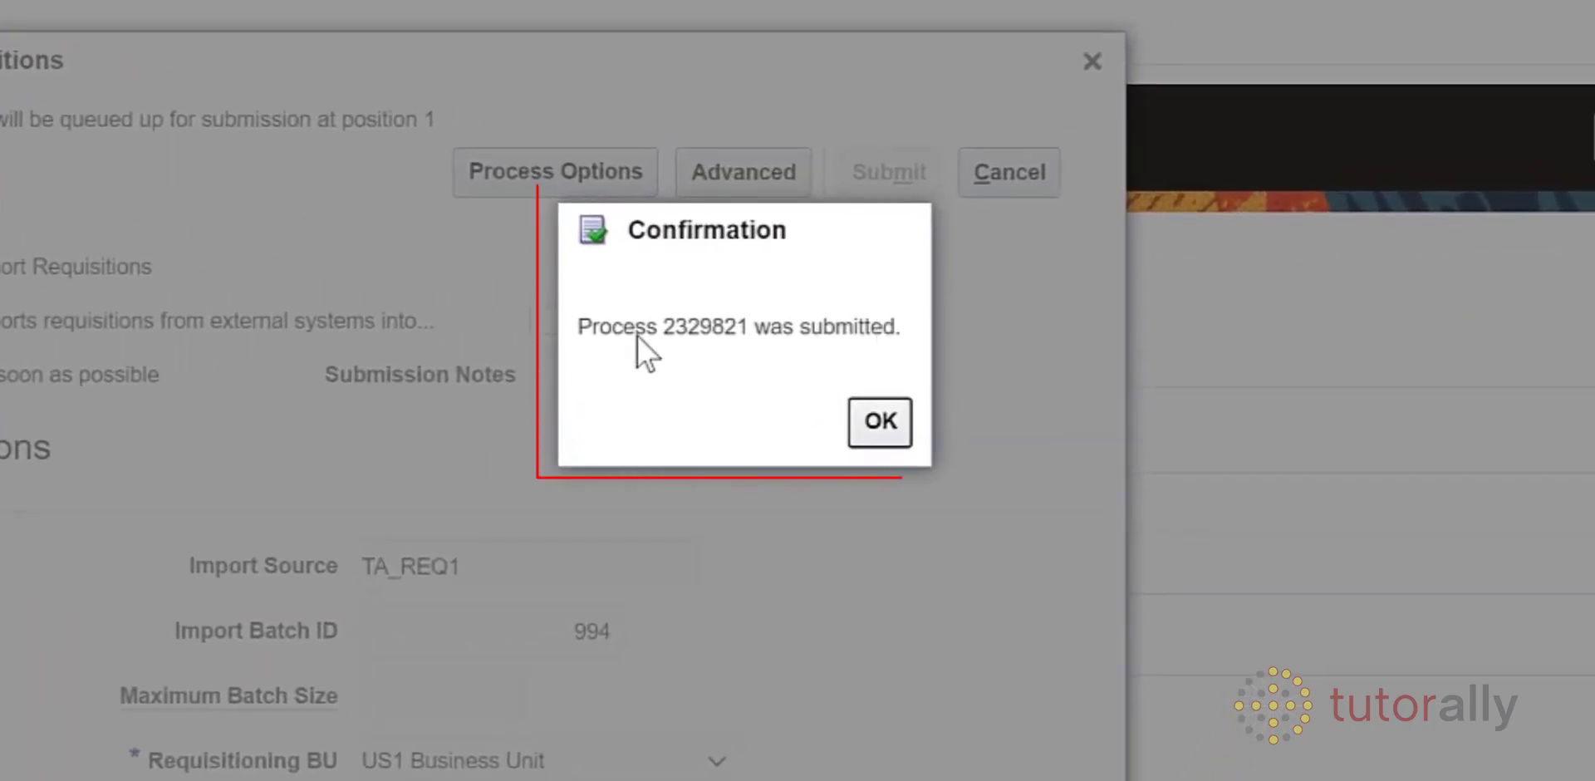
pyautogui.click(882, 422)
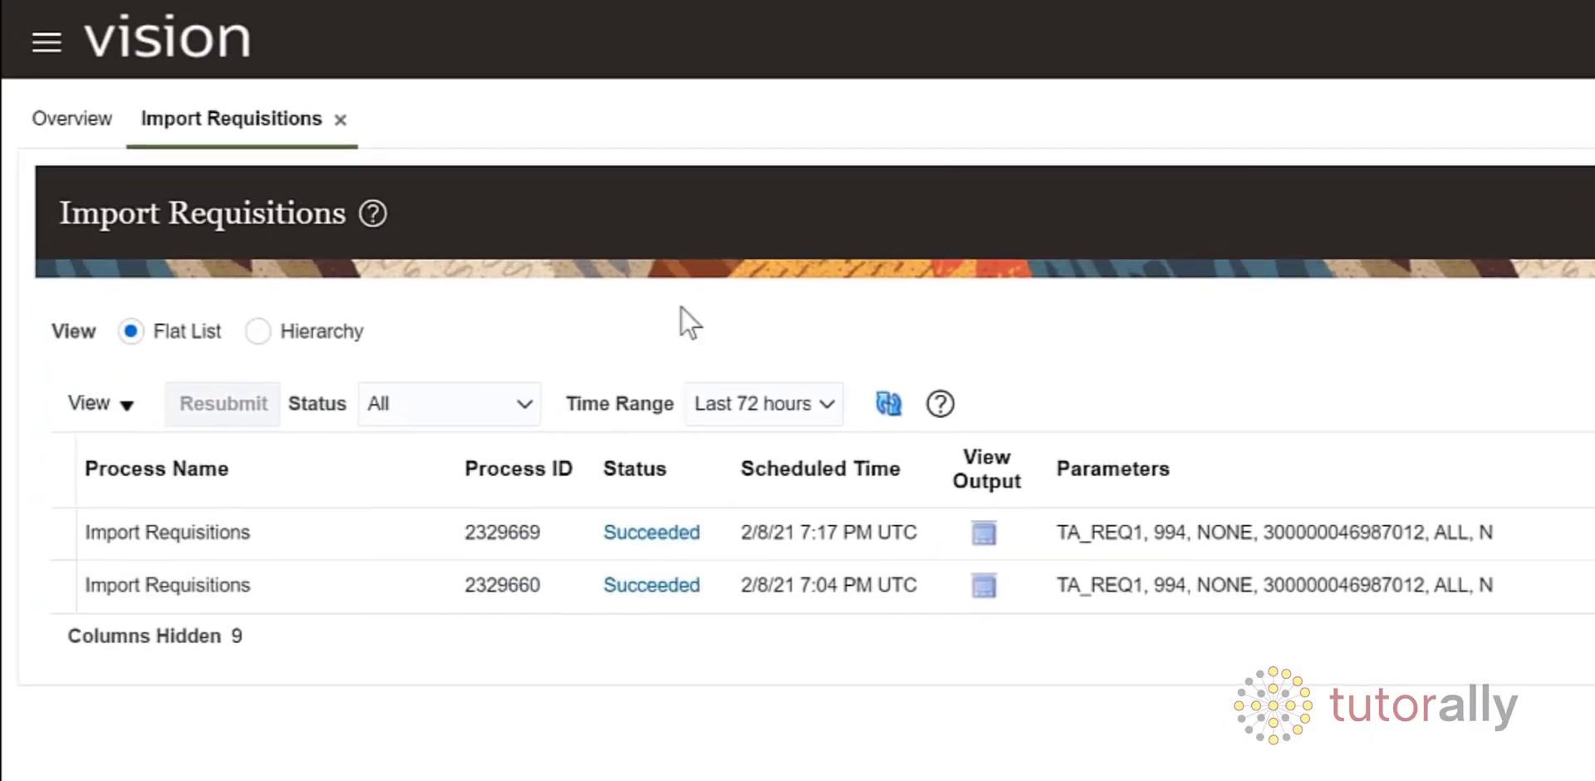
pyautogui.click(884, 400)
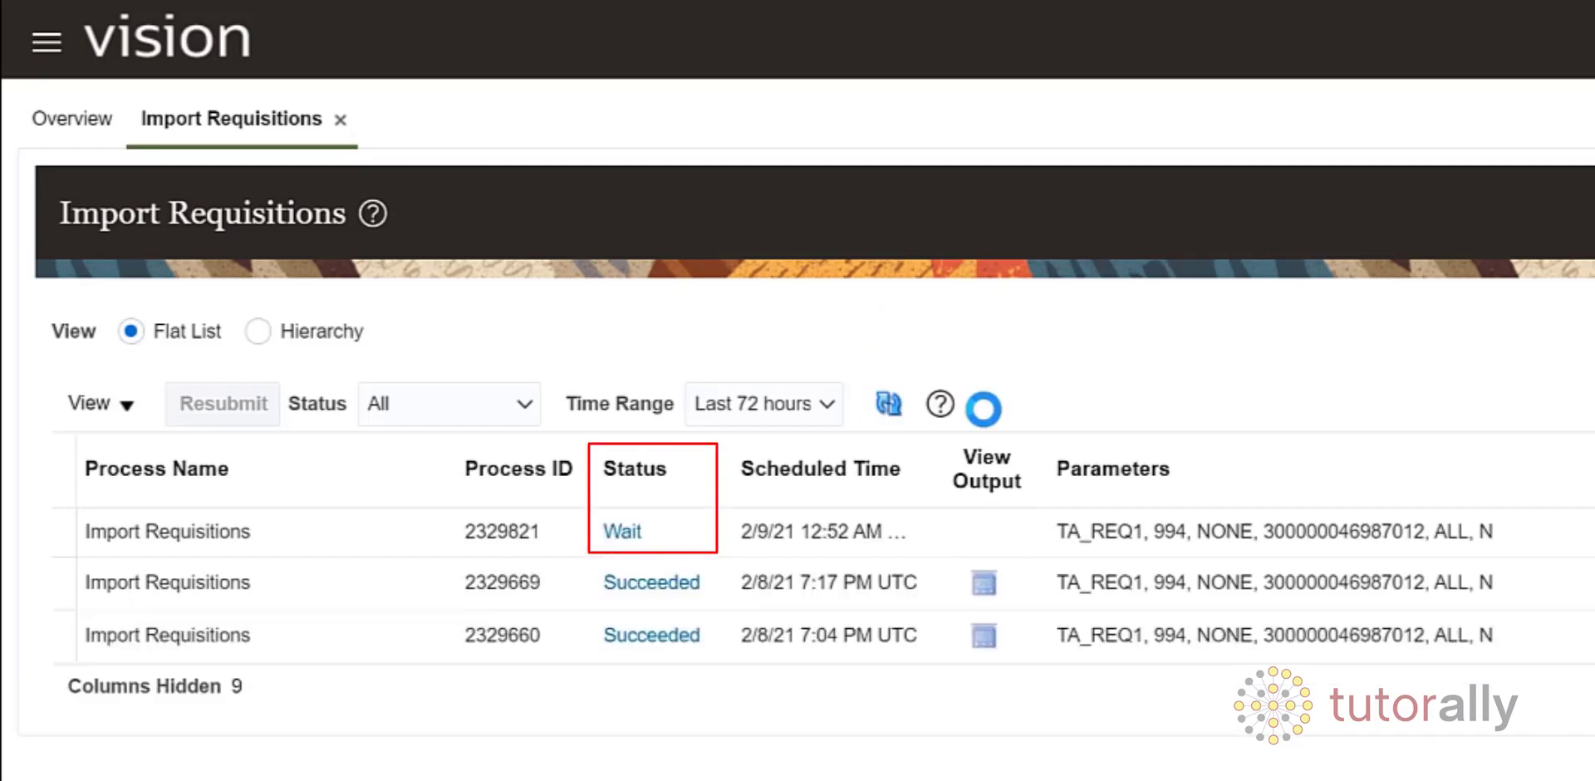
pyautogui.click(889, 400)
pyautogui.click(889, 402)
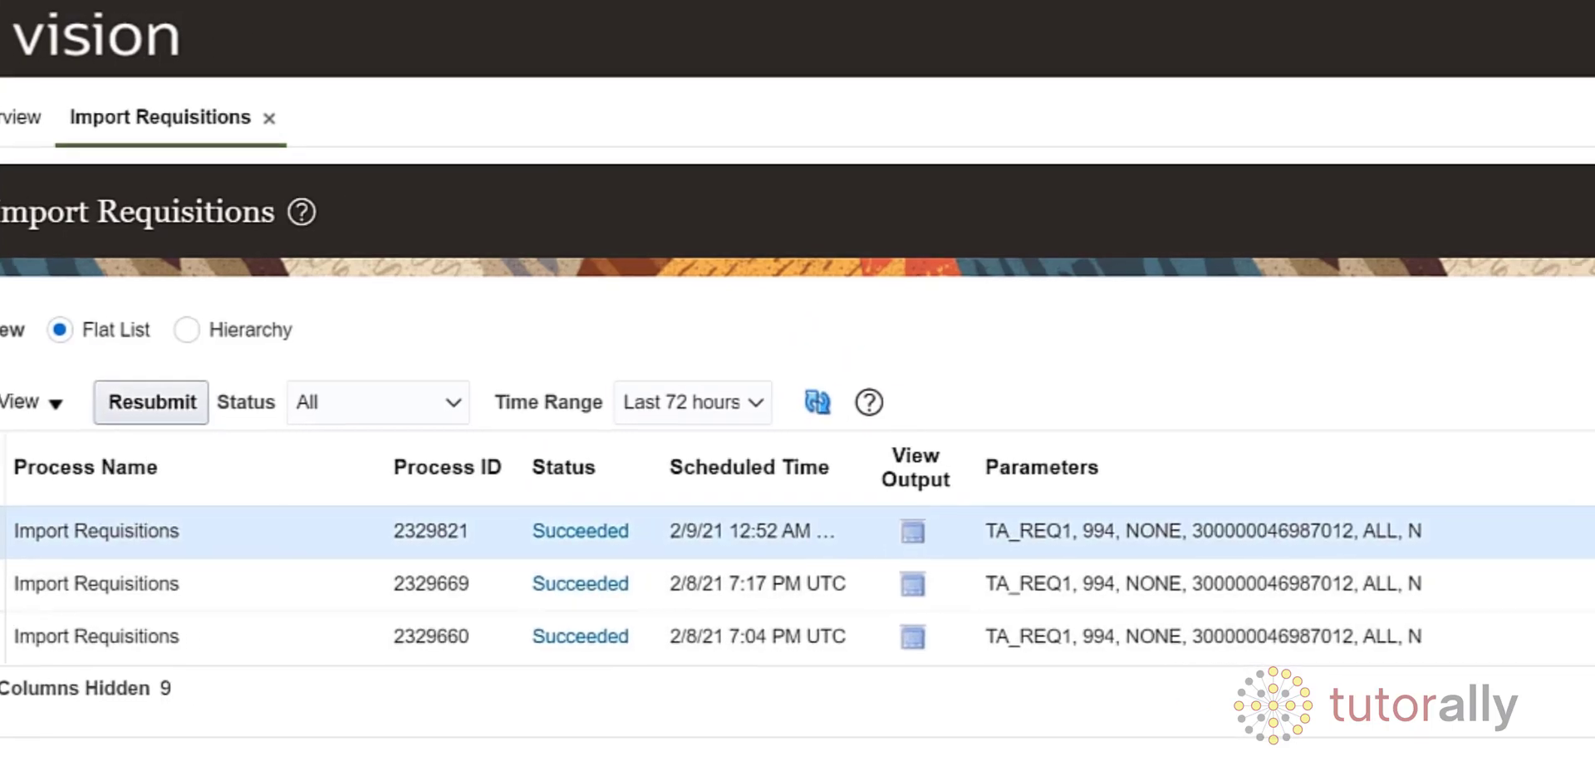
pyautogui.click(1429, 185)
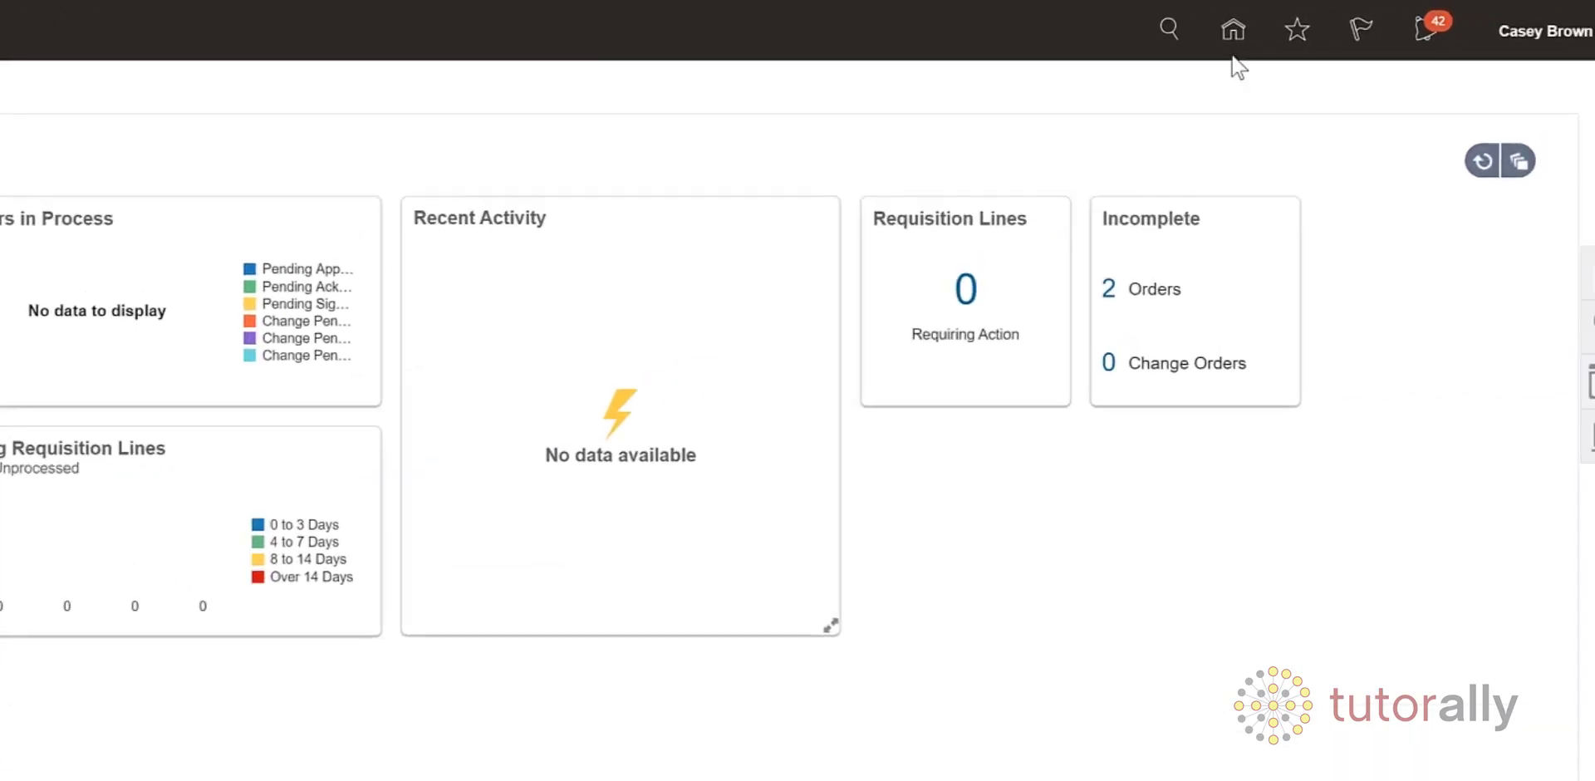
# Open the recent requisition "TutorAlly REQ Import Tutorial" in Purchase Requisitions, examine its details, and close it
pyautogui.click(1144, 36)
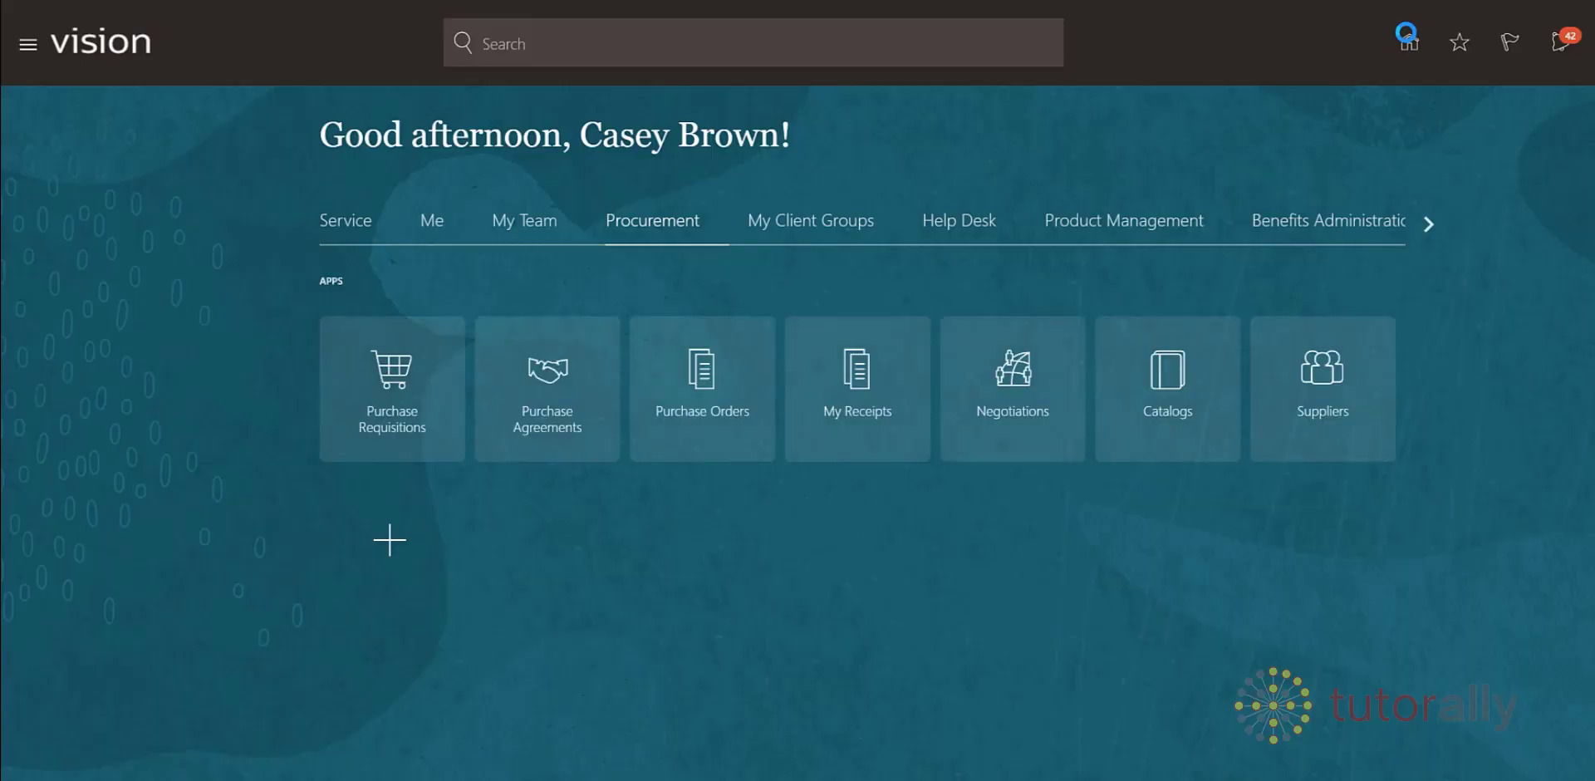
pyautogui.click(383, 381)
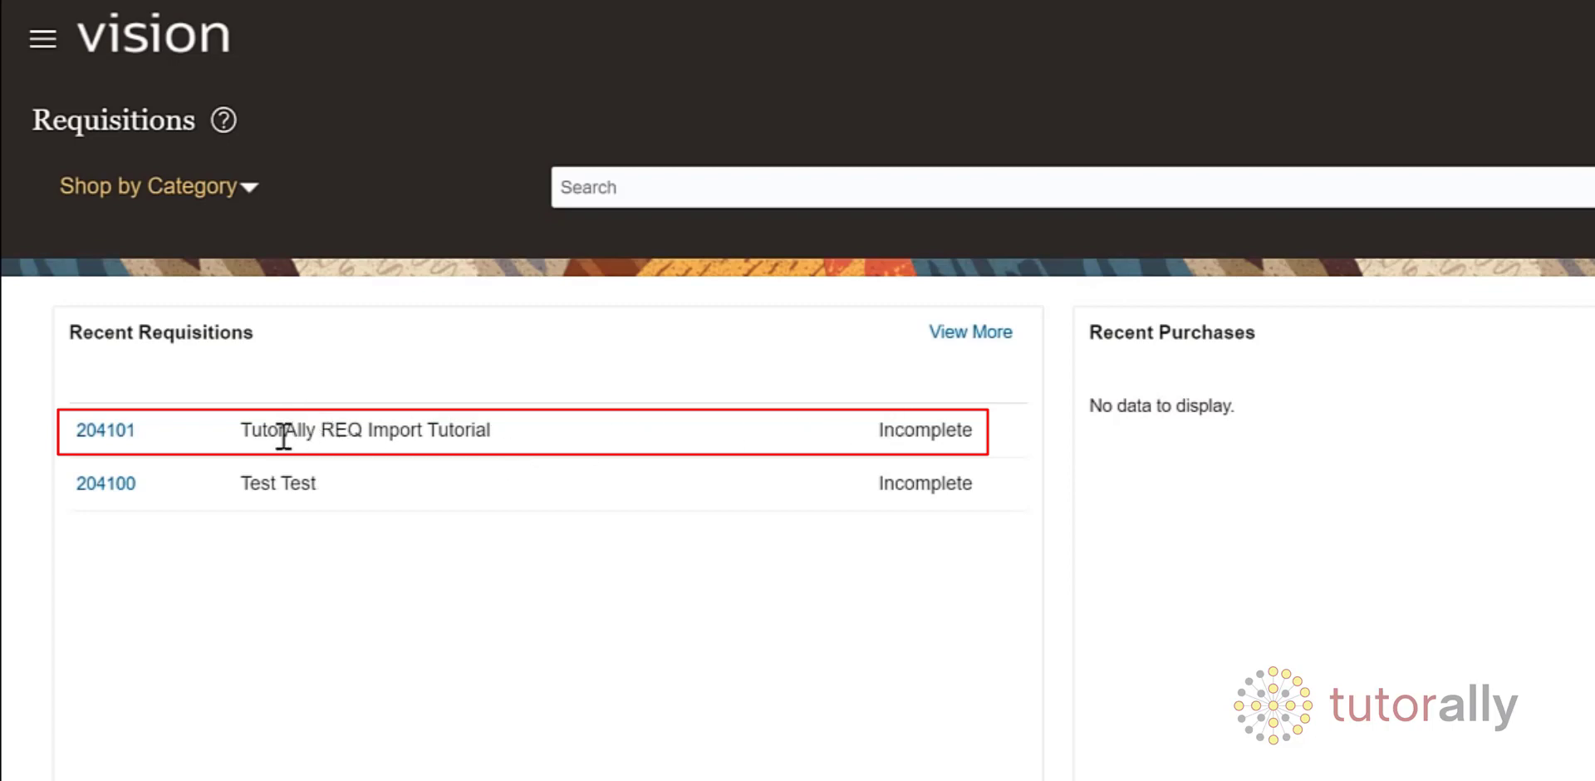
pyautogui.click(98, 433)
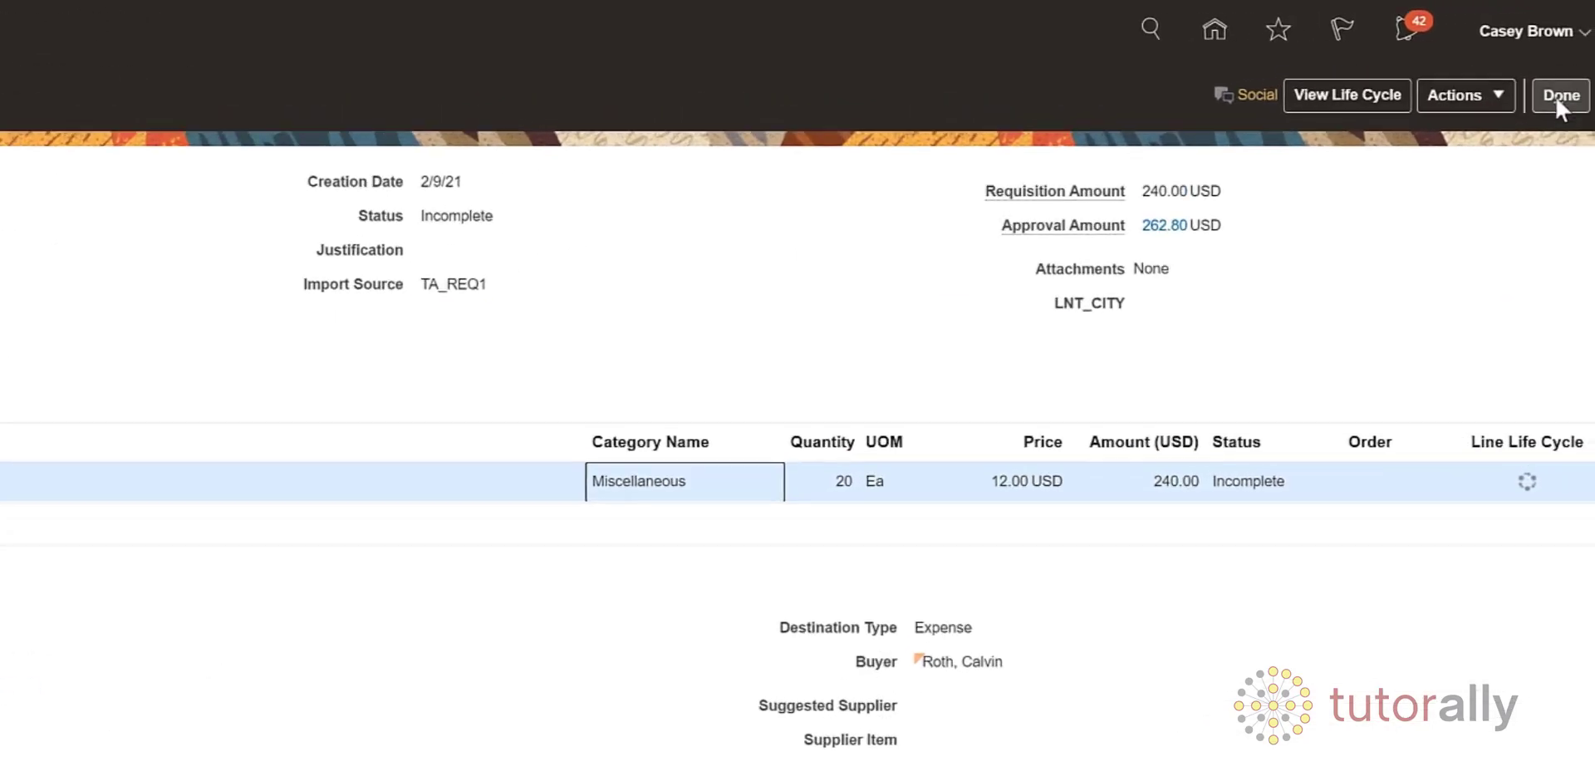
pyautogui.click(1559, 96)
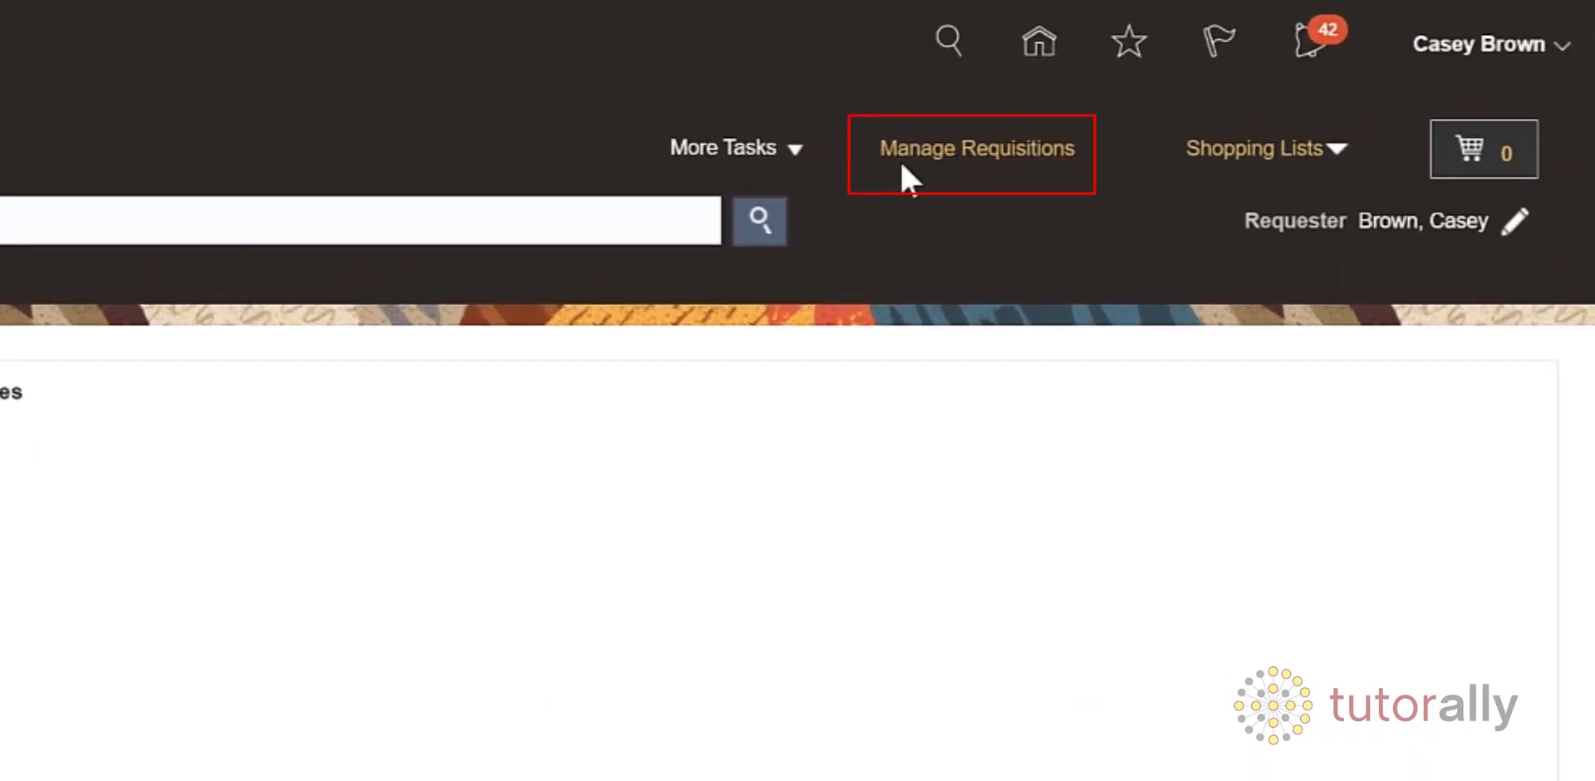
# Open the "TutorAlly REQ Import Tutorial" requisition through Manage Requisitions to examine its header, line and billing details
pyautogui.click(971, 154)
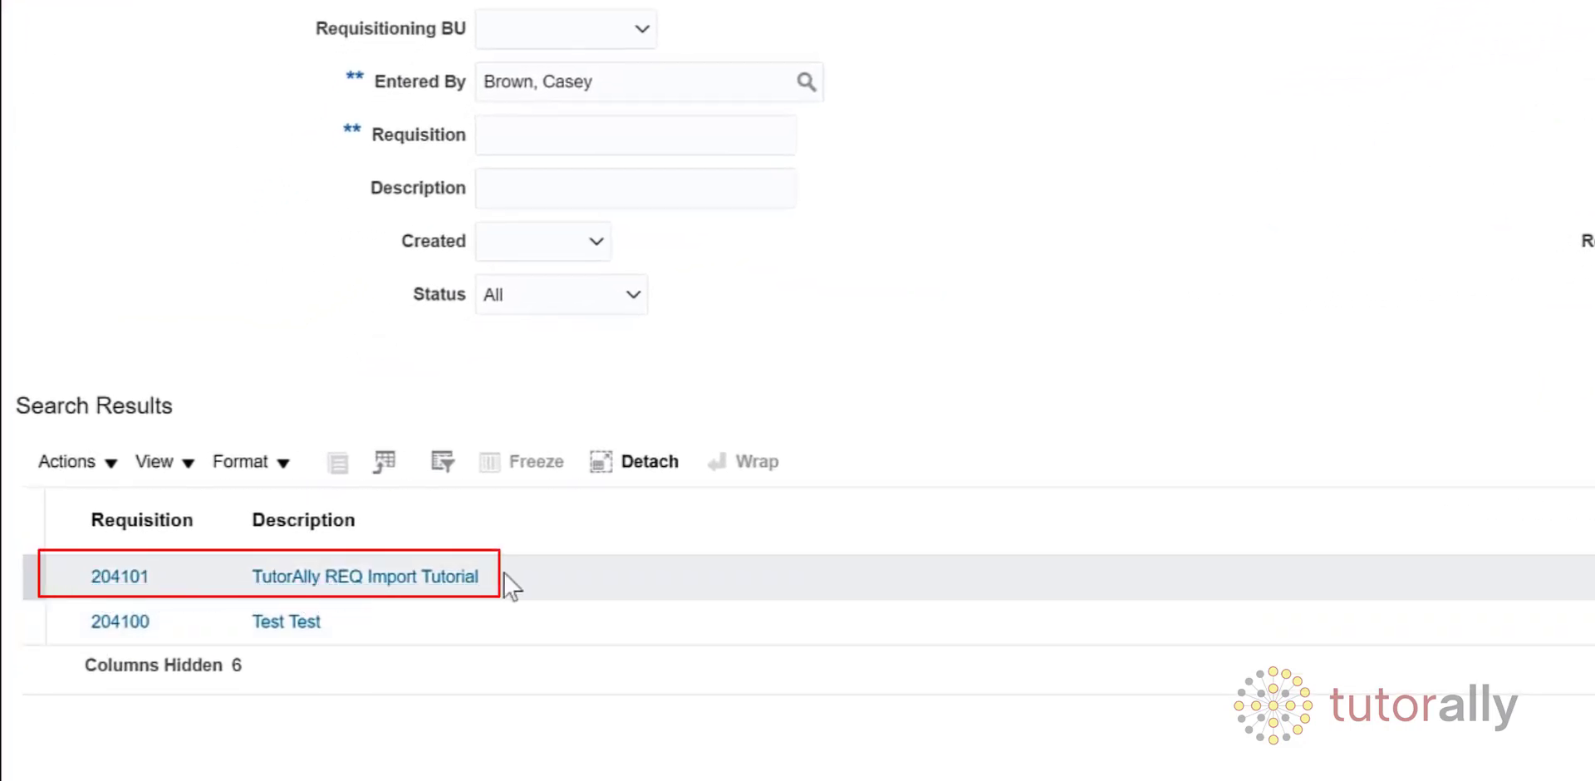
pyautogui.click(449, 583)
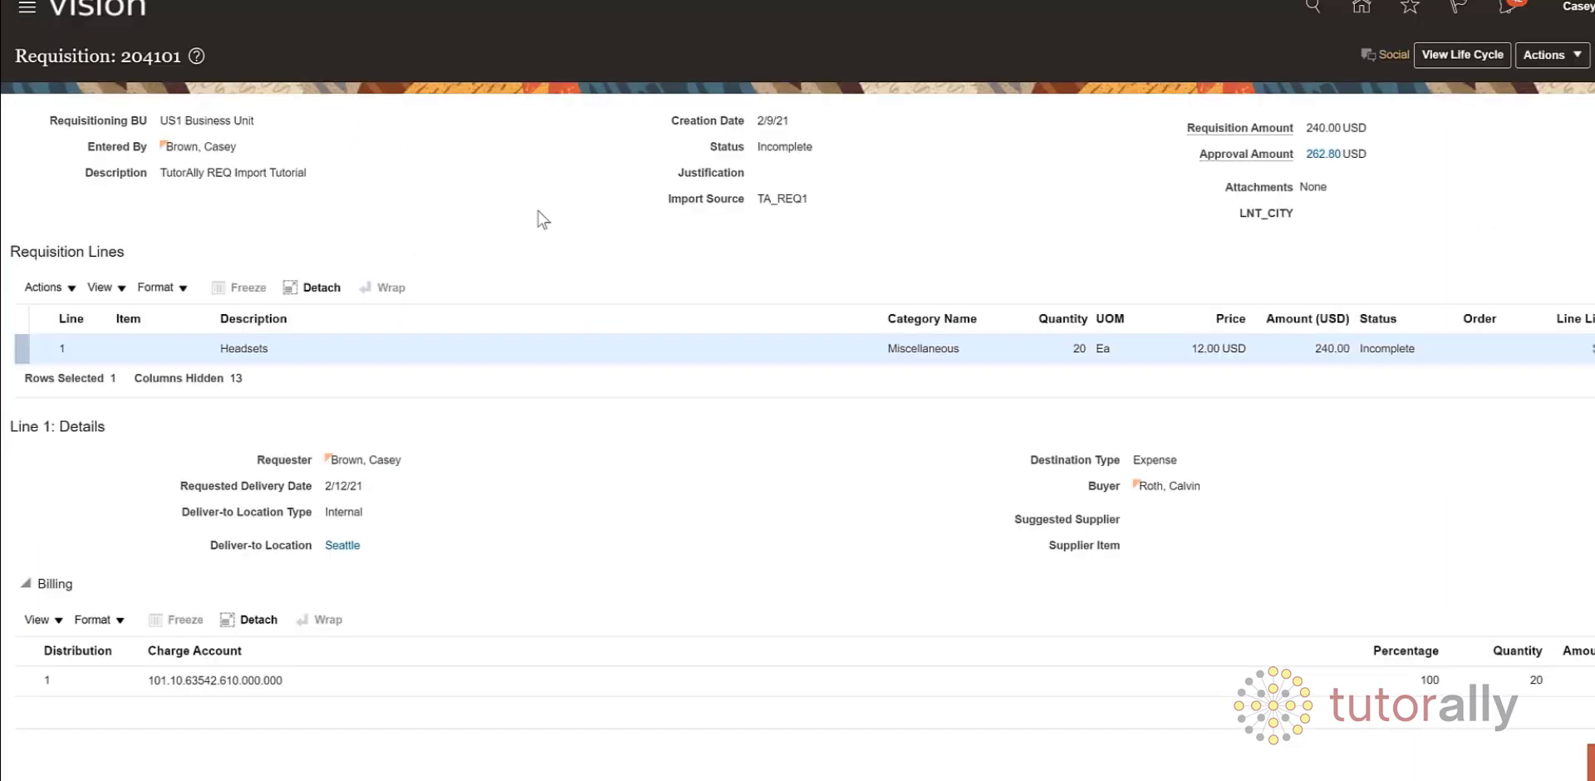